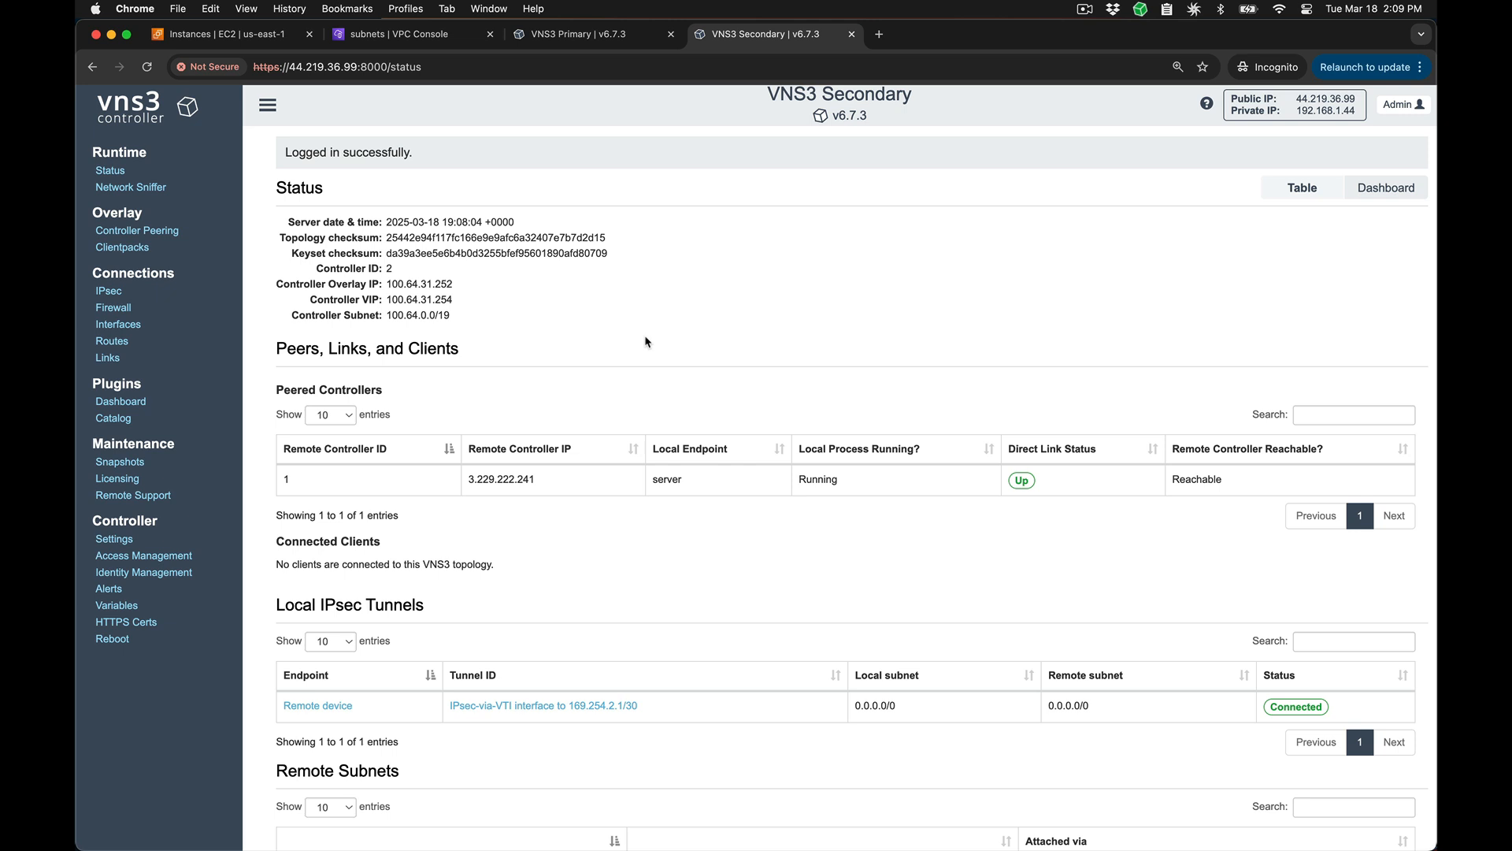
# Step: Compare the secondary controller's first two remote subnets with the destinations in the testing-subnet-public1a route table in the VPC console
pyautogui.scroll(-3, 645, 341)
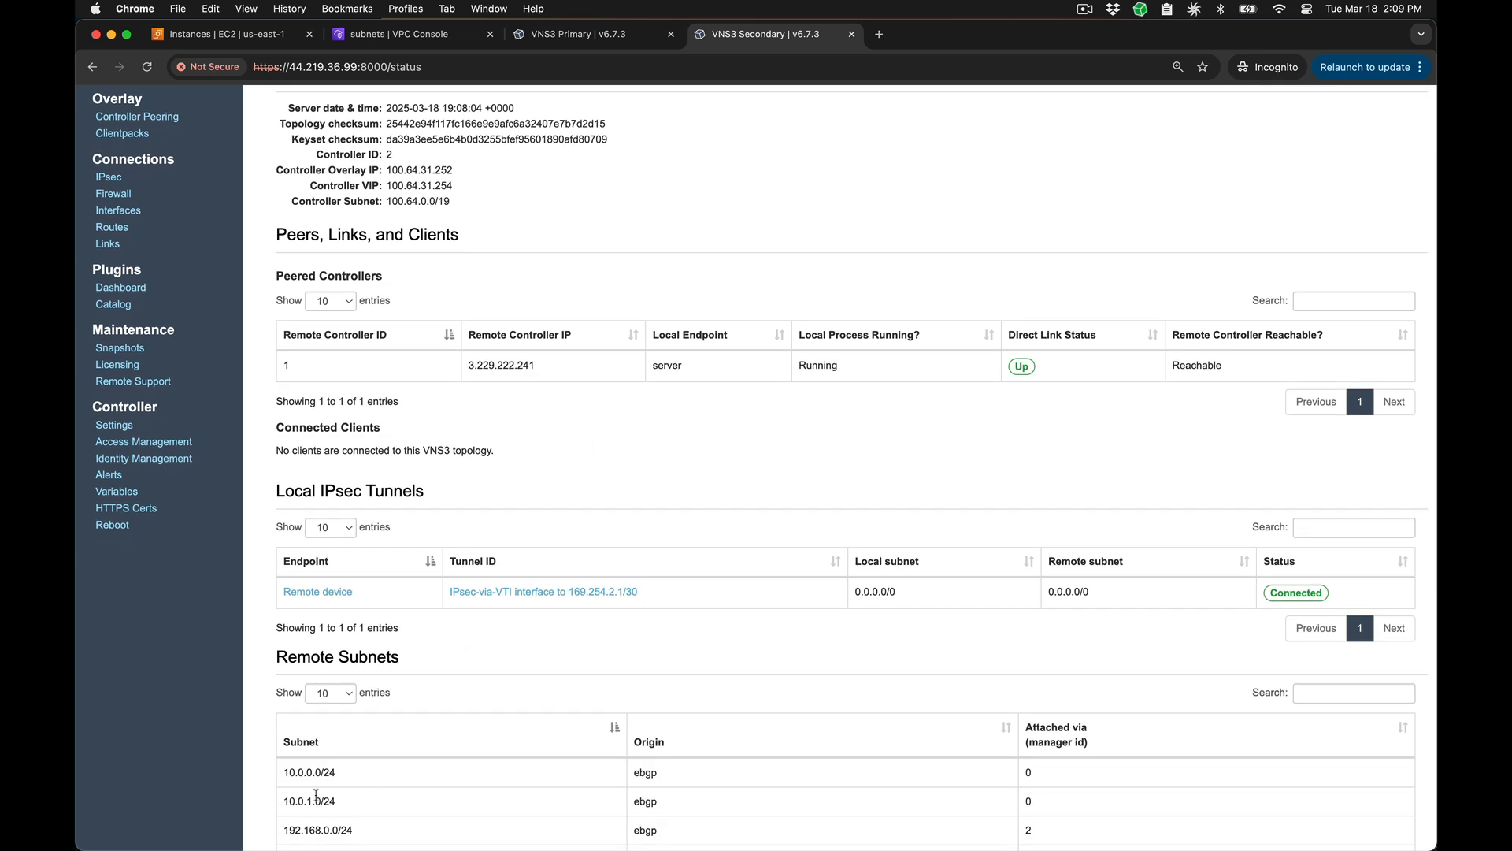
pyautogui.moveTo(336, 800); pyautogui.dragTo(270, 771)
pyautogui.click(268, 770)
pyautogui.click(429, 44)
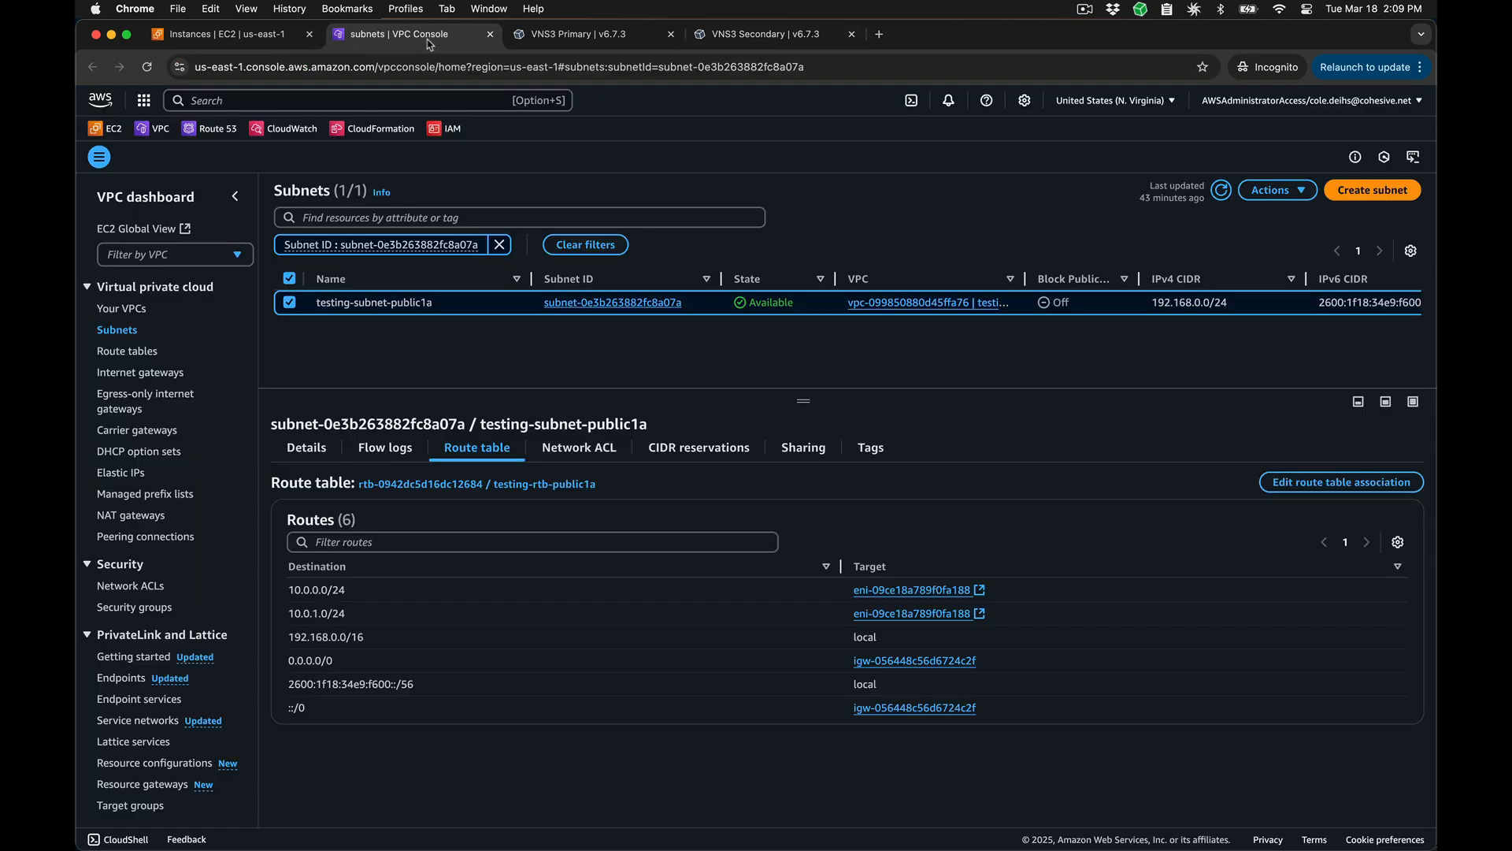
pyautogui.moveTo(352, 614); pyautogui.dragTo(282, 595)
pyautogui.click(356, 598)
# Step: Open the inbound rules of the VNS3 673 Secondary instance's security group for editing in the EC2 console
pyautogui.click(228, 34)
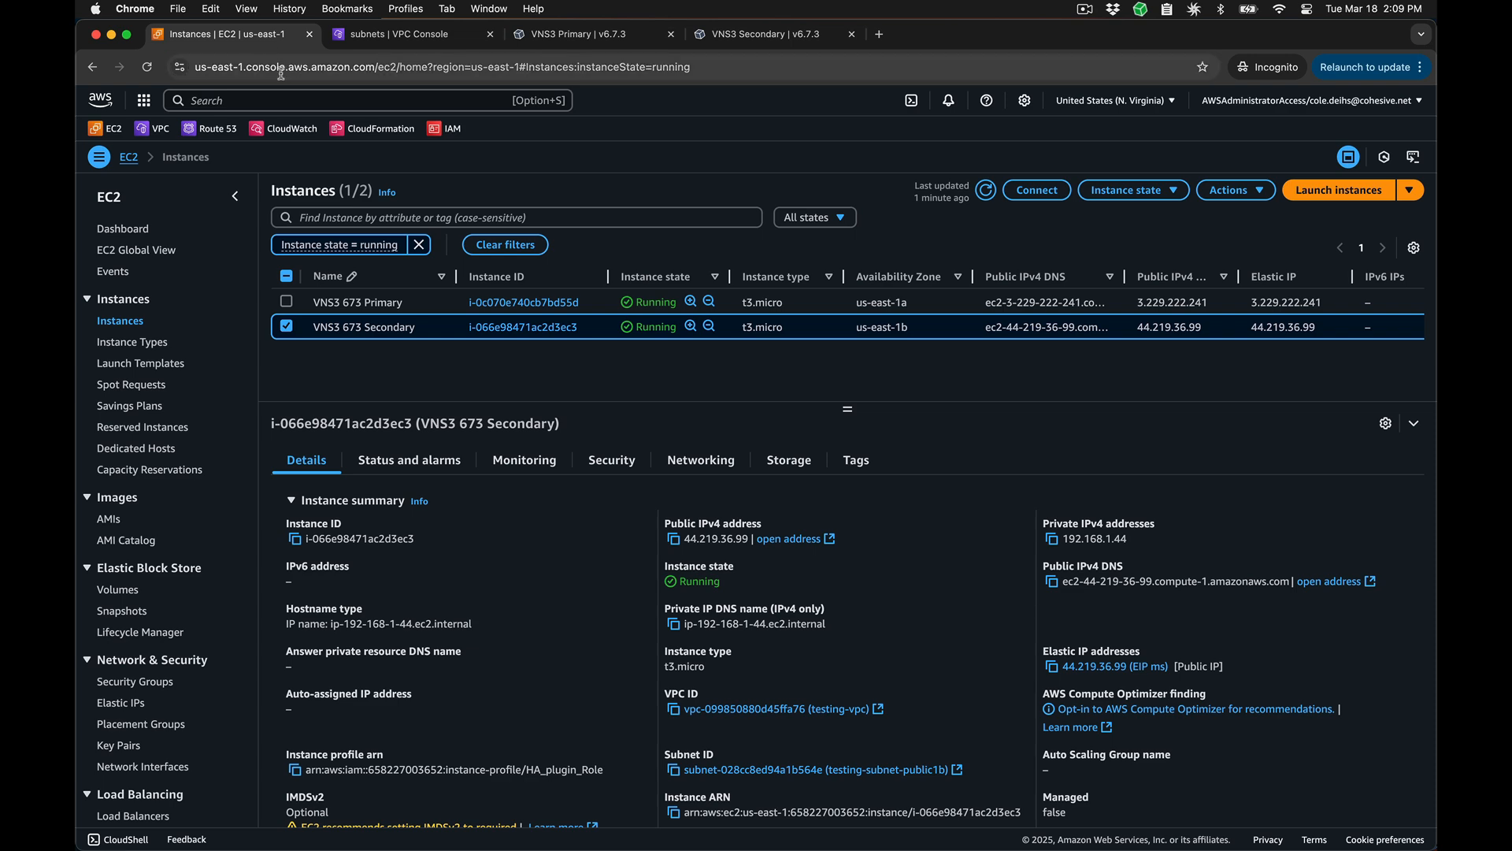
pyautogui.click(611, 455)
pyautogui.click(440, 590)
pyautogui.click(1339, 454)
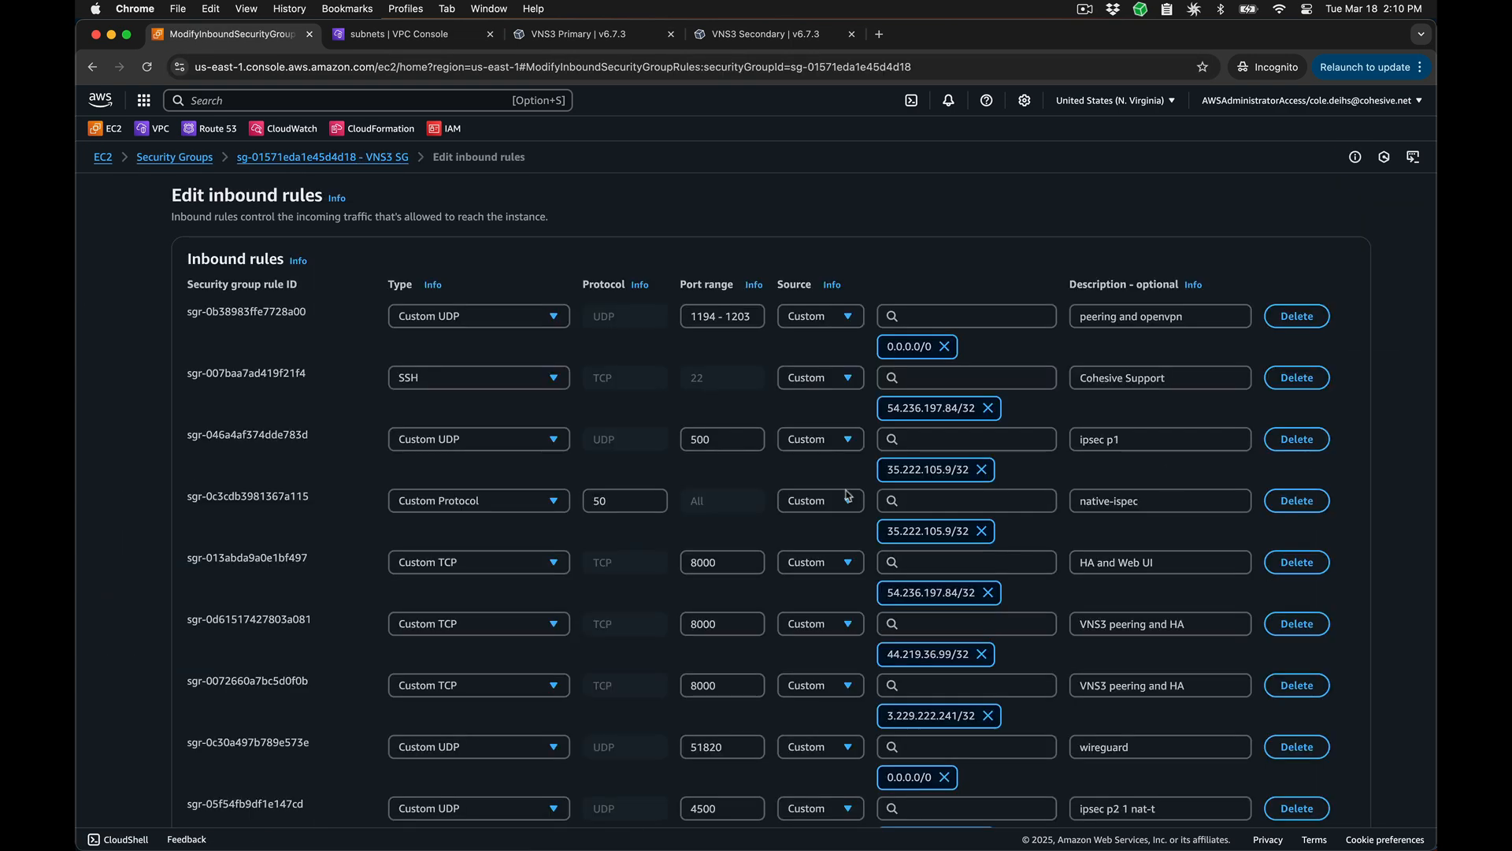
# Step: Add an inbound All ICMP - IPv4 rule with source 0.0.0.0/0 and an HA description, and save the rules
pyautogui.scroll(-5, 709, 552)
pyautogui.click(225, 776)
pyautogui.click(473, 672)
pyautogui.click(485, 370)
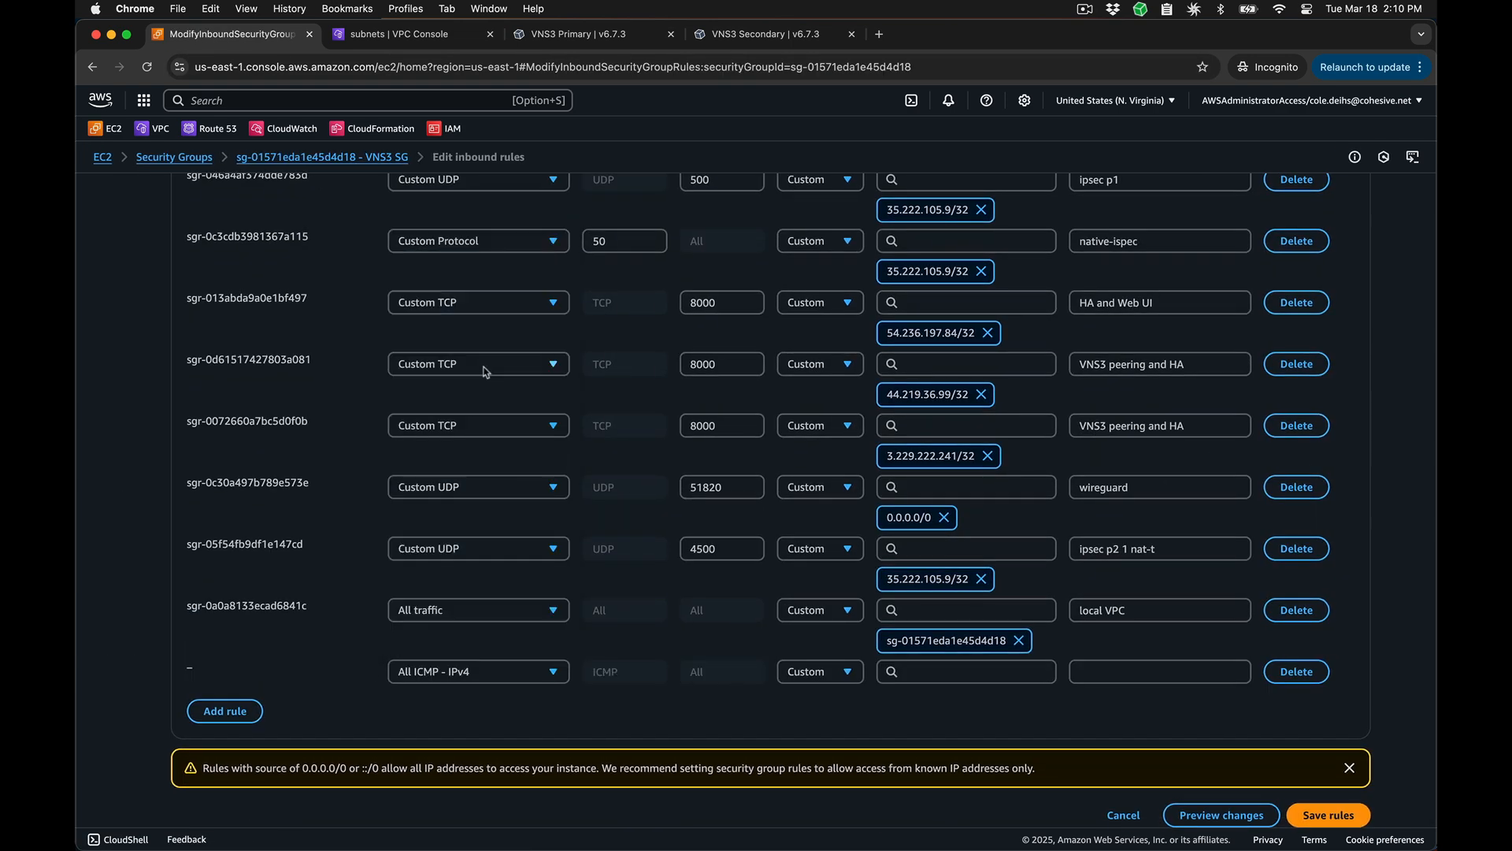
pyautogui.click(899, 668)
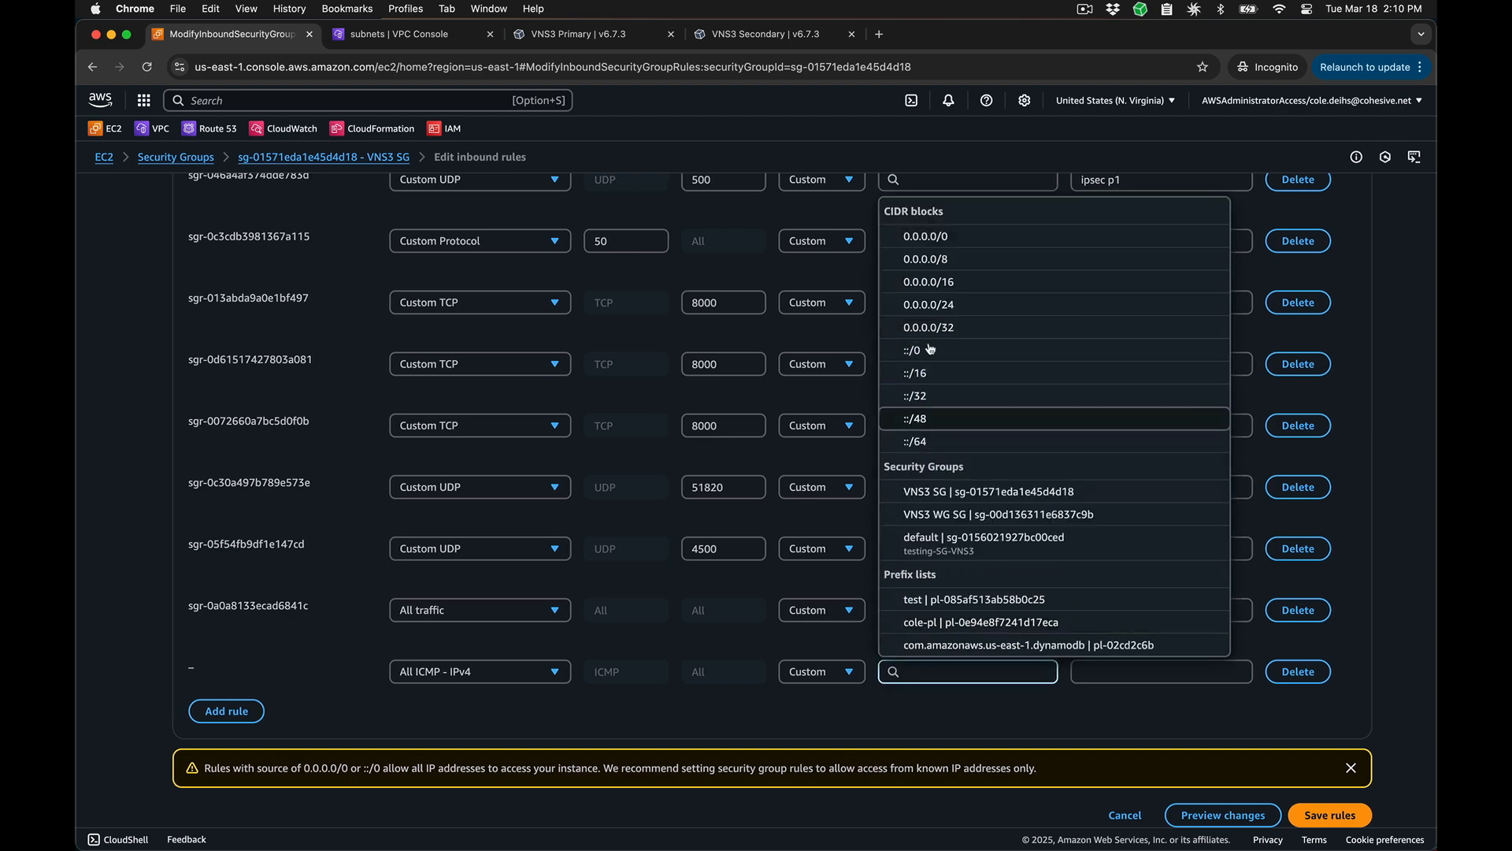
pyautogui.click(896, 230)
pyautogui.click(1160, 673)
pyautogui.write('Ha')
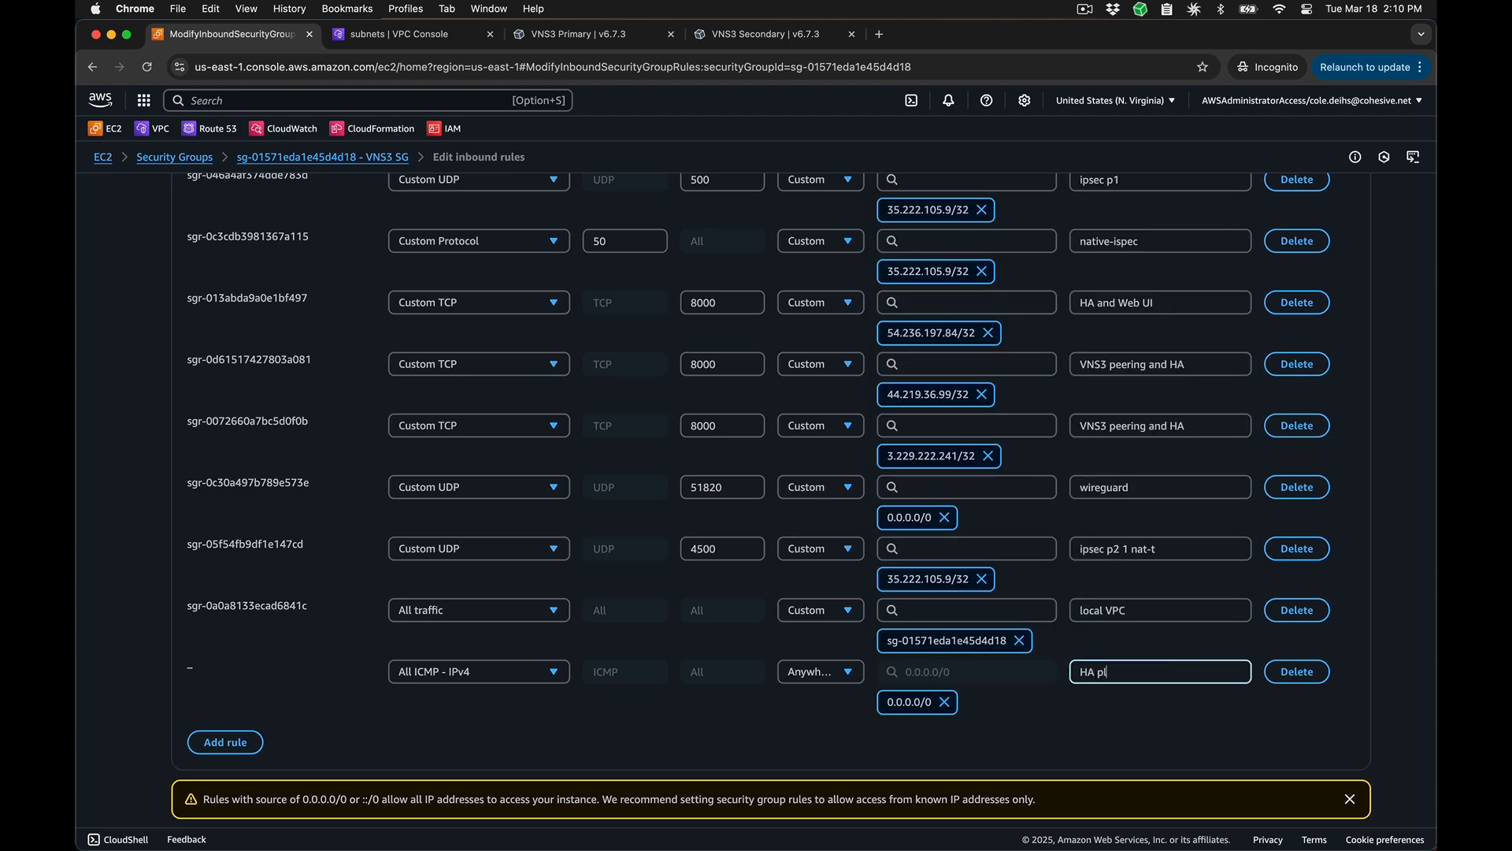
pyautogui.press('Return')
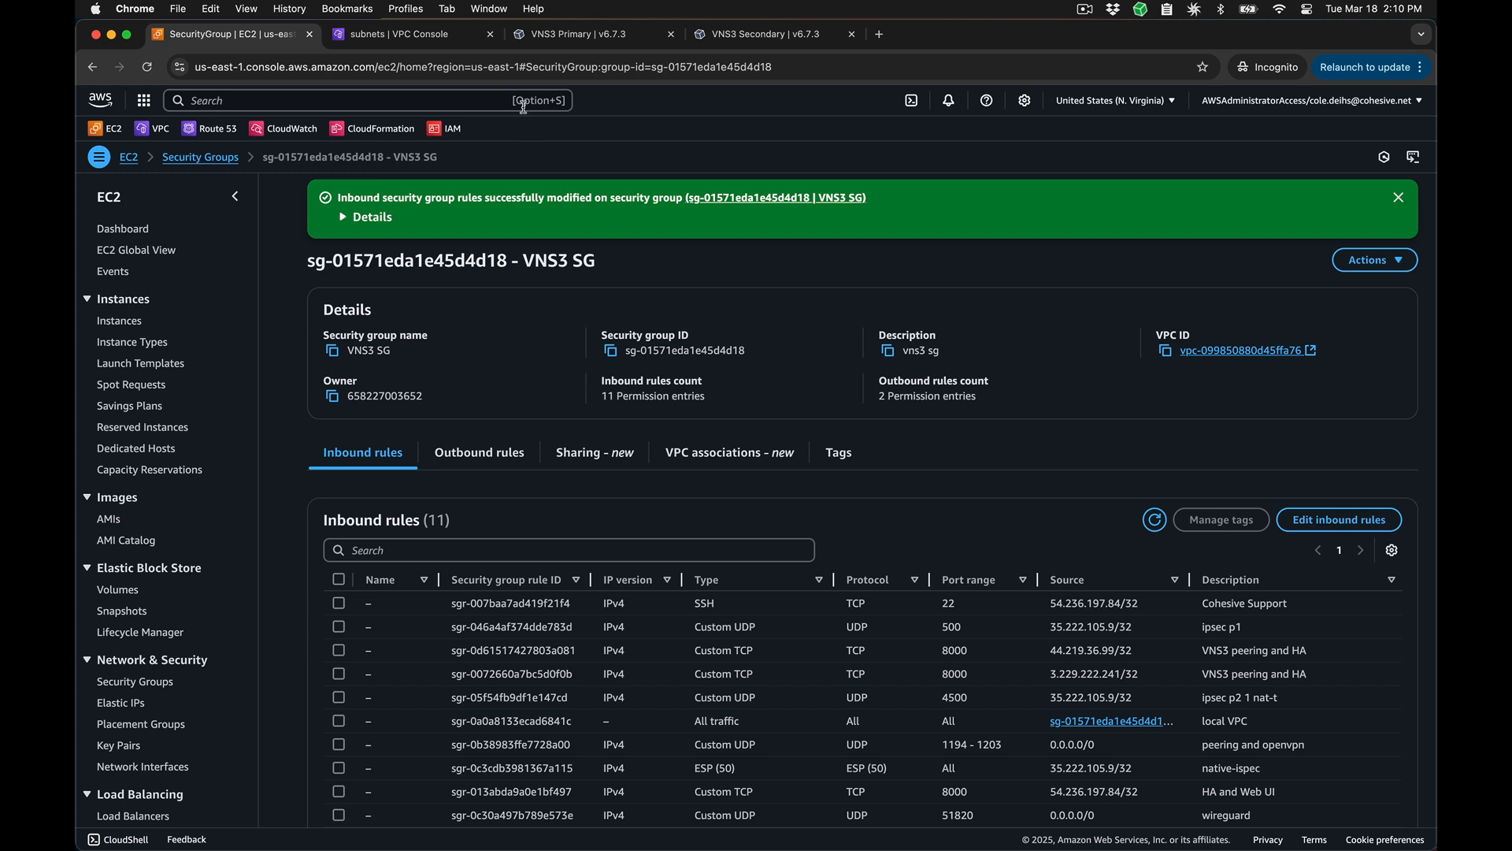
# Step: Install version 3.1.0 of the VNS3 High Availability plugin from the VNS3 Primary controller's plugin catalog
pyautogui.click(532, 36)
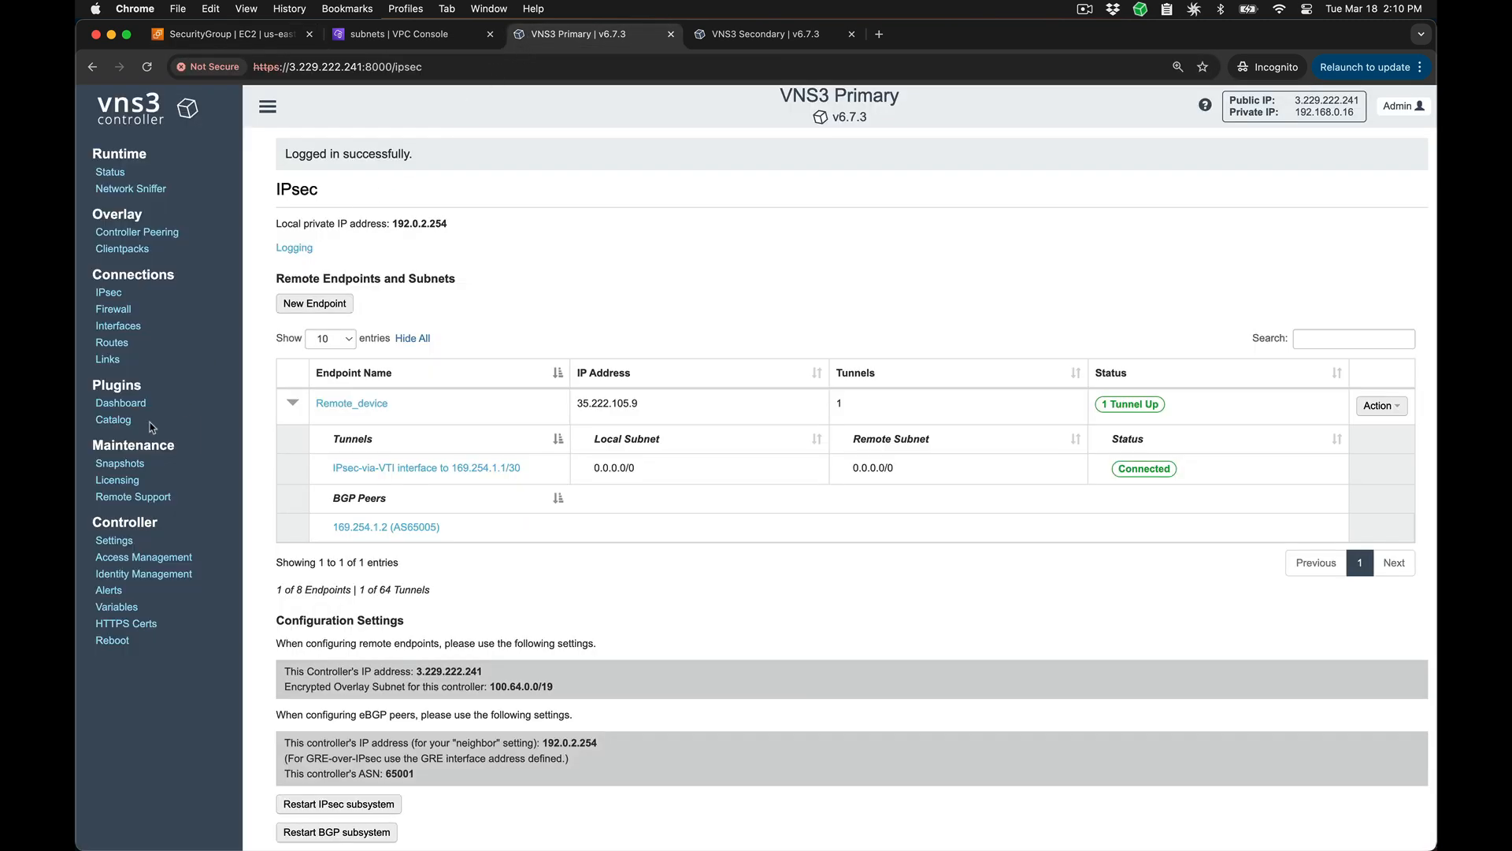
pyautogui.click(122, 421)
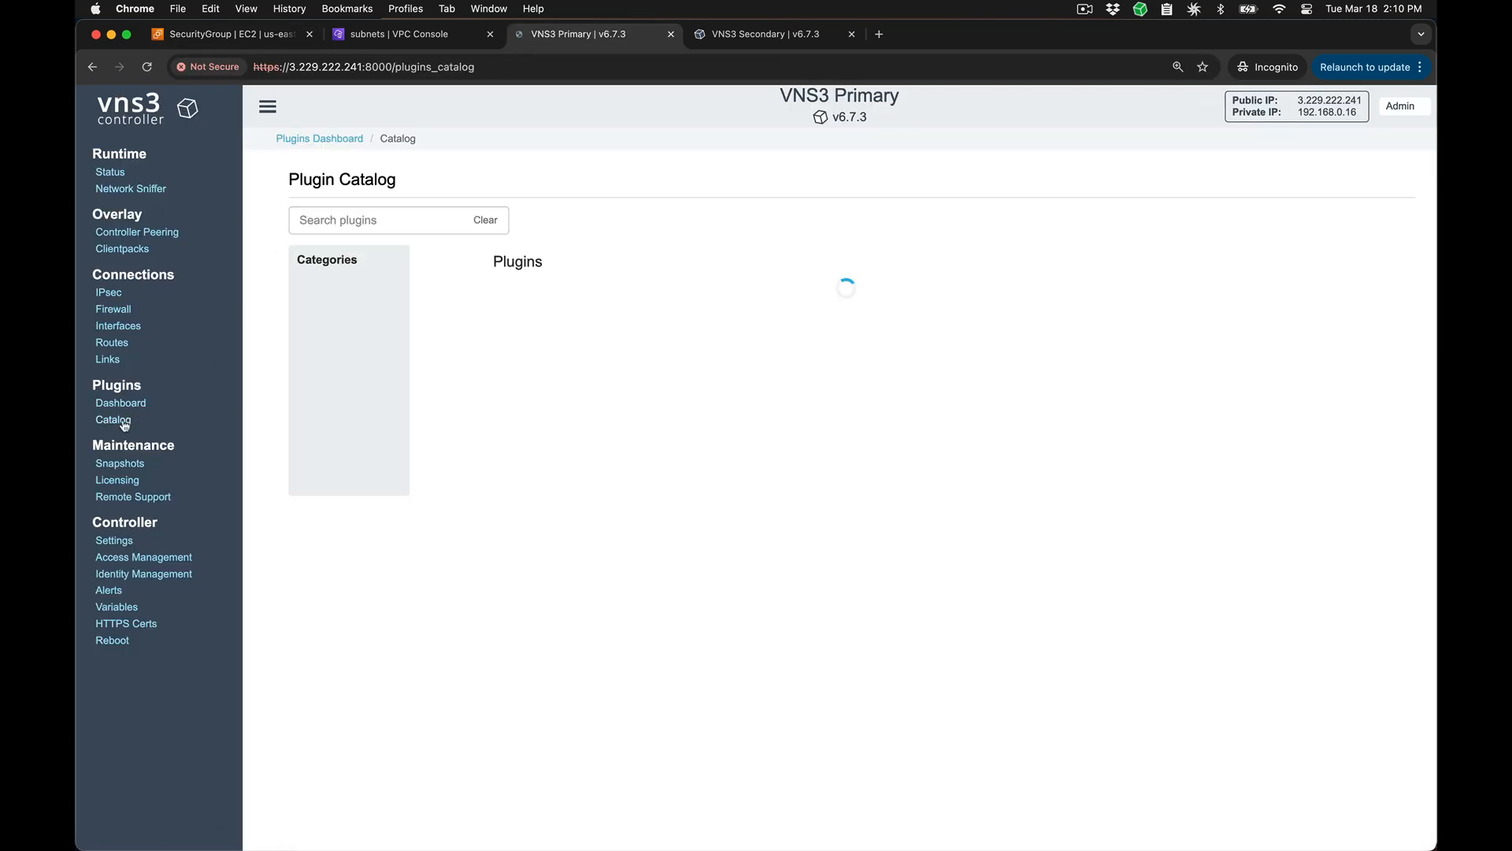
pyautogui.scroll(-10, 1024, 472)
pyautogui.click(1170, 551)
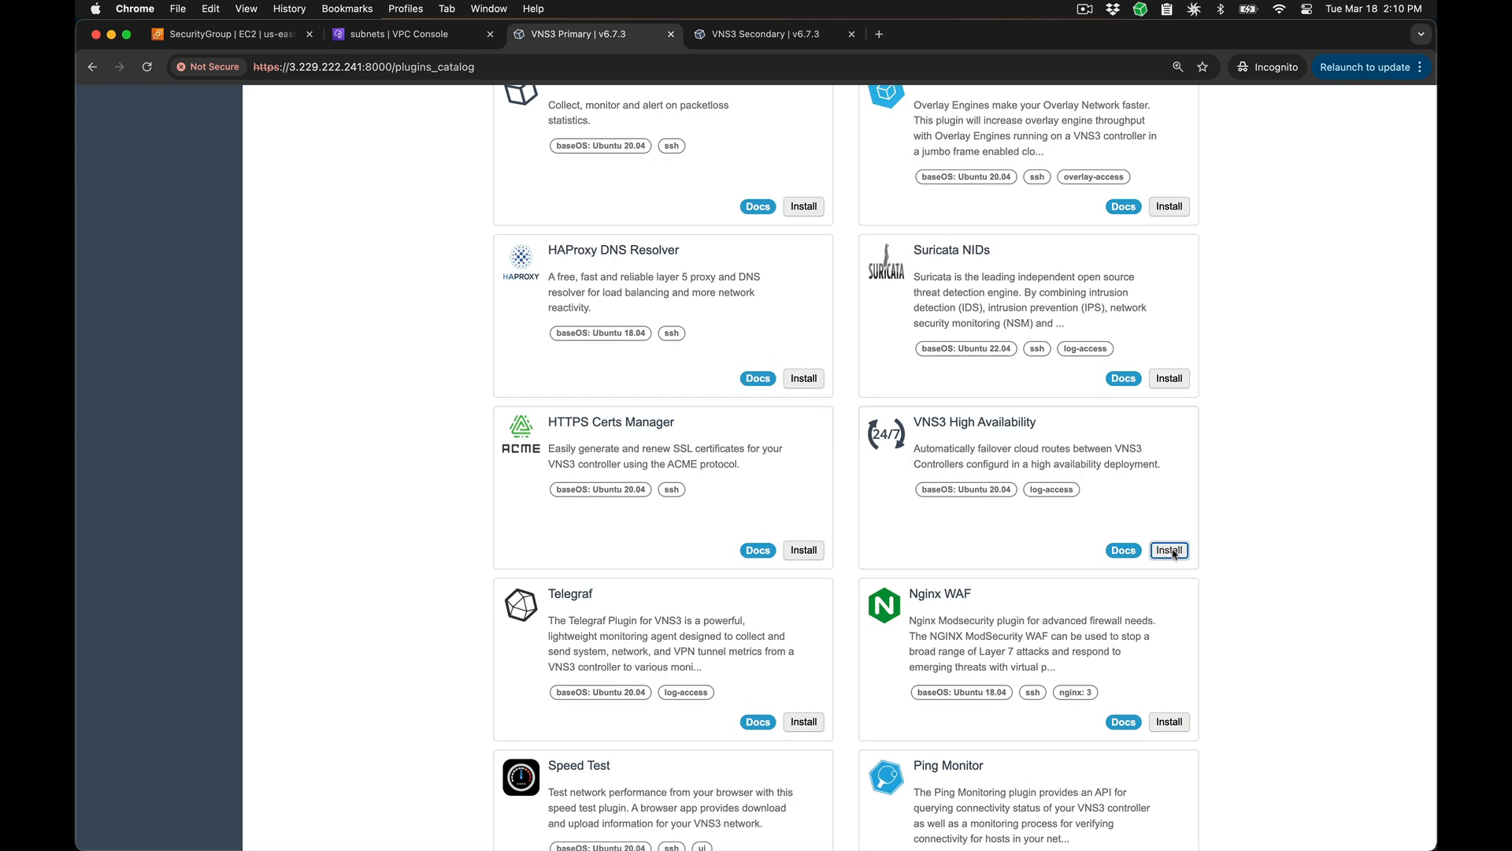
pyautogui.click(973, 351)
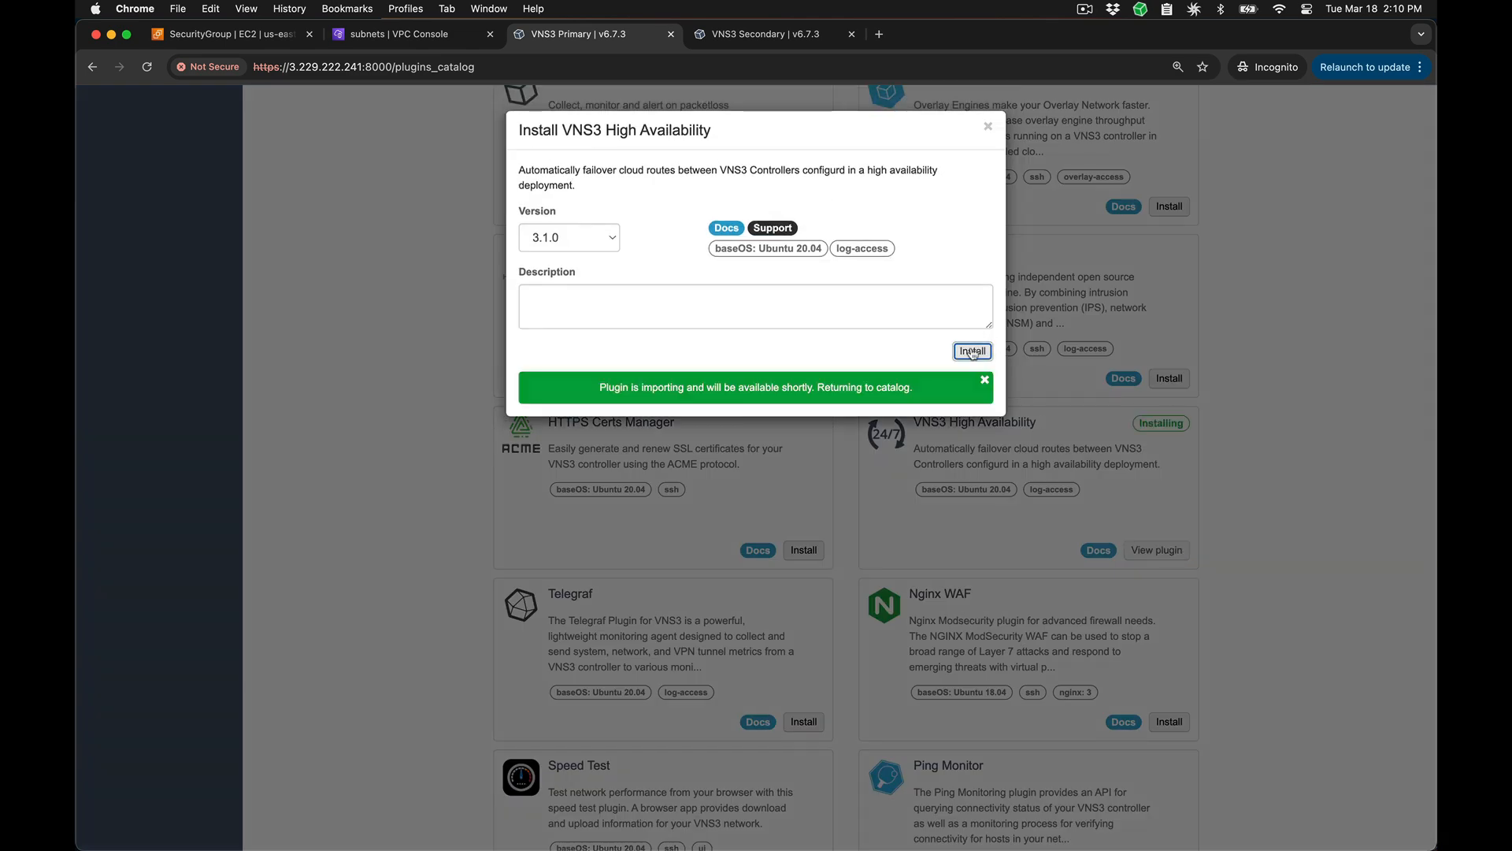
# Step: Open the VNS3 High Availability plugin's documentation from the VNS3 Secondary catalog and copy the Allow-All AWS policy JSON
pyautogui.hotkey('ctrl', 'Tab')
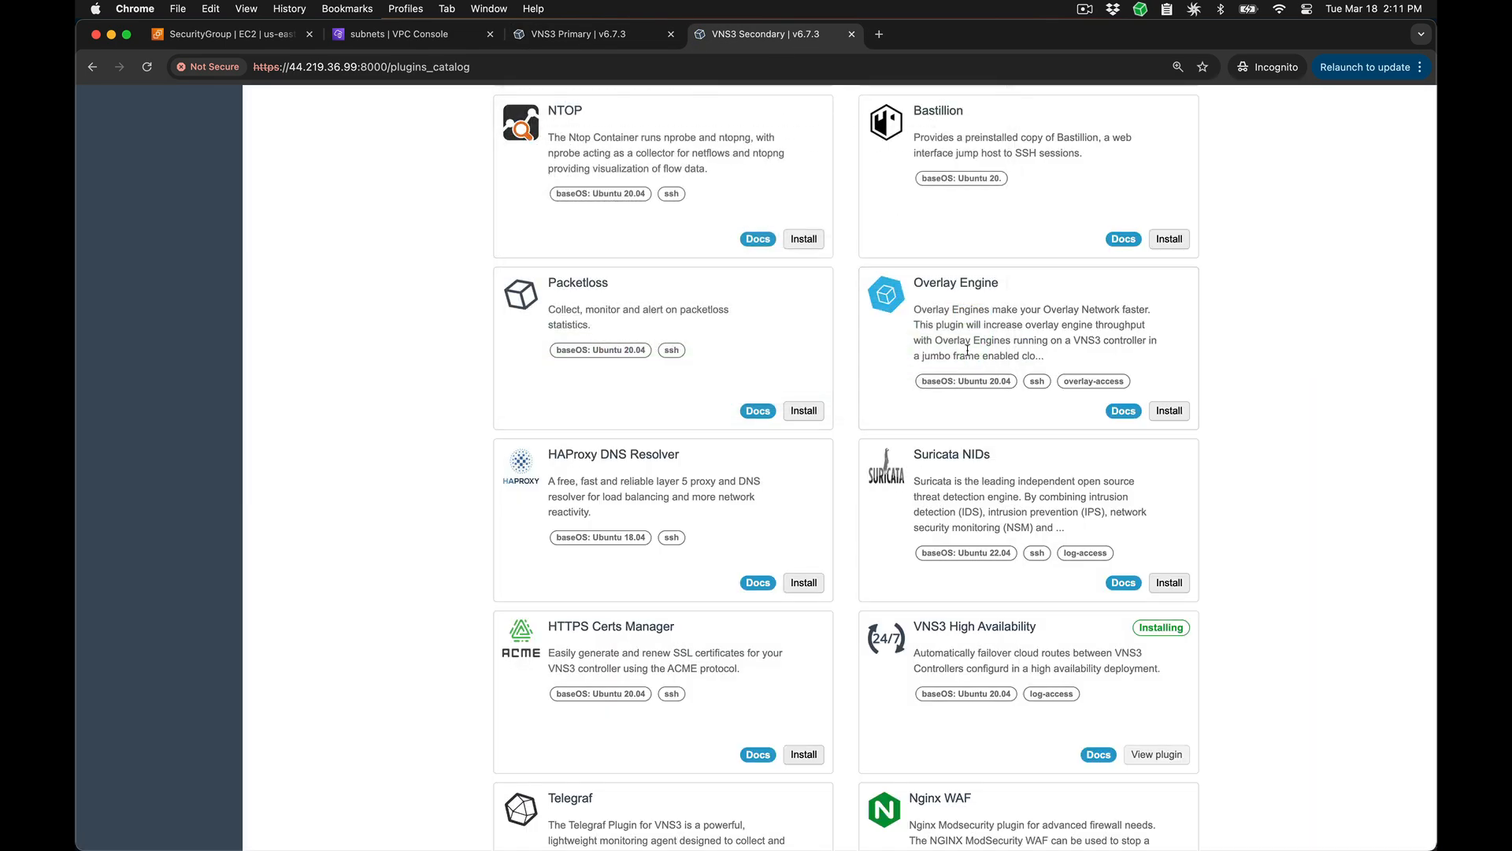
pyautogui.click(1100, 754)
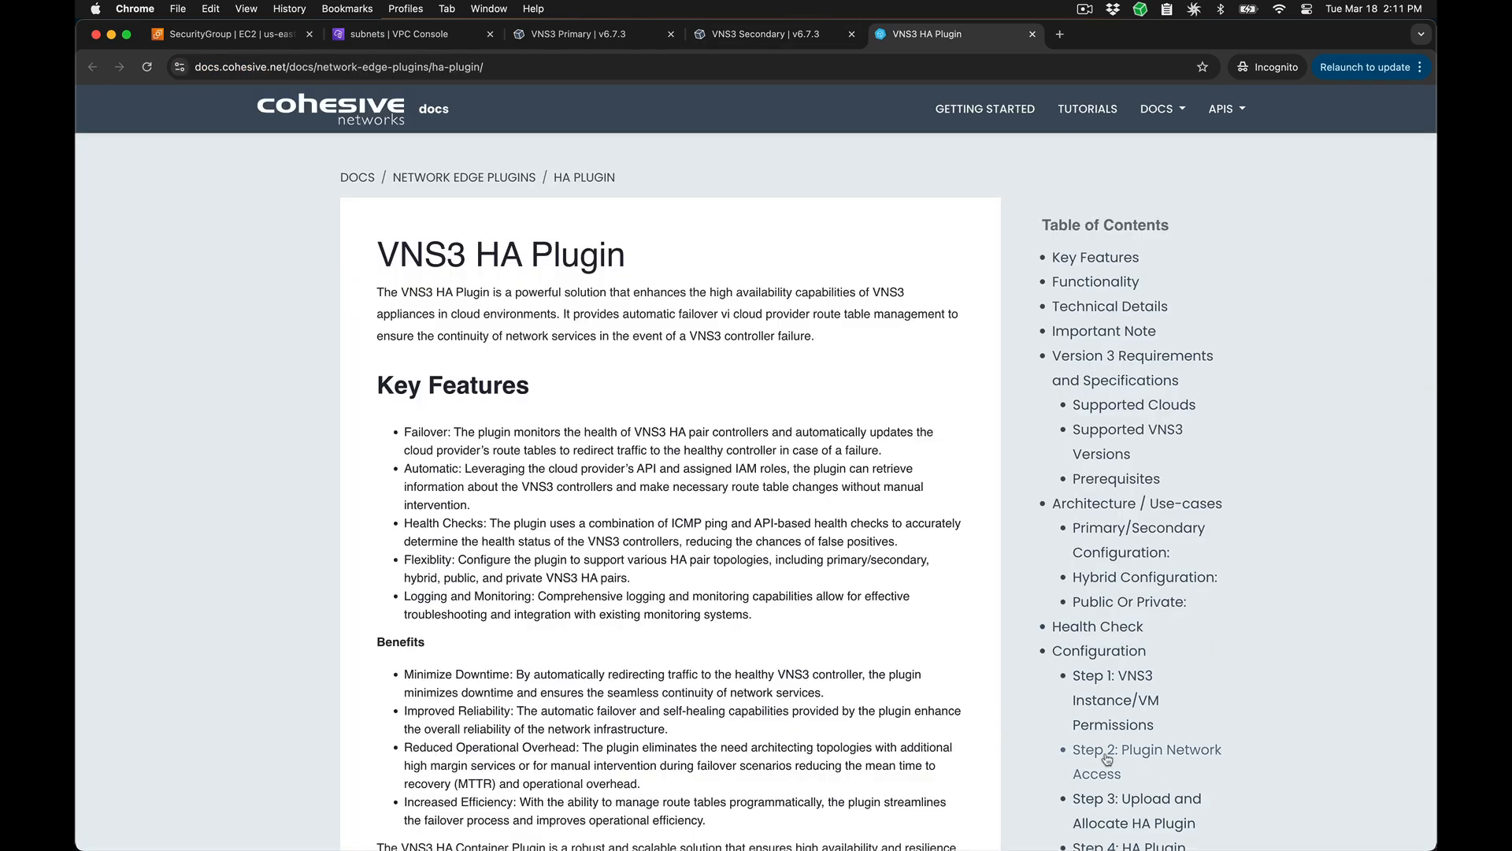
pyautogui.scroll(-15, 399, 768)
pyautogui.scroll(-7, 400, 768)
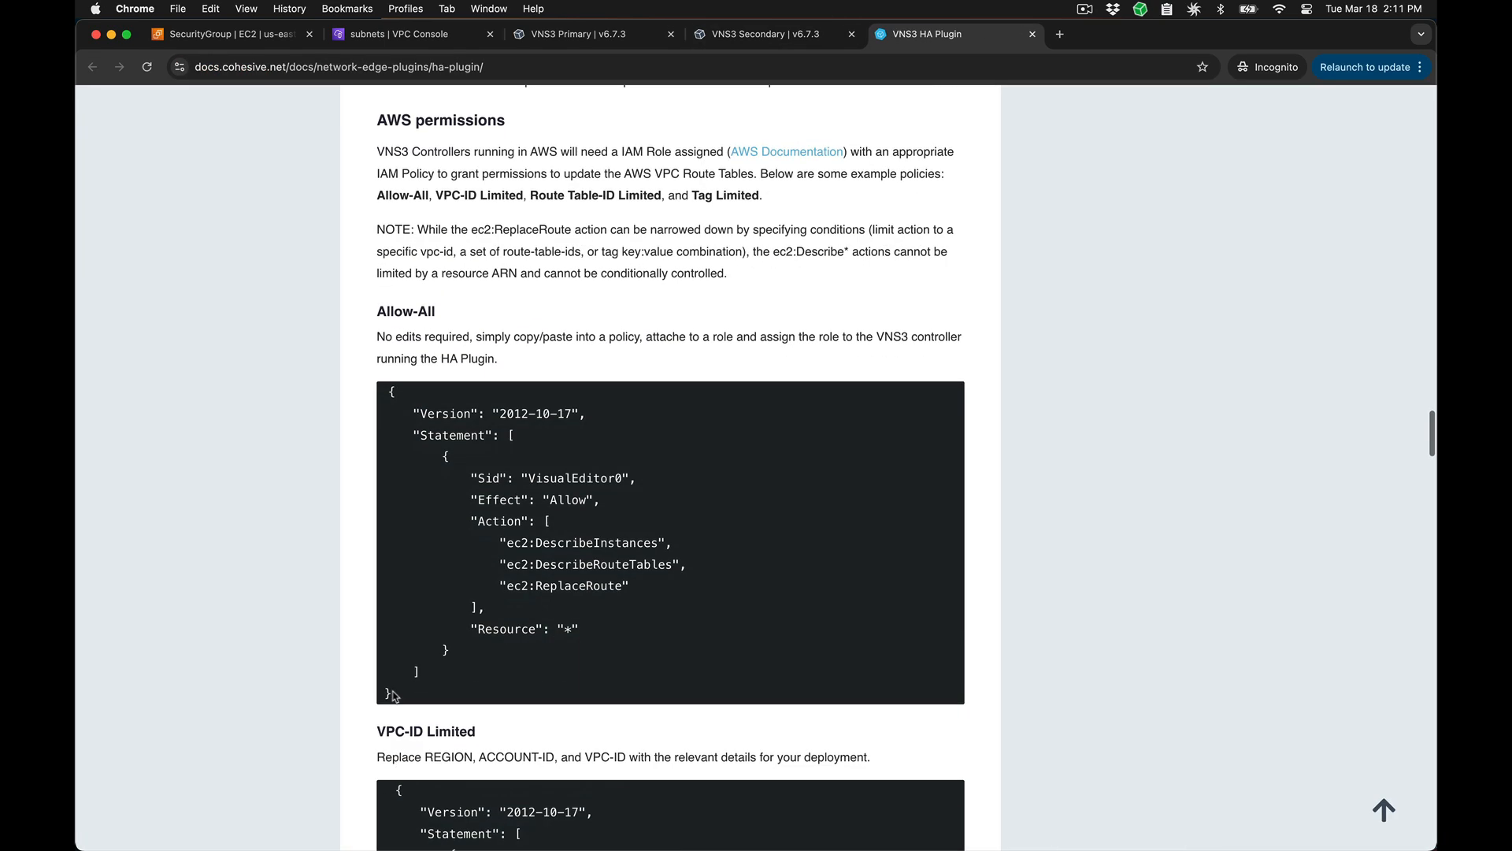
pyautogui.moveTo(398, 698); pyautogui.dragTo(339, 391)
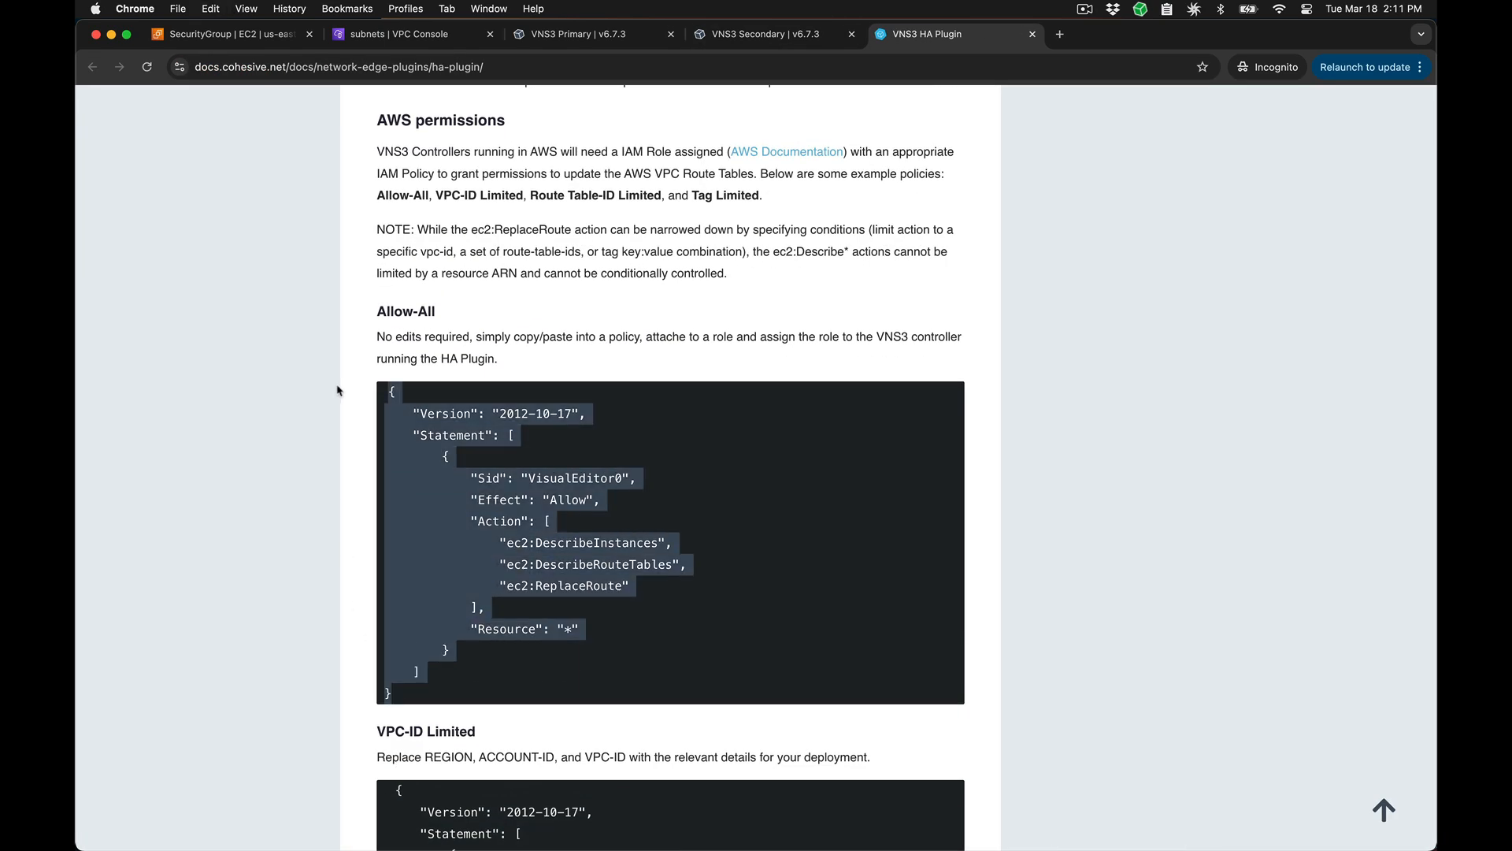
pyautogui.rightClick(437, 433)
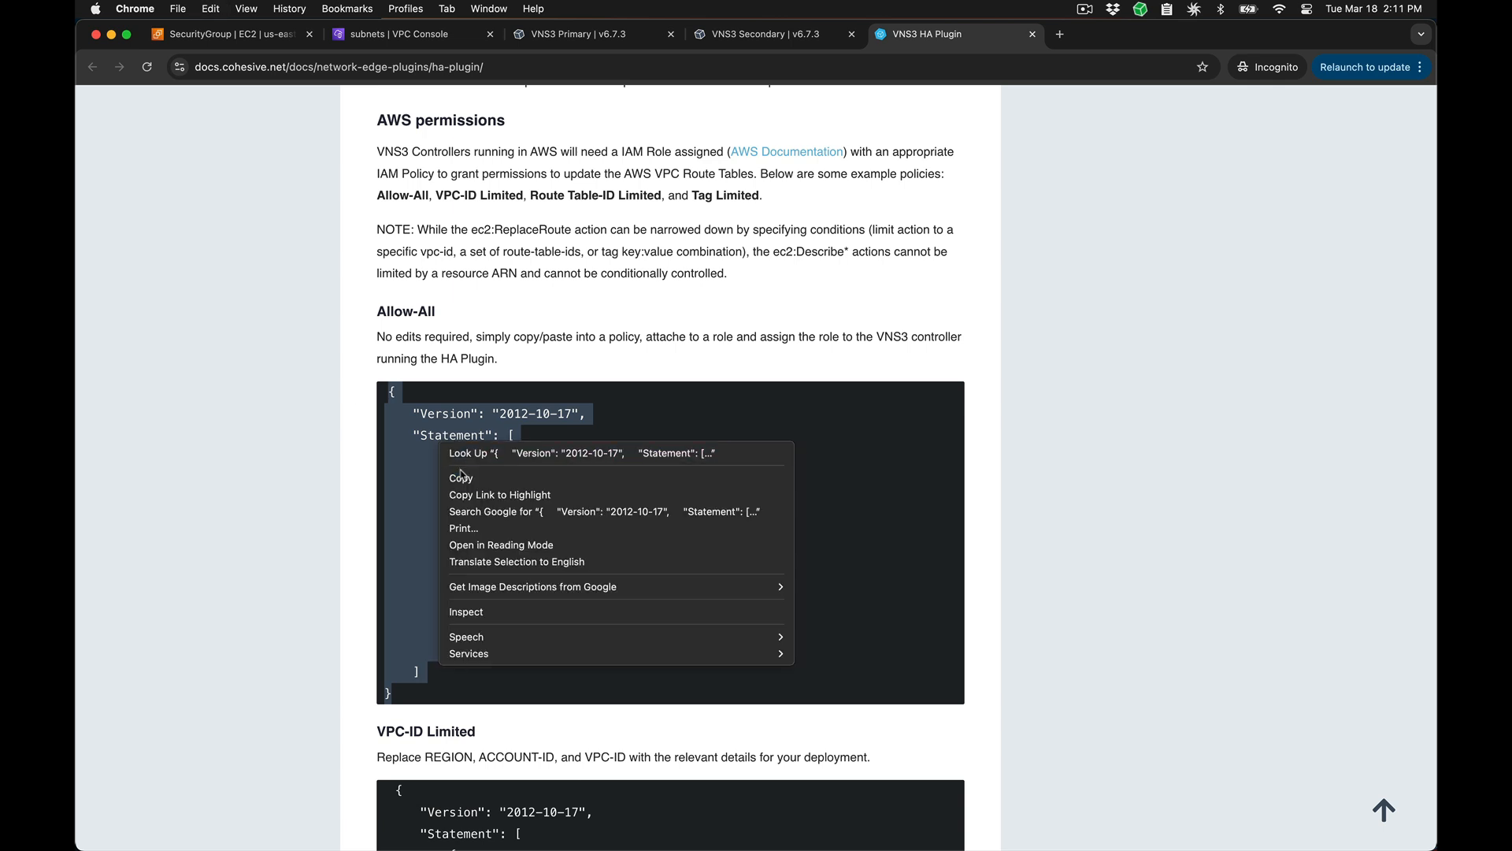
pyautogui.click(457, 476)
pyautogui.click(367, 476)
# Step: Review the VPC-ID Limited, Route Table-ID Limited and Tag Limited example policies in the HA plugin documentation
pyautogui.scroll(-4, 363, 474)
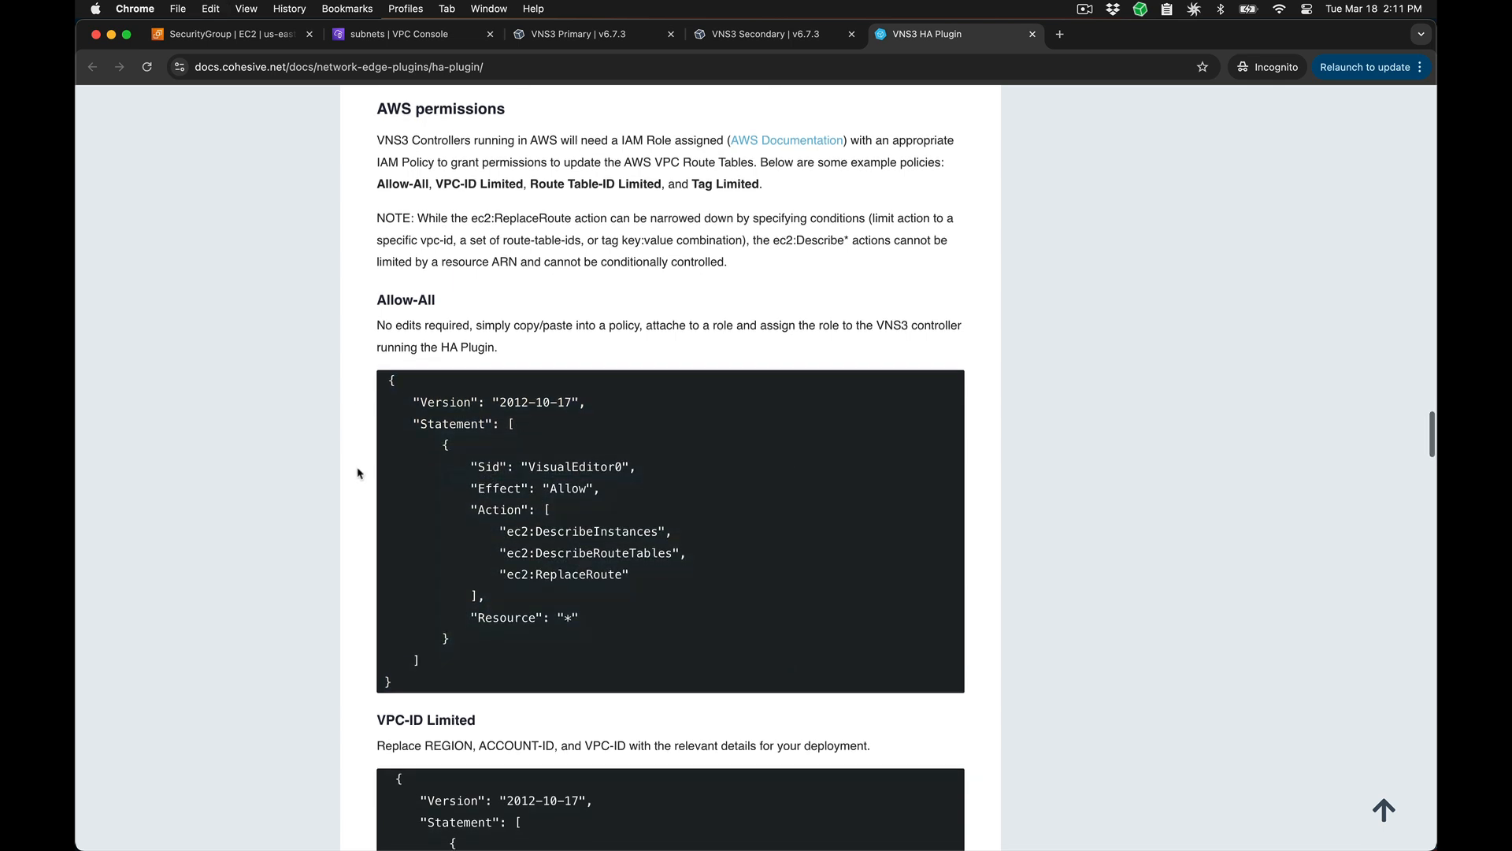
pyautogui.scroll(-10, 359, 472)
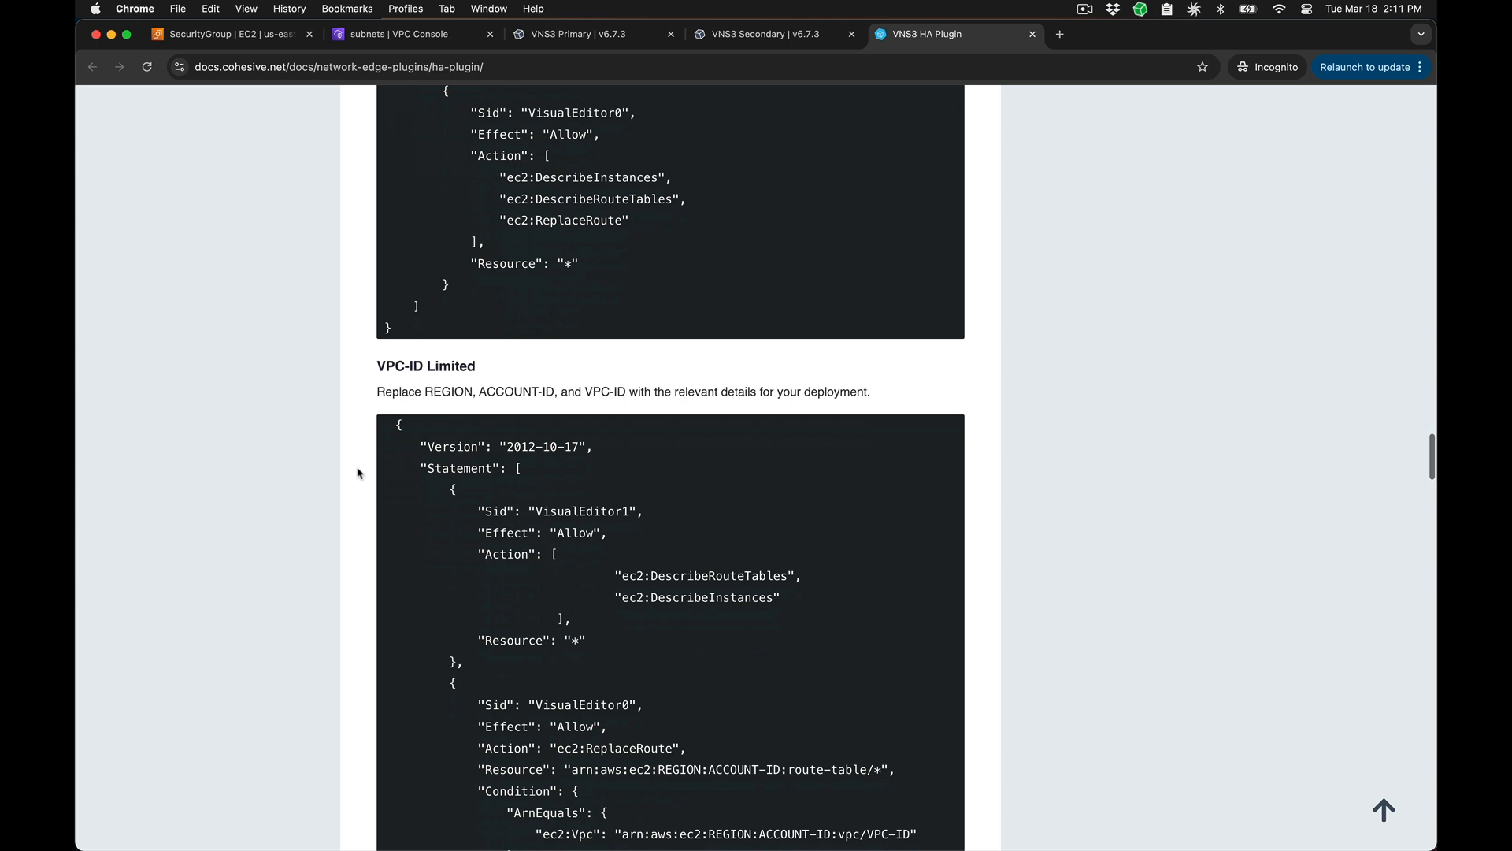
pyautogui.scroll(-4, 359, 473)
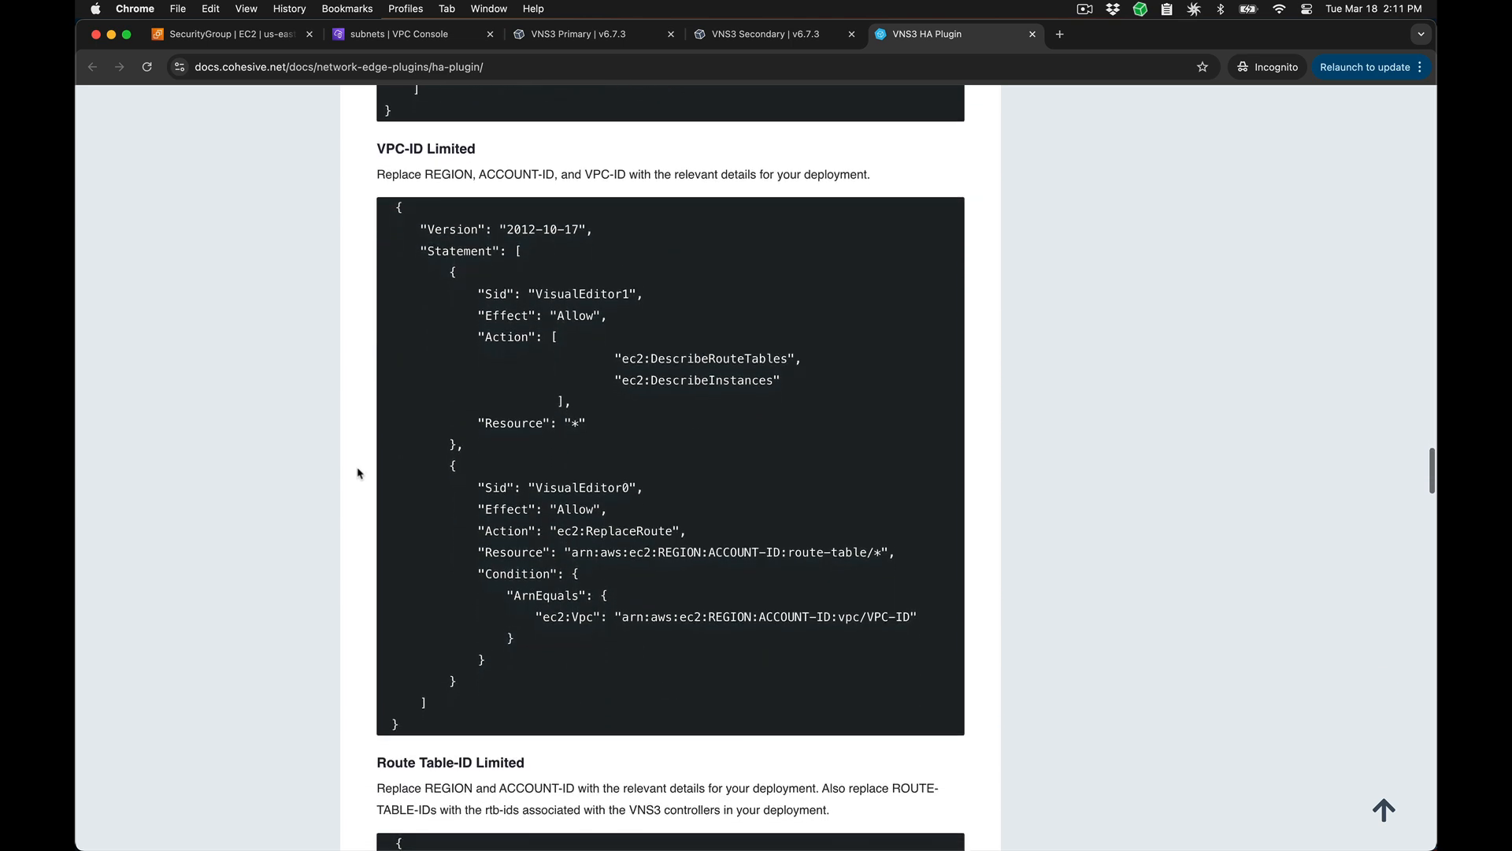
pyautogui.scroll(-12, 358, 472)
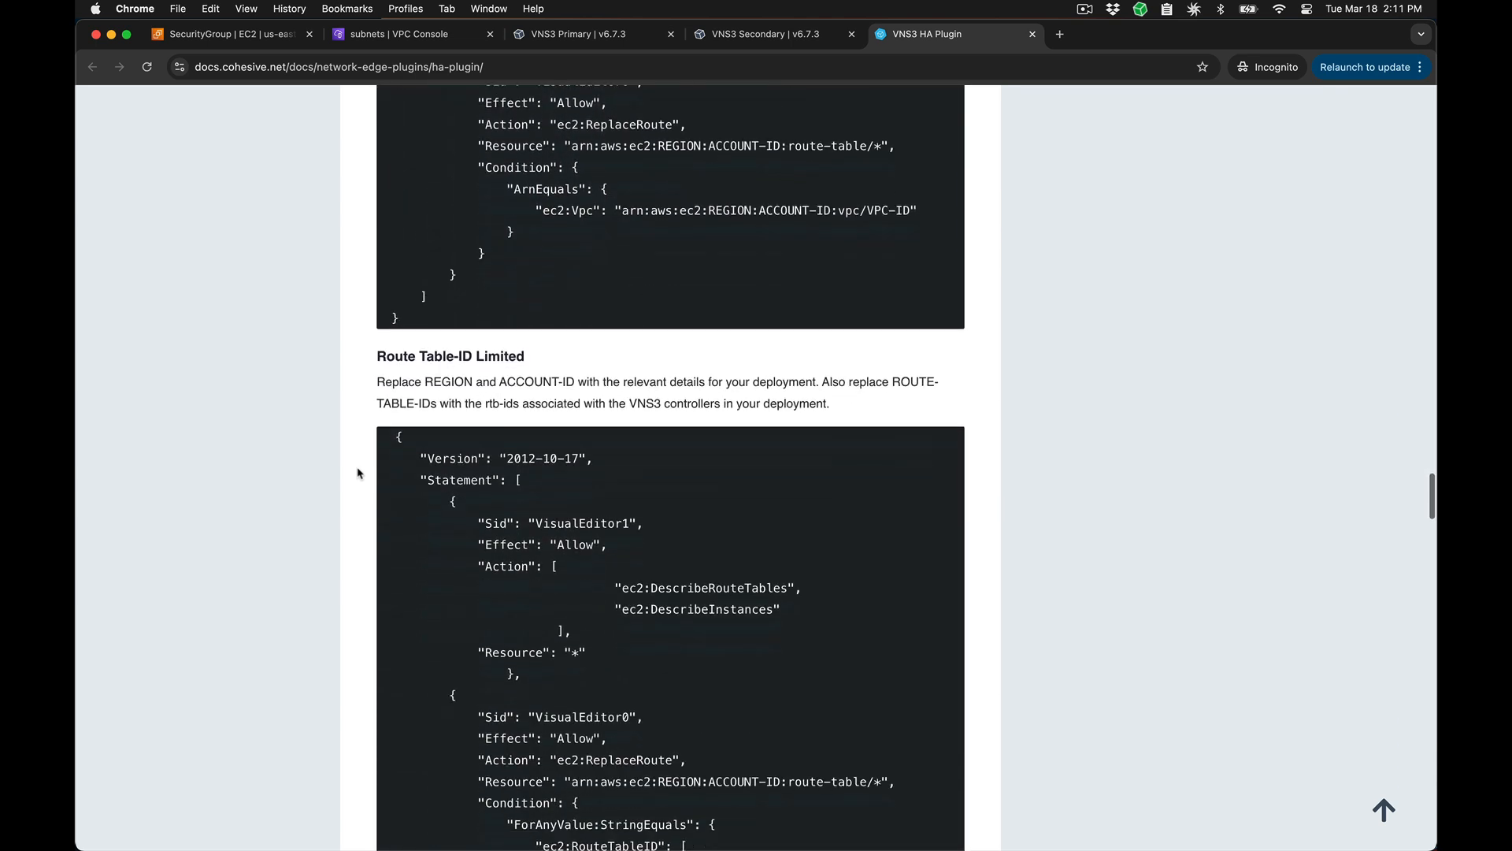
pyautogui.scroll(-1, 358, 472)
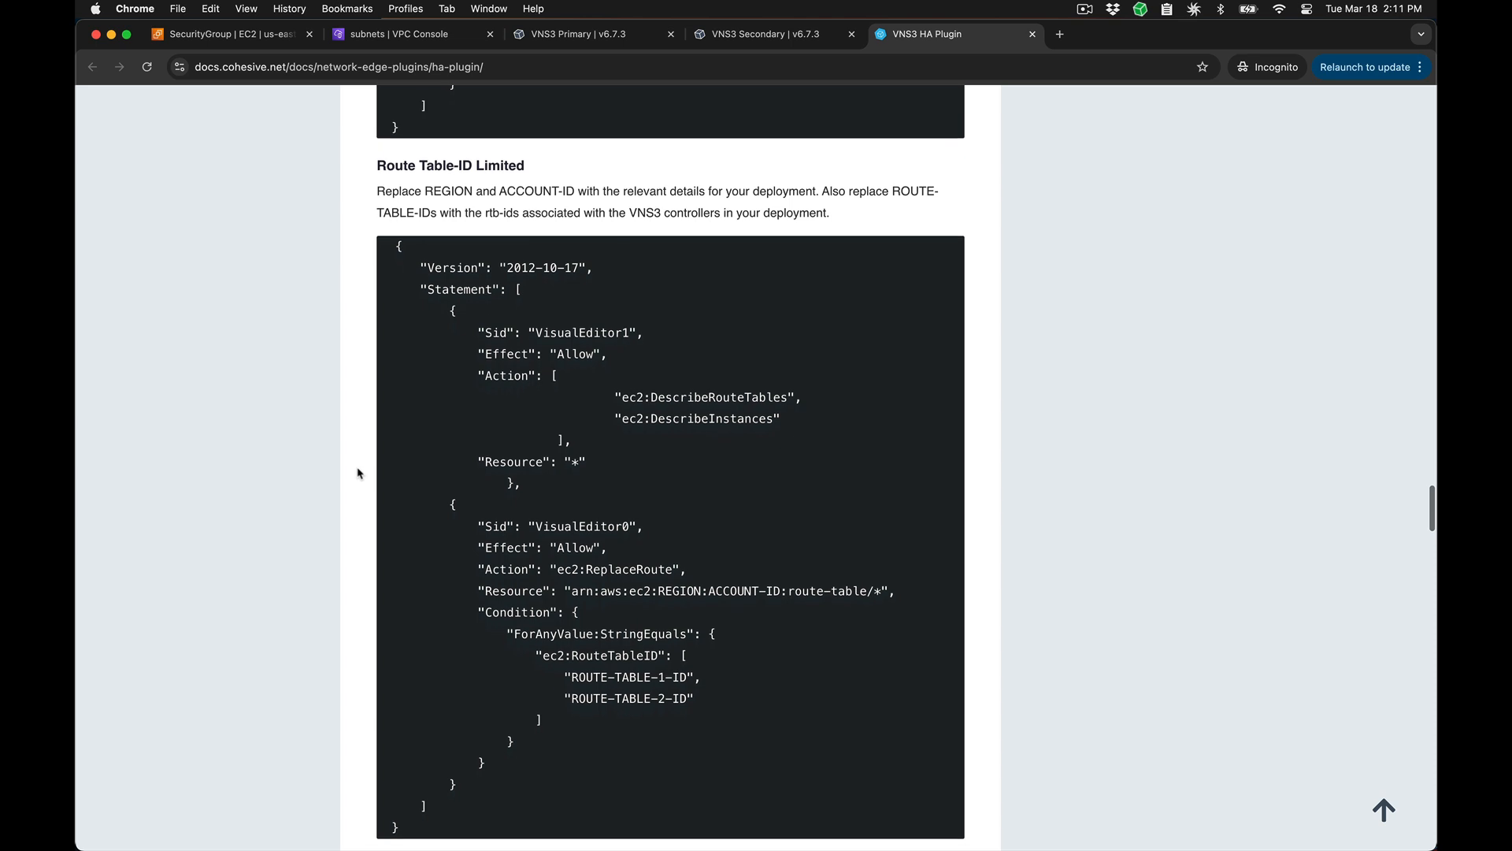
pyautogui.scroll(-8, 358, 473)
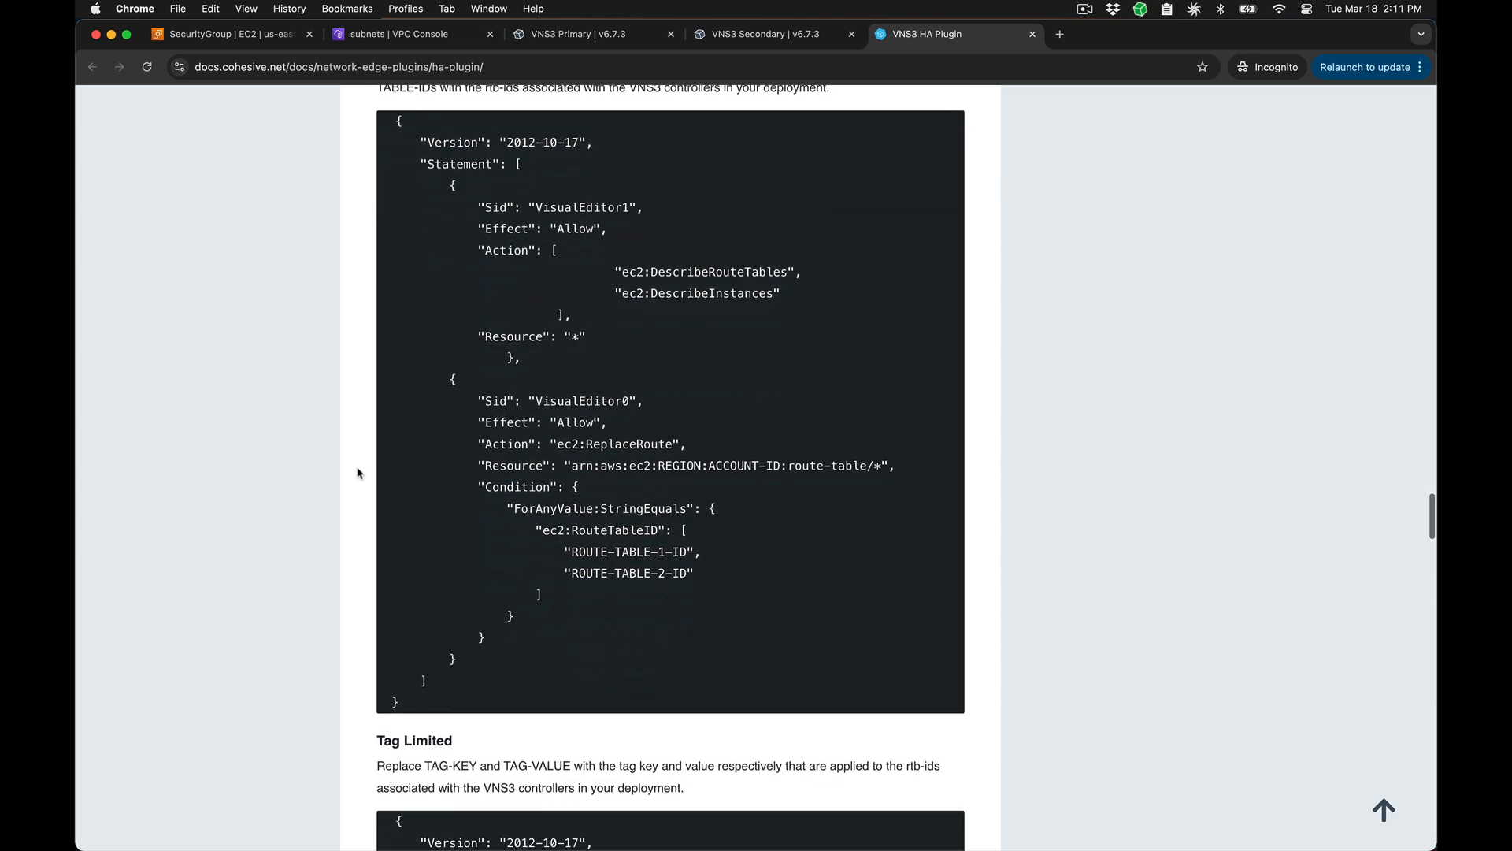
pyautogui.scroll(-8, 358, 472)
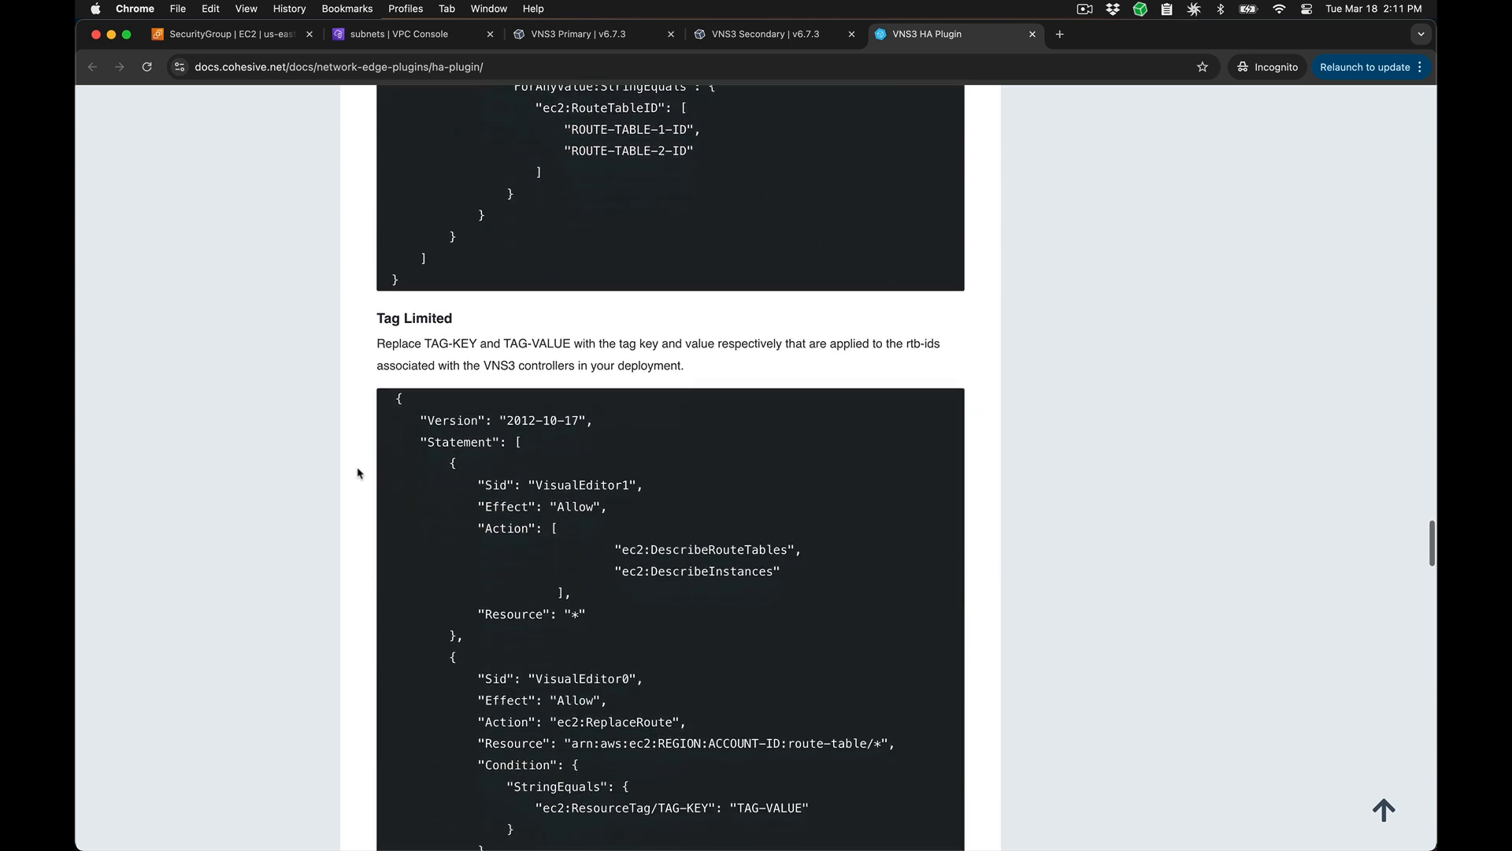
pyautogui.scroll(-1, 359, 473)
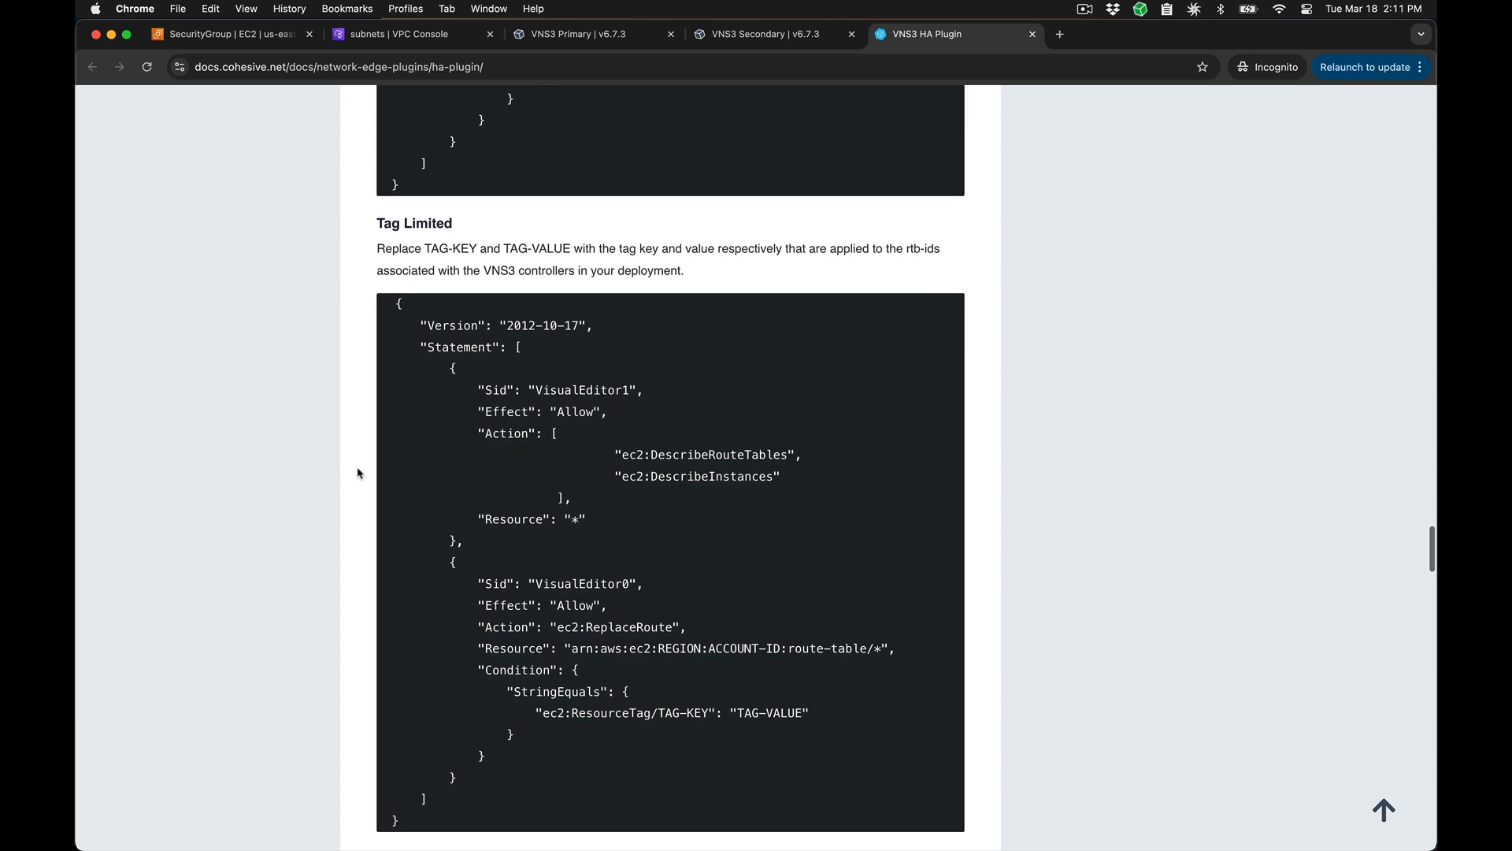
pyautogui.scroll(-5, 358, 473)
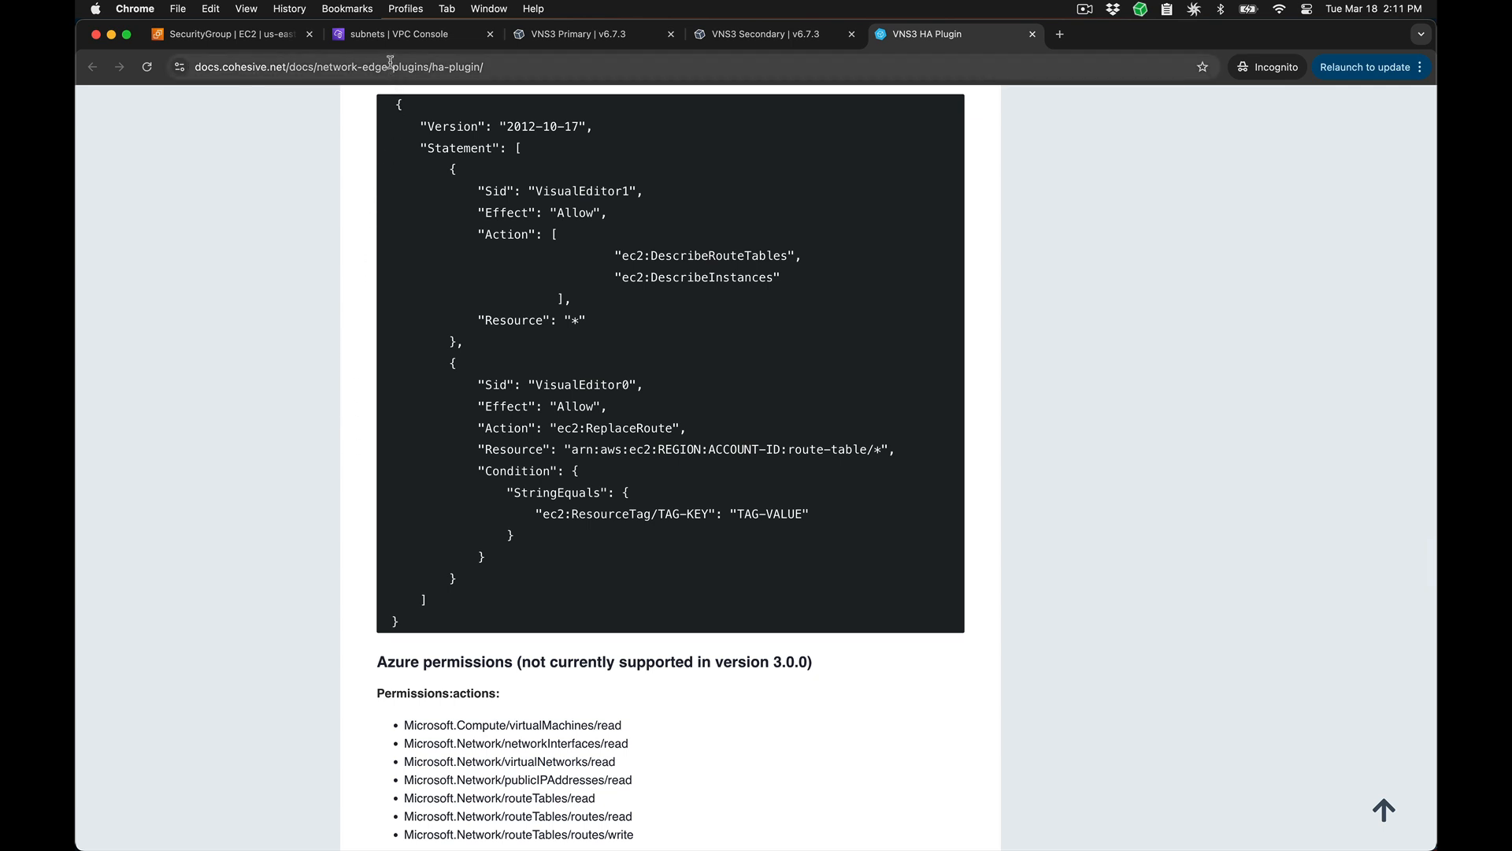
# Step: Start a new IAM policy in the AWS console and replace its default JSON with the copied Allow-All policy
pyautogui.click(284, 35)
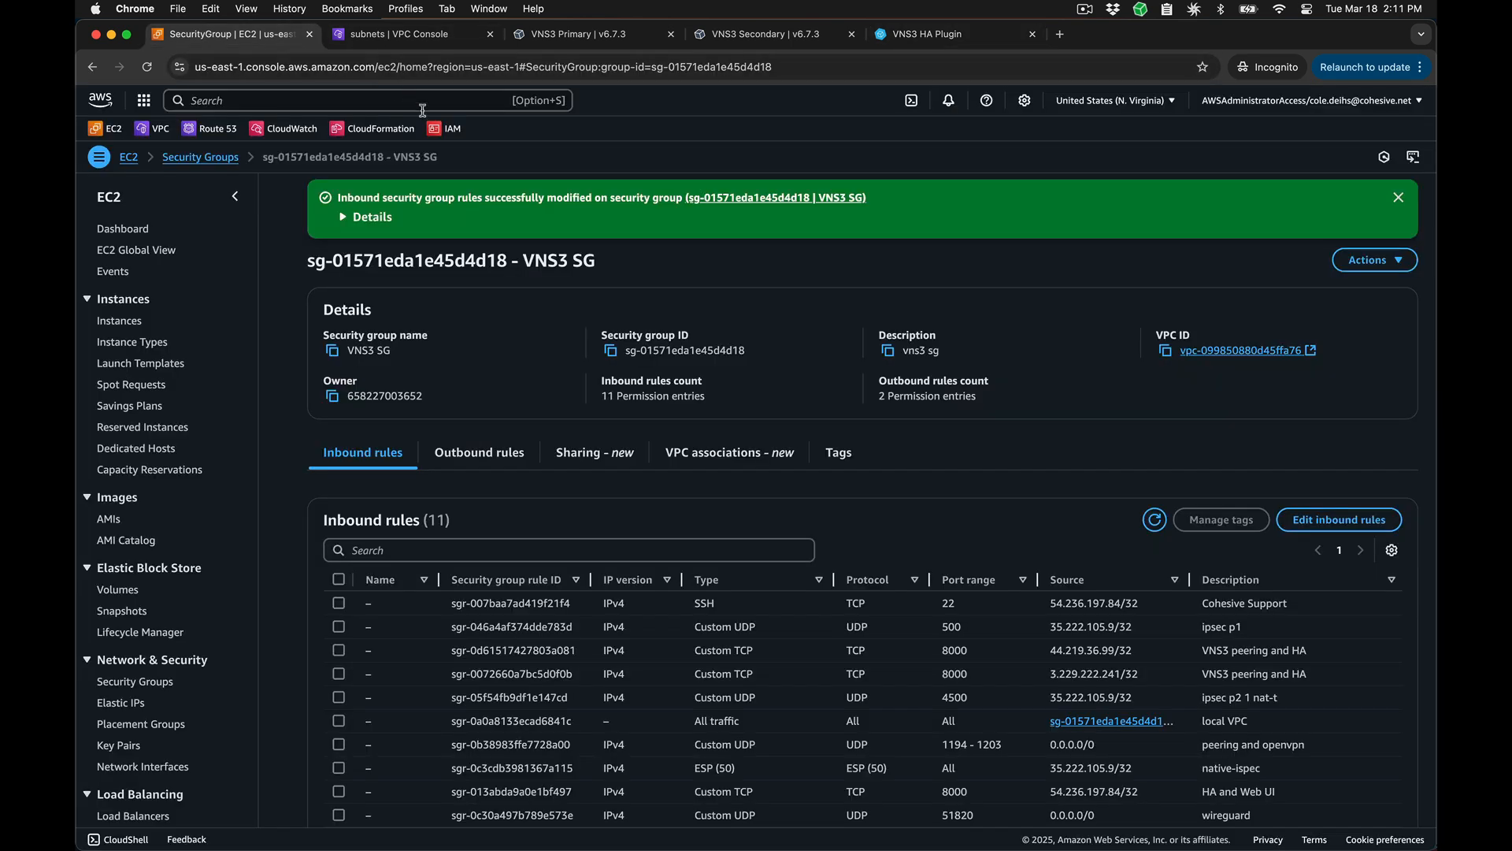
pyautogui.click(445, 128)
pyautogui.click(127, 422)
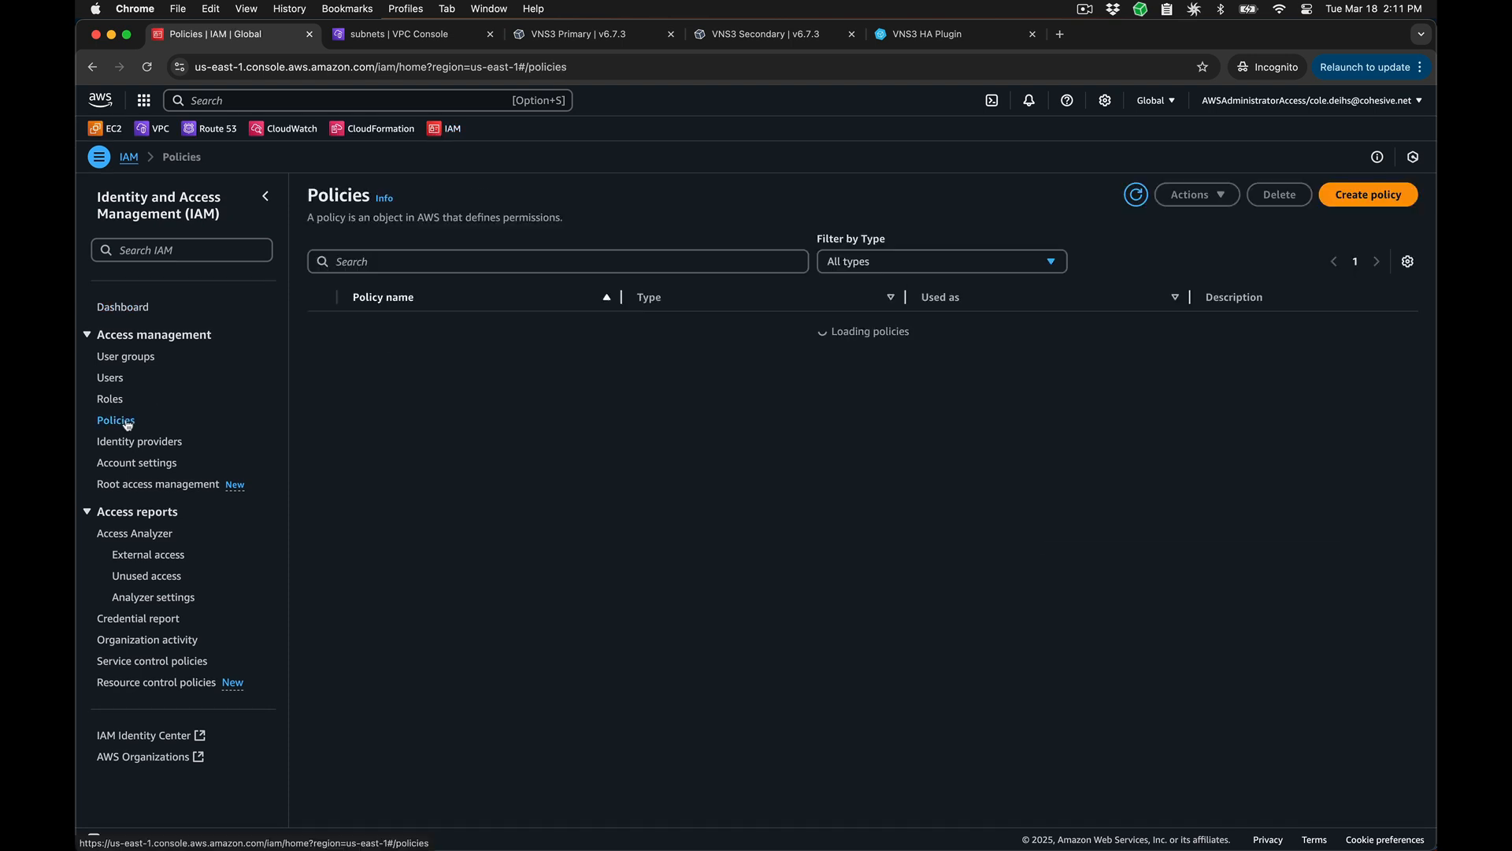
pyautogui.click(1357, 195)
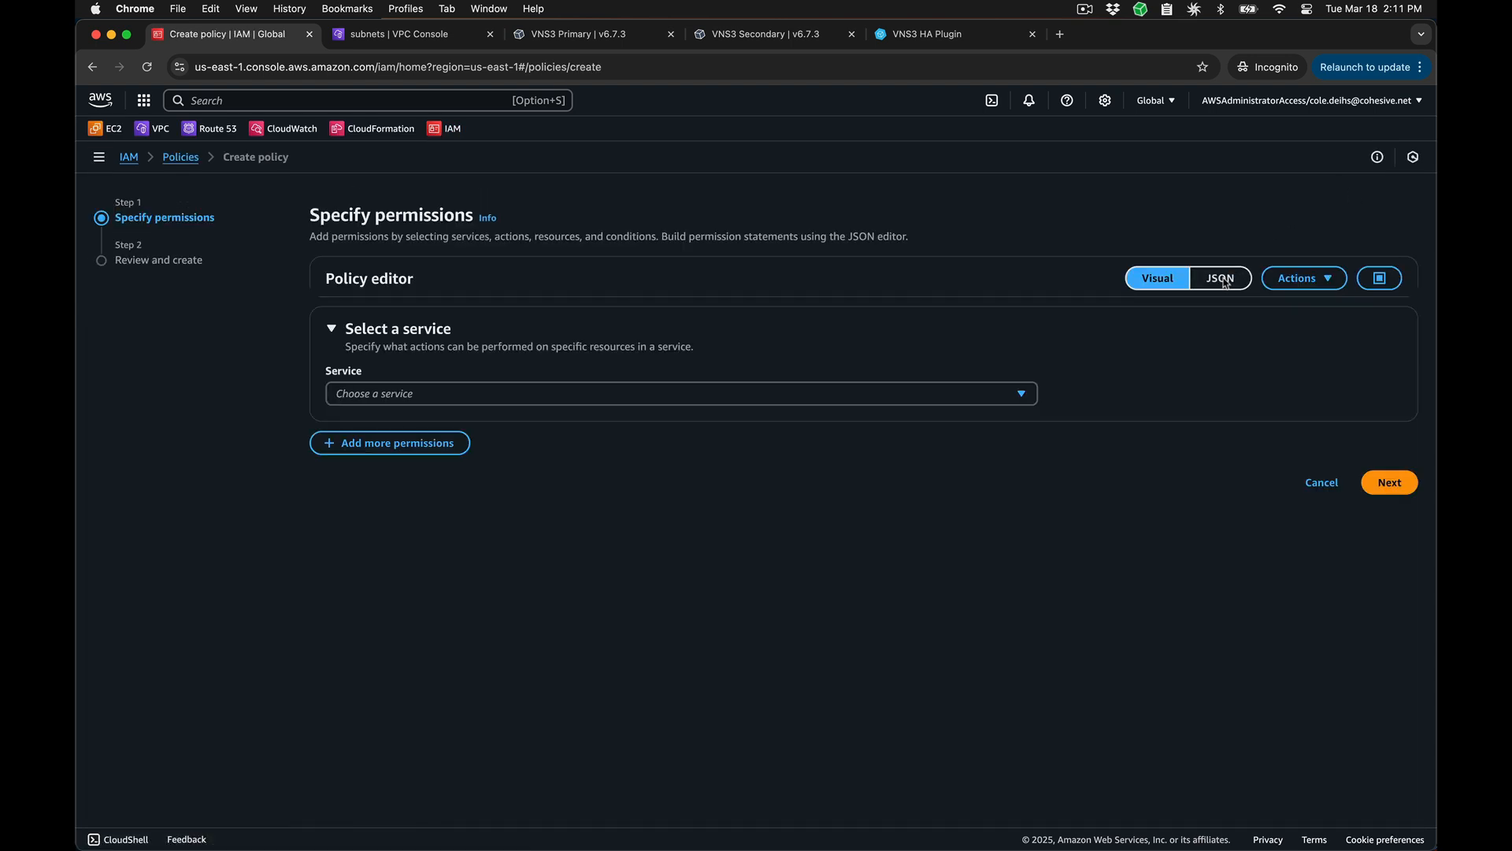
pyautogui.click(1220, 278)
pyautogui.hotkey('ctrl', 'a')
pyautogui.press('BackSpace')
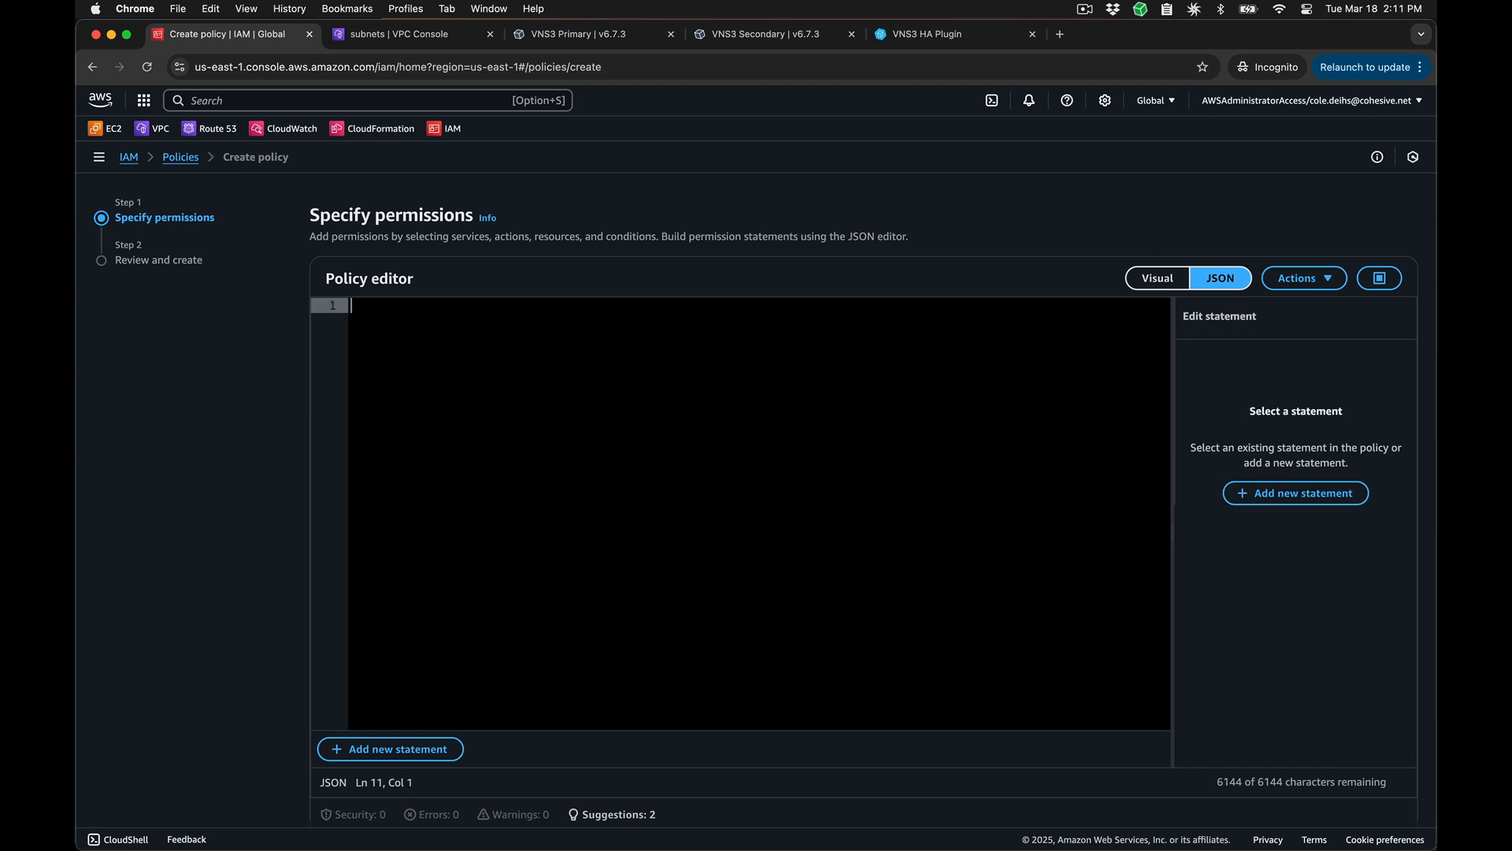
pyautogui.write('{     "Version": "2012-10-17",     "Statement": [         {             "Sid": "VisualEditor0",             "Effect": "Allow",             "Action": [                 "ec2:DescribeInstances",                 "ec2:DescribeRouteTables",                 "ec2:ReplaceRoute"             ],             "Resource": "*"         }     ] }')
pyautogui.scroll(-2, 1003, 442)
pyautogui.click(1385, 790)
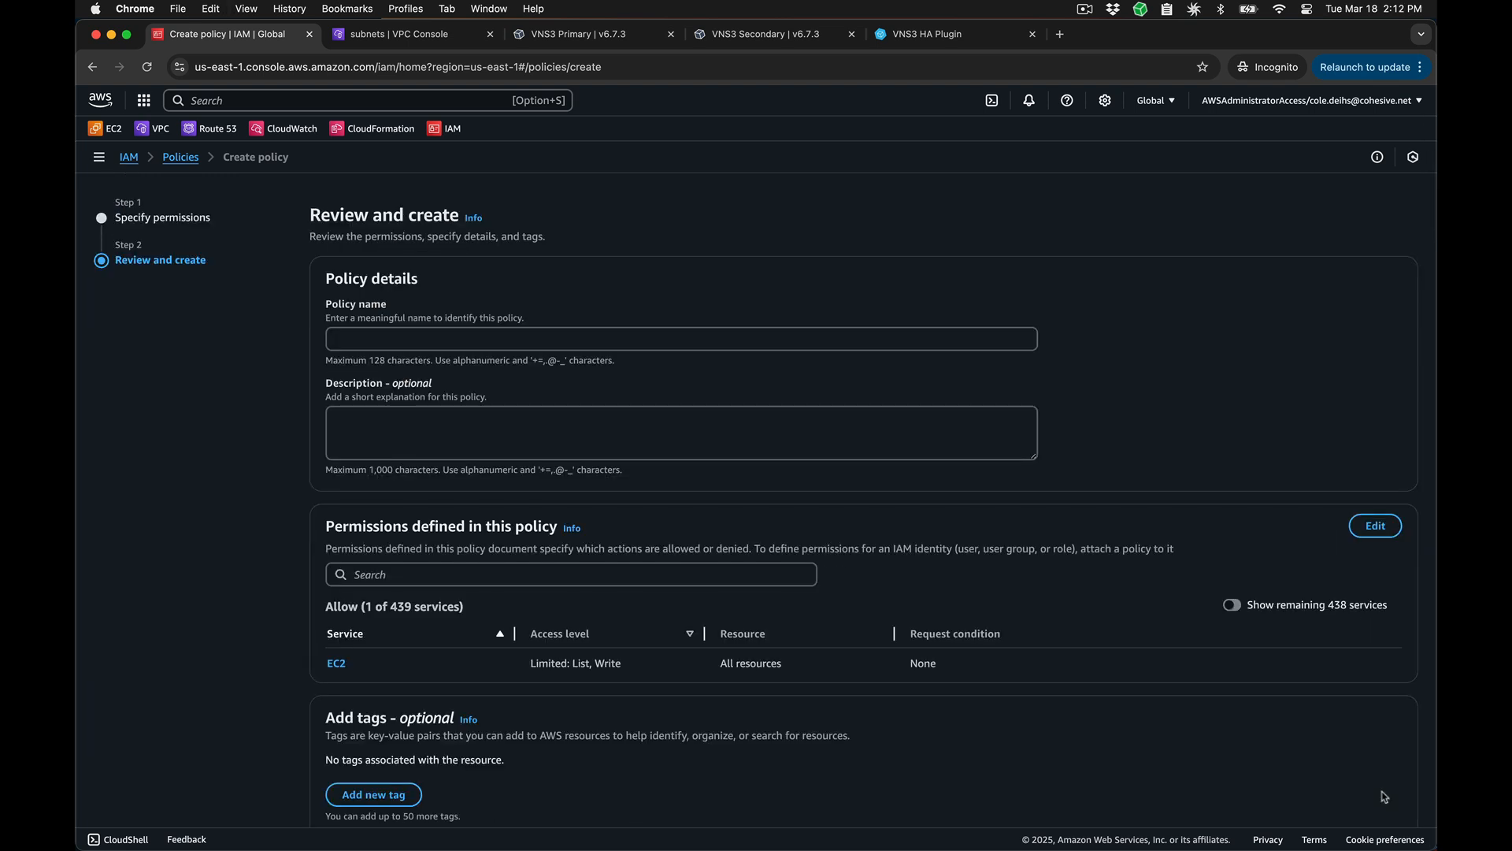
# Step: Name the policy HA_plugin_policy and create it
pyautogui.click(864, 345)
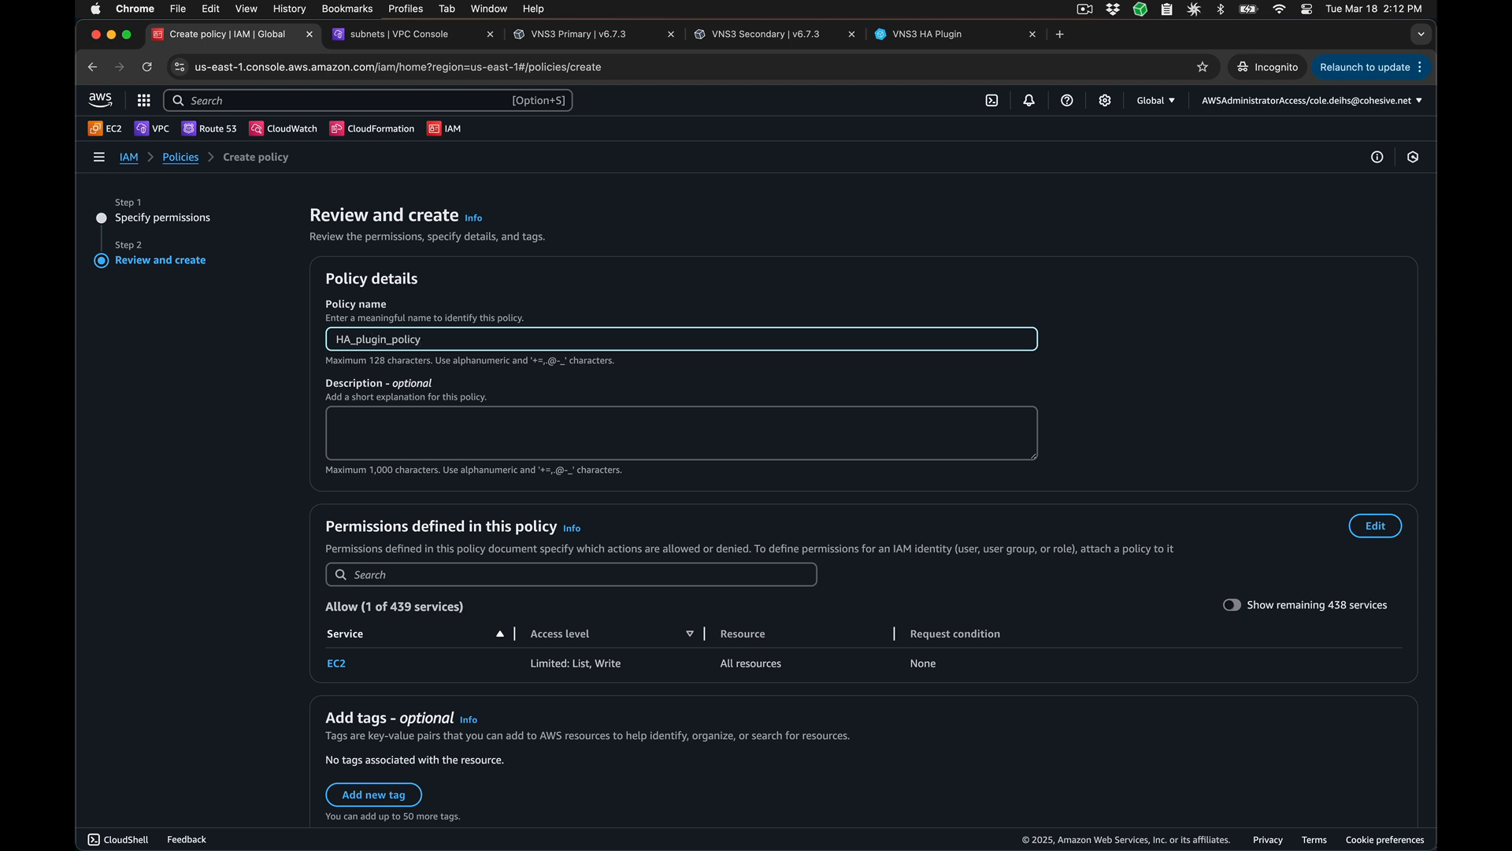
pyautogui.scroll(-2, 1389, 788)
pyautogui.click(1388, 790)
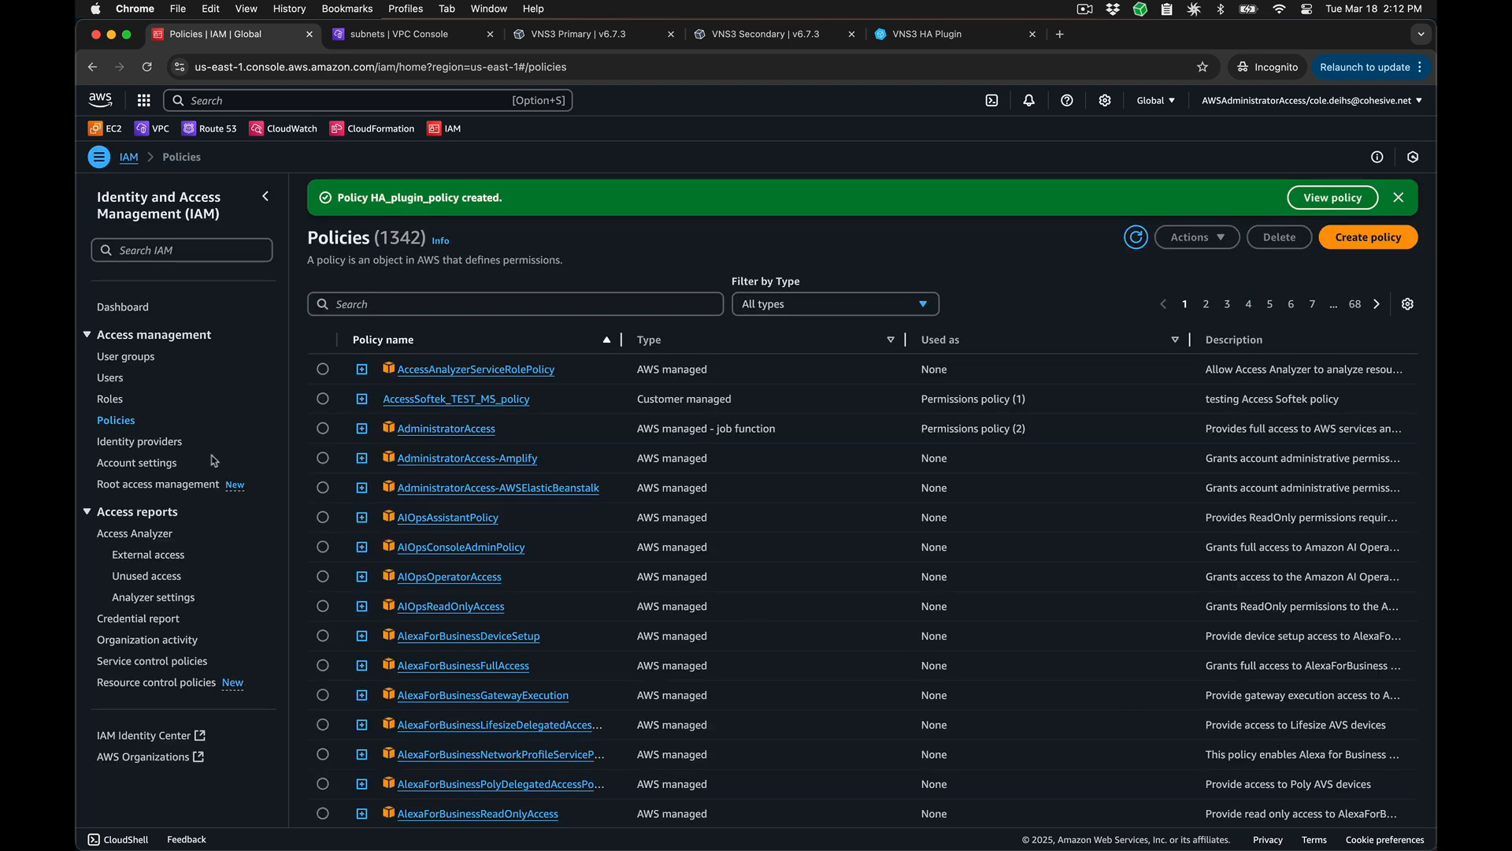
# Step: Start a new IAM role with AWS service as the trusted entity type and EC2 as the use case
pyautogui.click(112, 400)
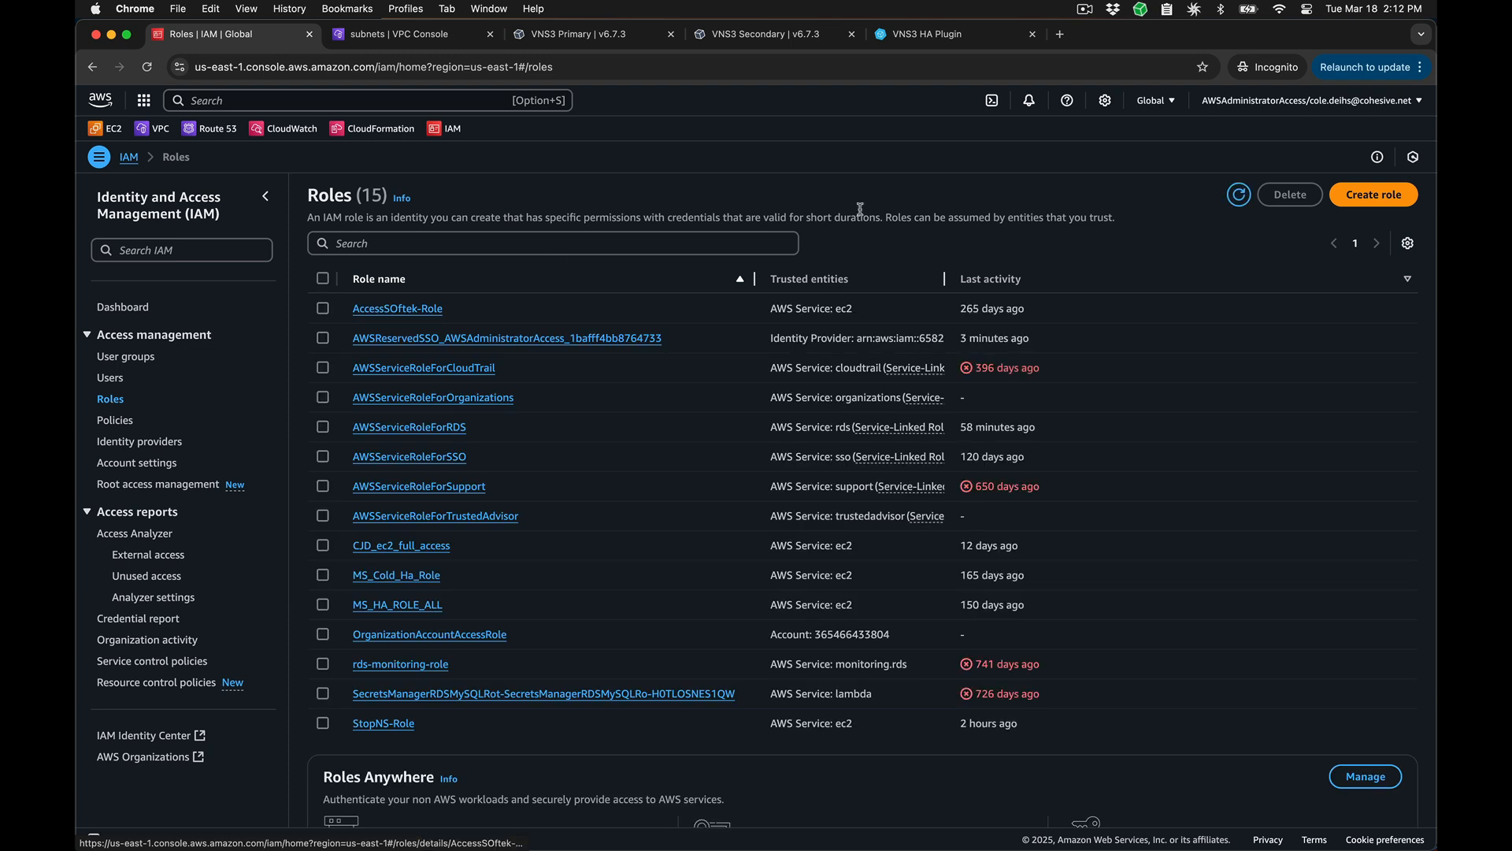
pyautogui.click(1373, 194)
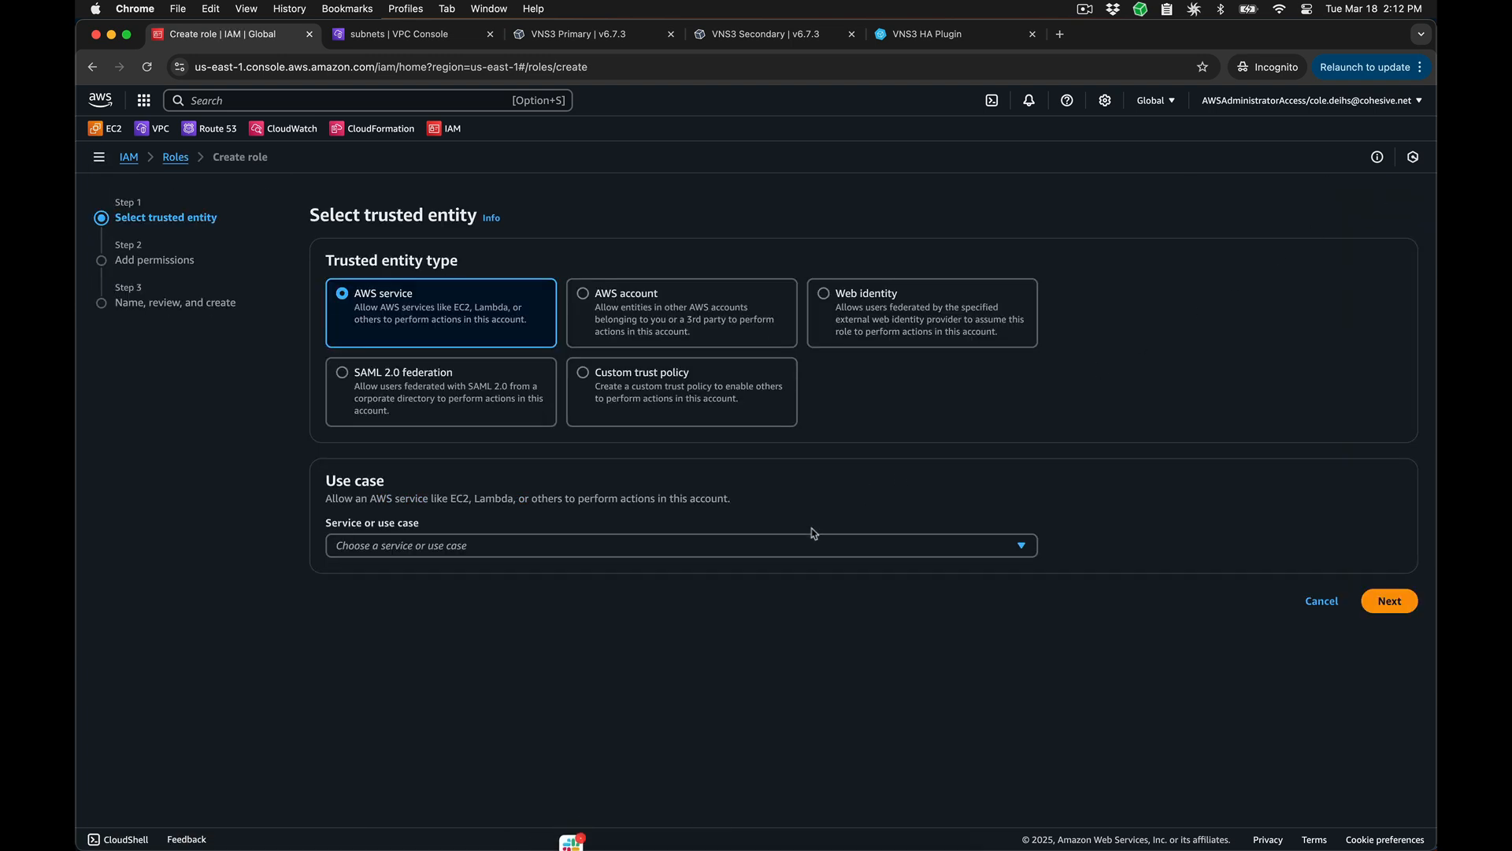
pyautogui.click(812, 545)
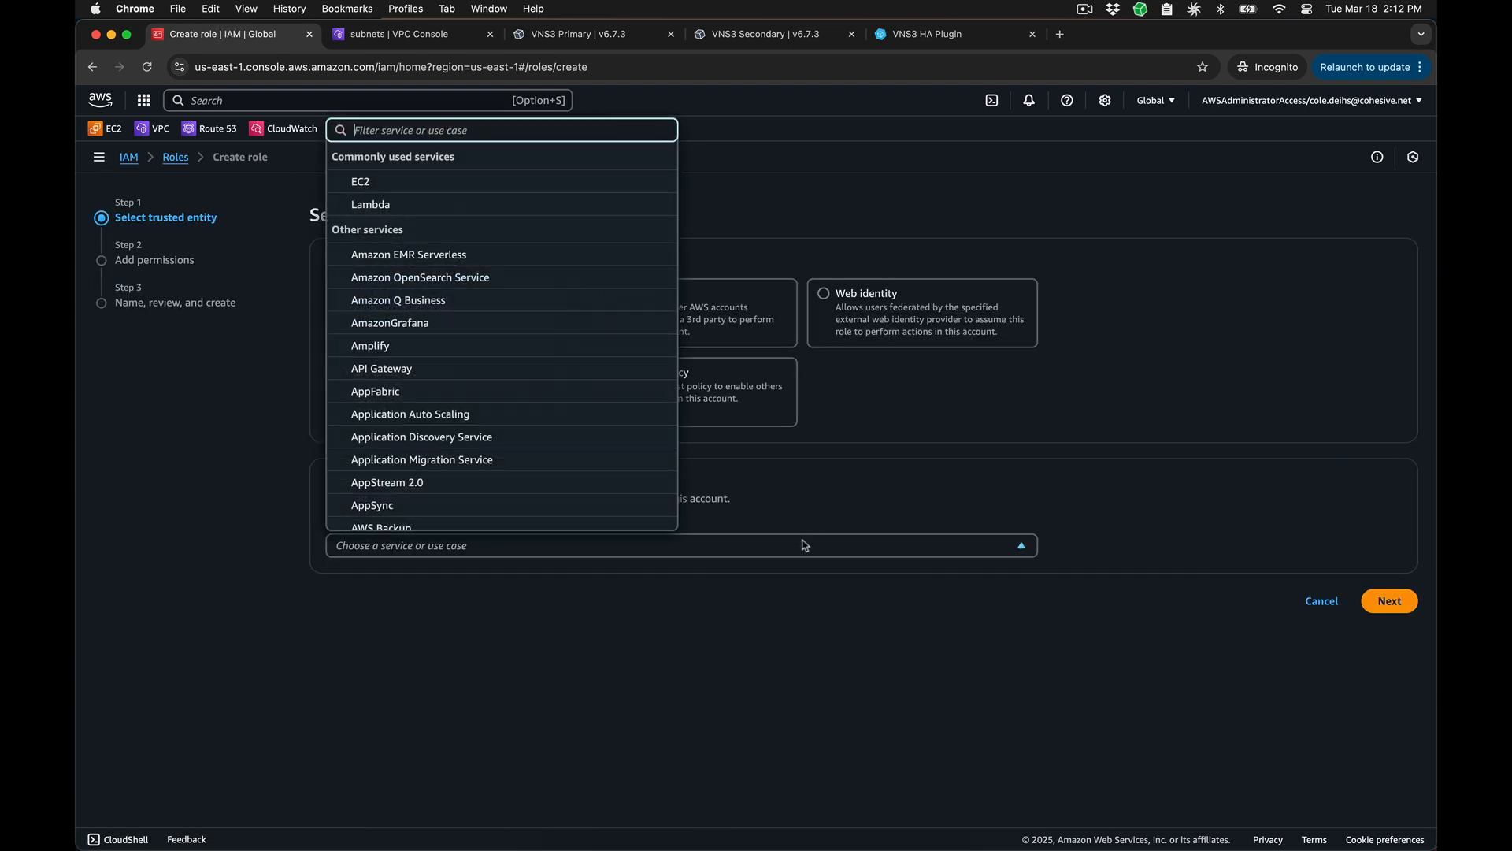
pyautogui.click(400, 183)
pyautogui.scroll(-3, 417, 197)
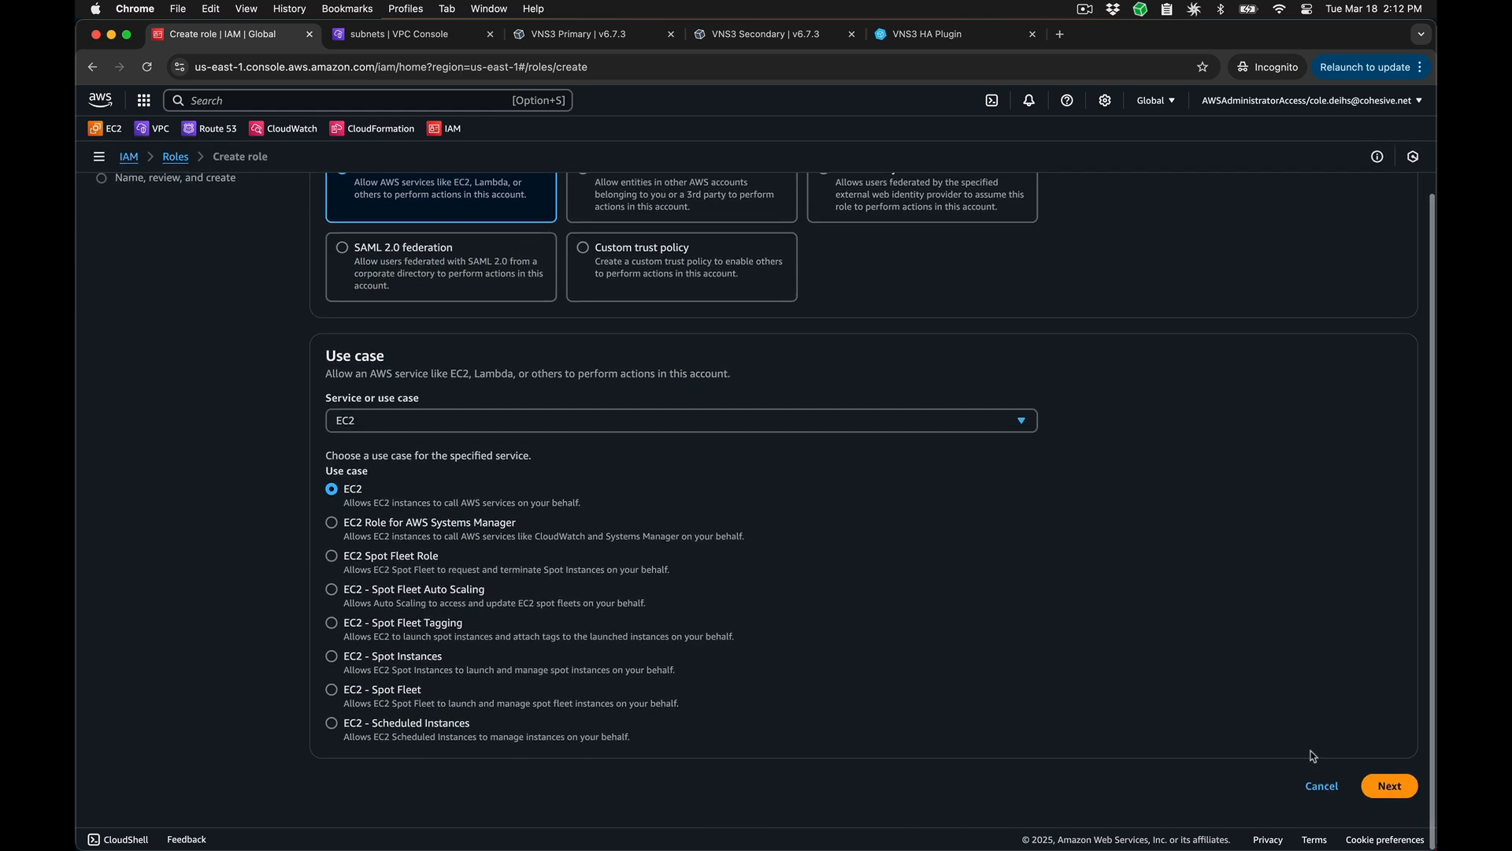
pyautogui.click(1390, 785)
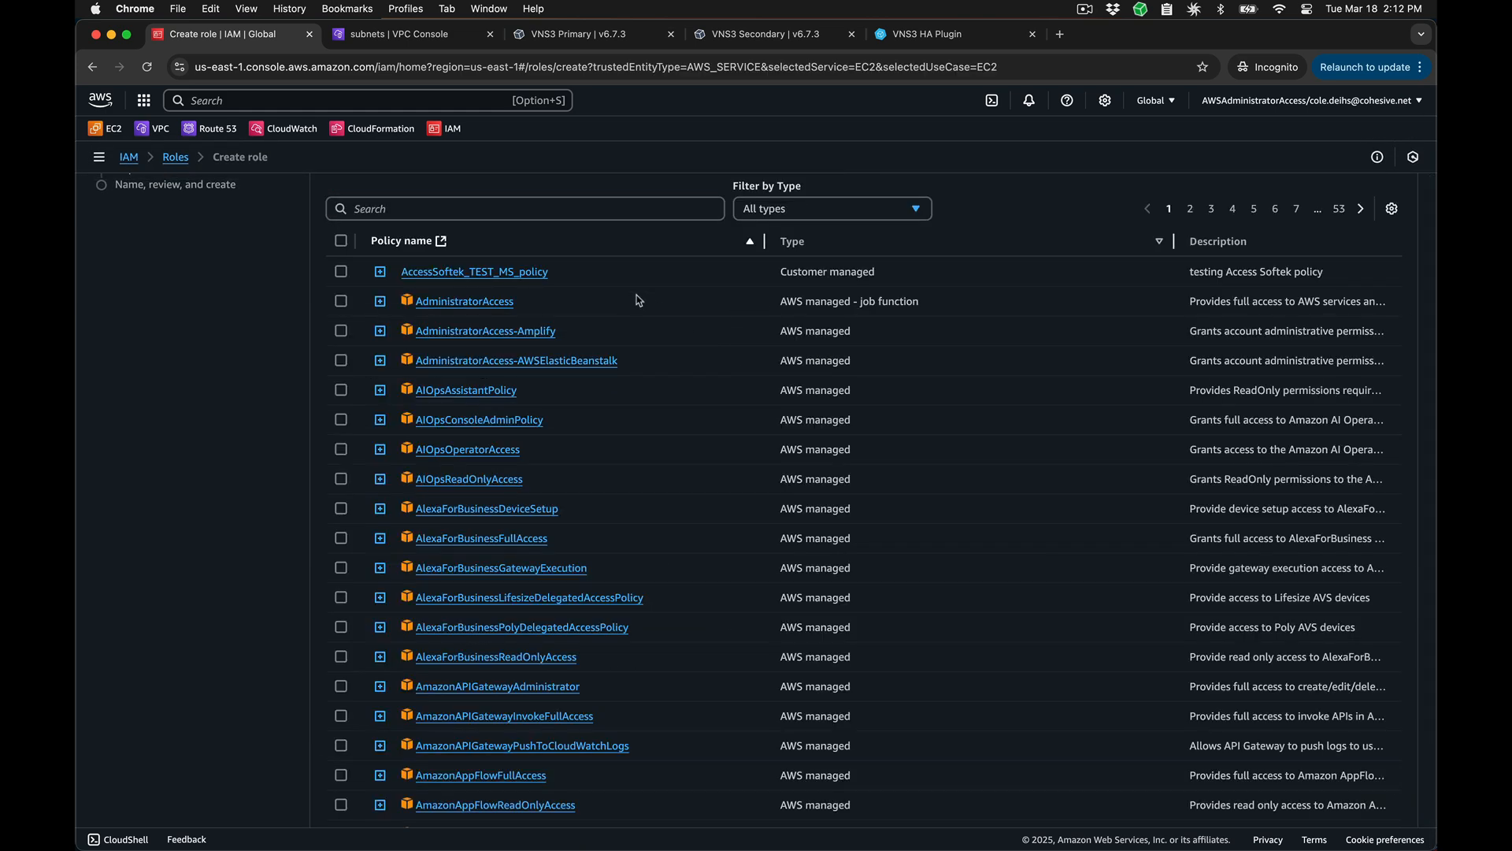
# Step: Find HA_plugin_policy among the permissions policies and attach it to the new role
pyautogui.click(516, 208)
pyautogui.write('HA_p')
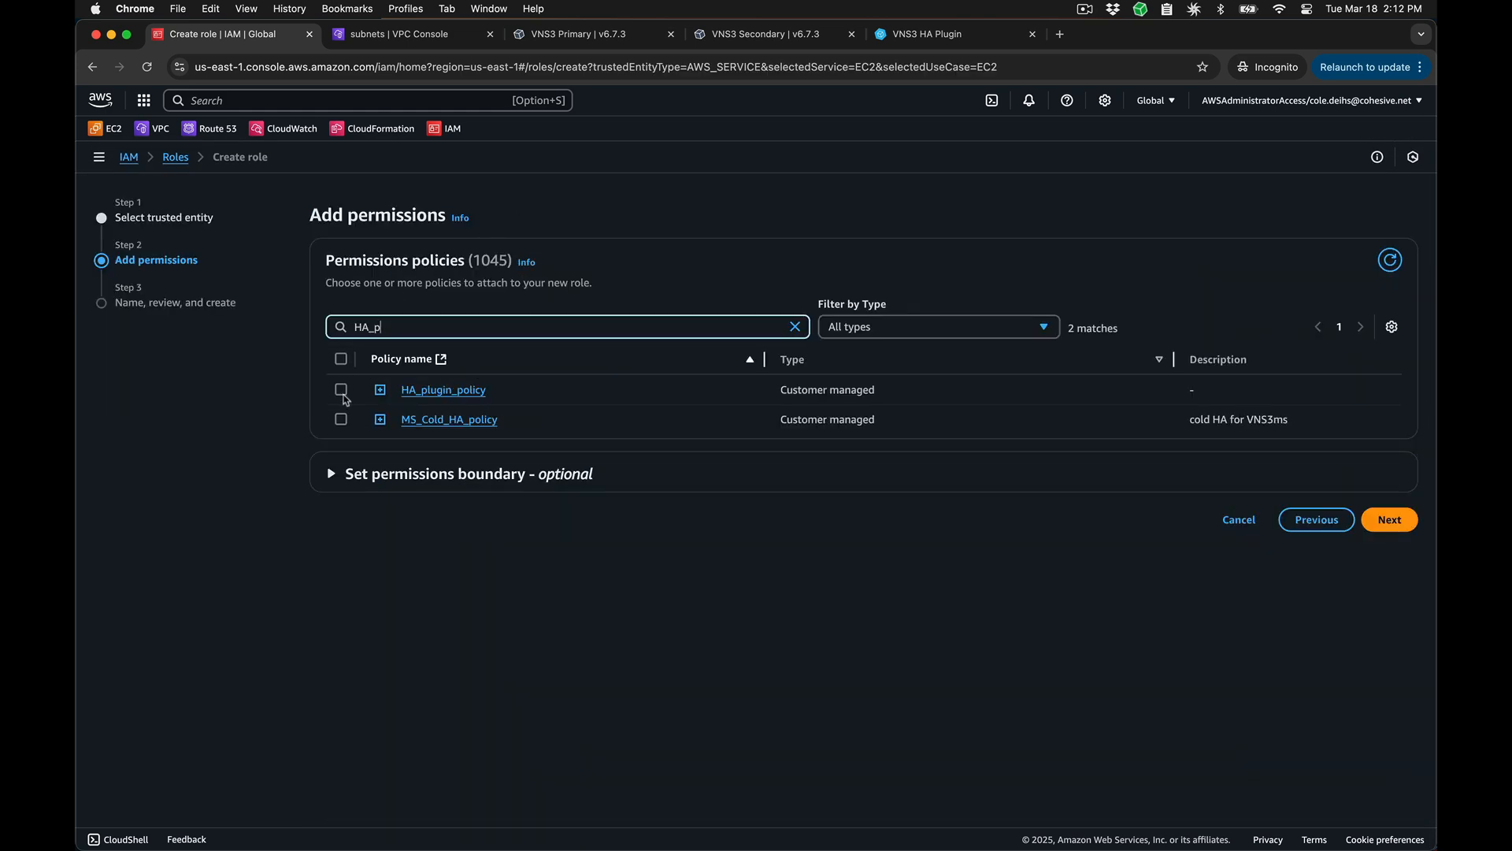
pyautogui.click(341, 392)
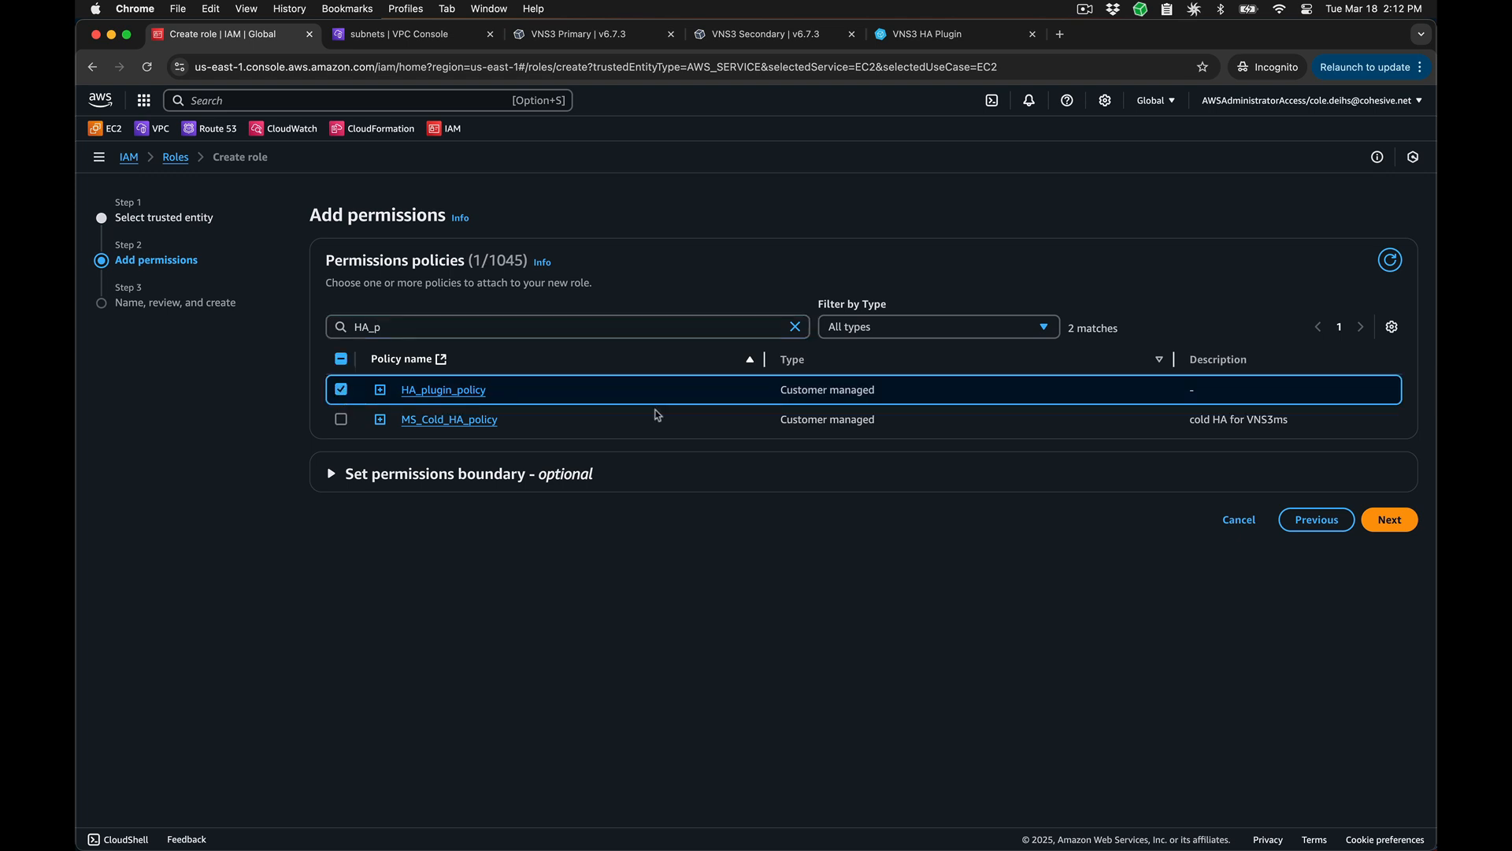
pyautogui.click(1384, 517)
# Step: Name the role HA_plugin_role and create it
pyautogui.write('HA_plugin_role')
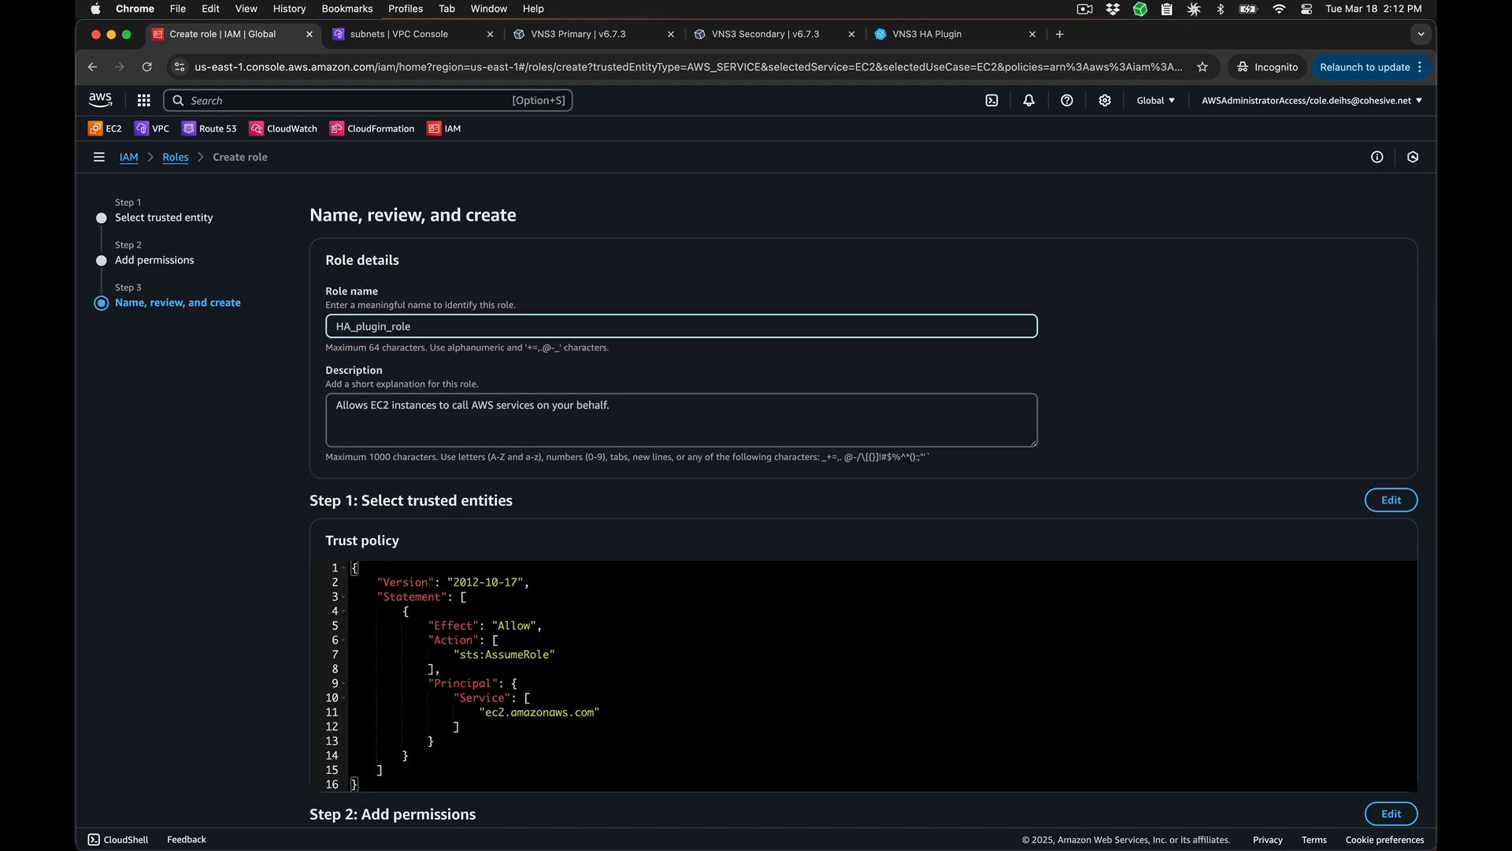
pyautogui.scroll(-5, 867, 504)
pyautogui.click(1375, 786)
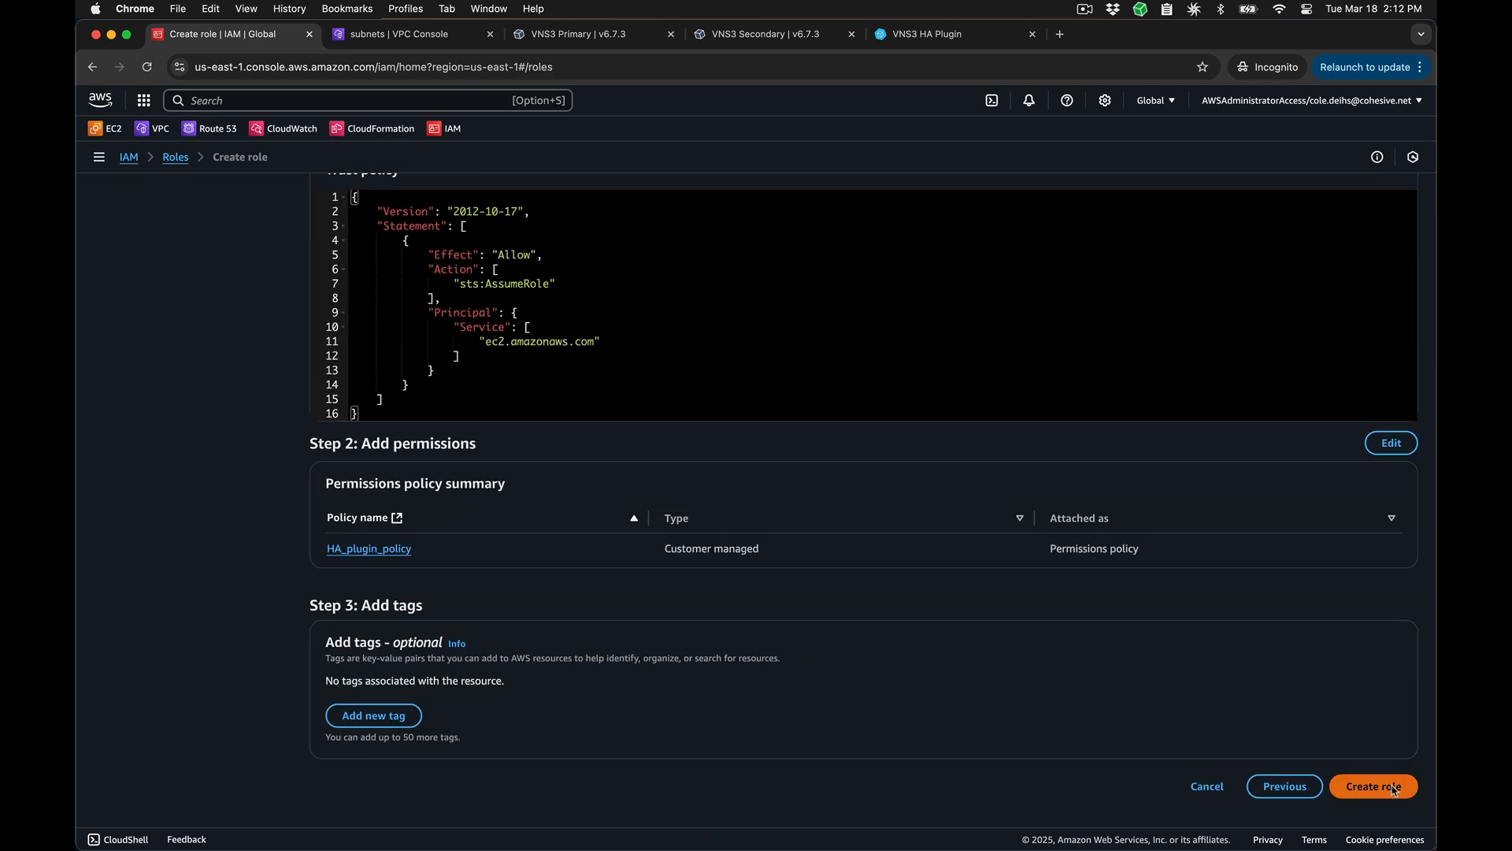
# Step: Attach the IAM role HA_plugin_role to the running EC2 instance VNS3 673 Primary
pyautogui.click(106, 128)
pyautogui.click(338, 307)
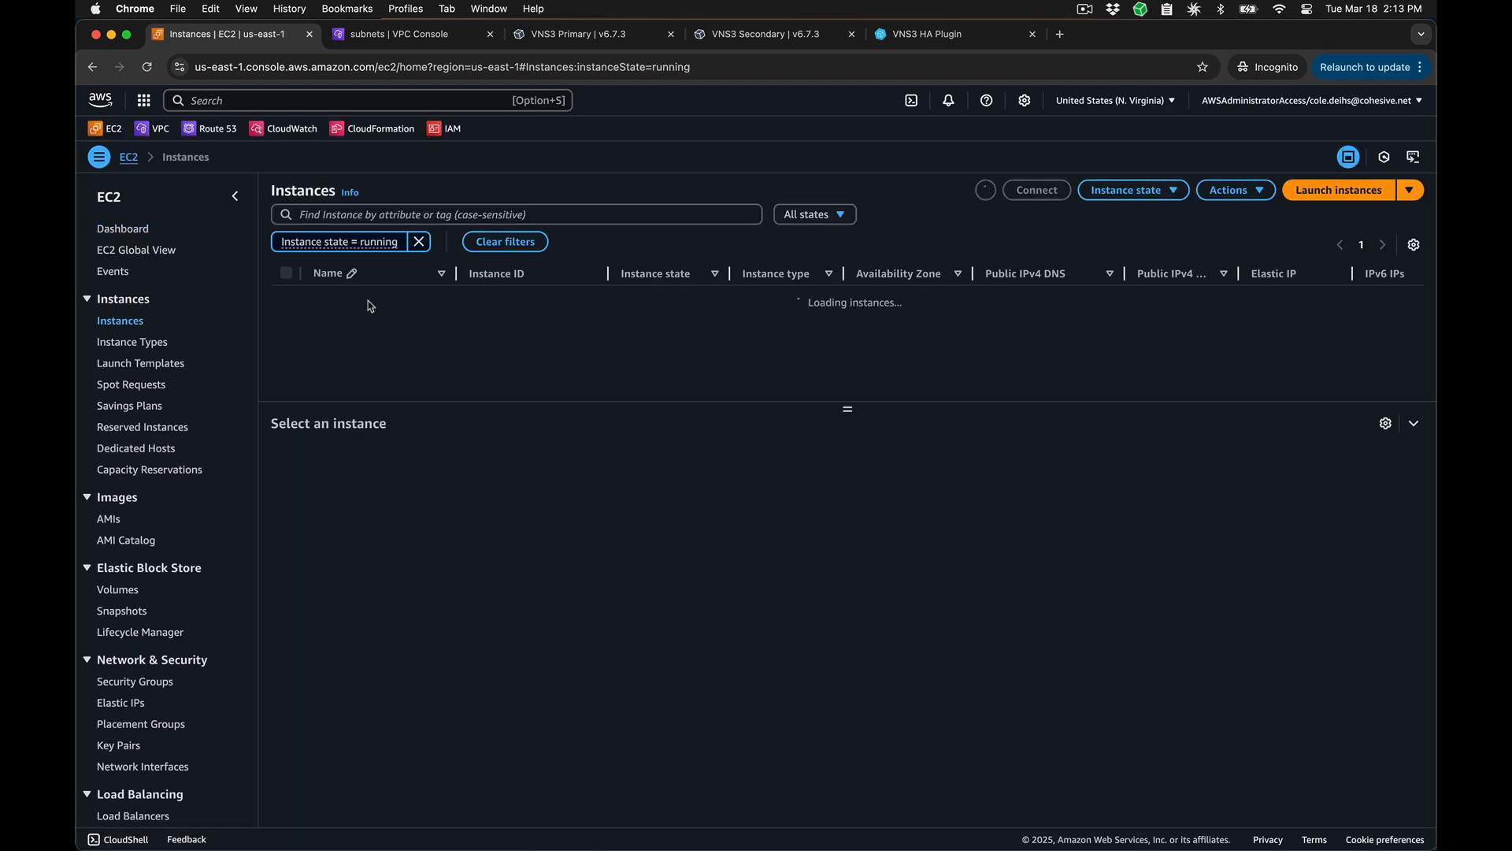
pyautogui.click(288, 302)
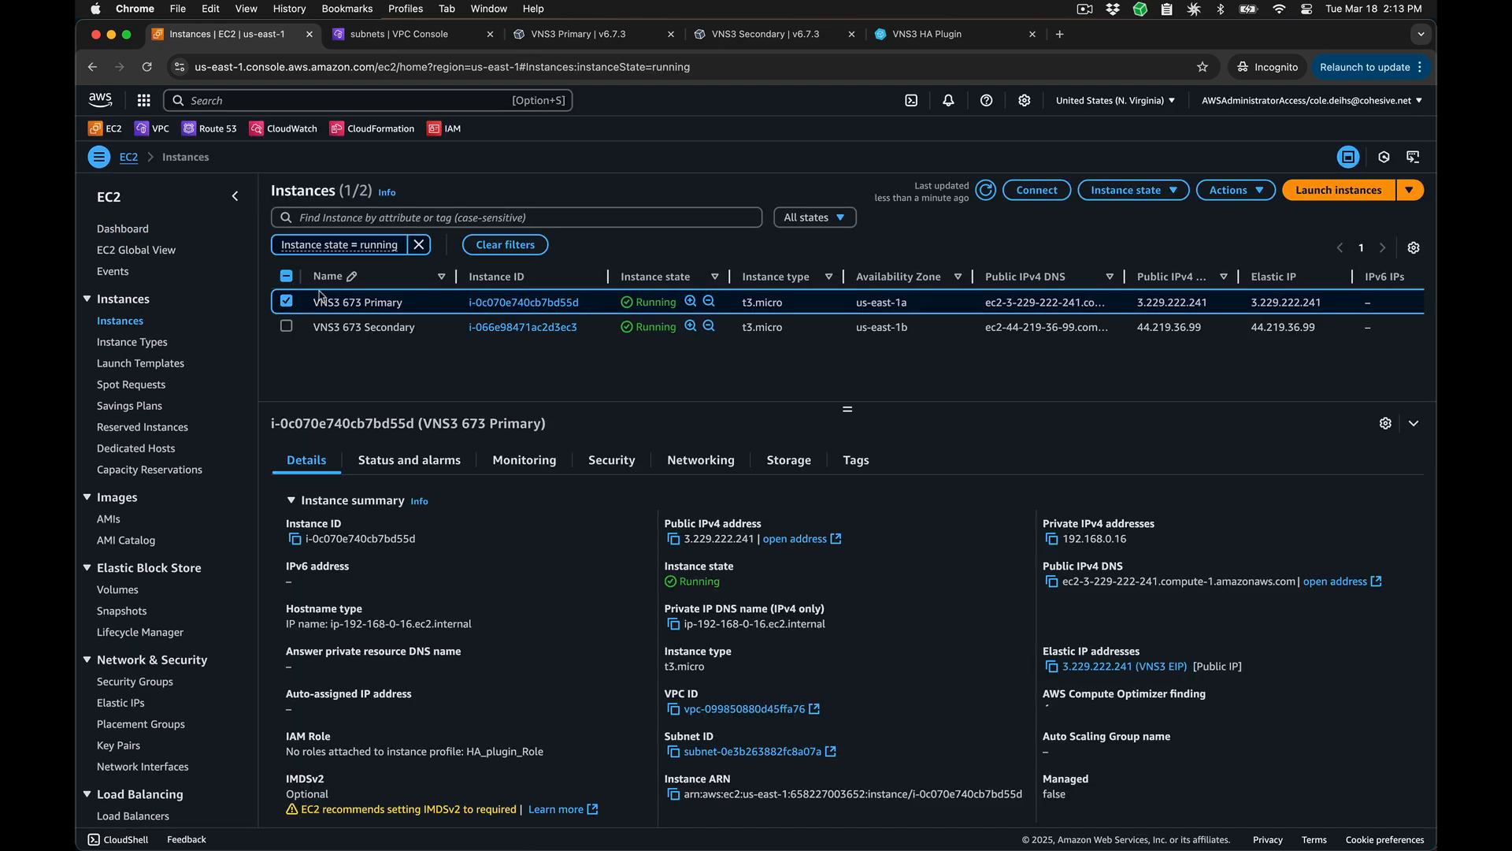
pyautogui.click(1229, 189)
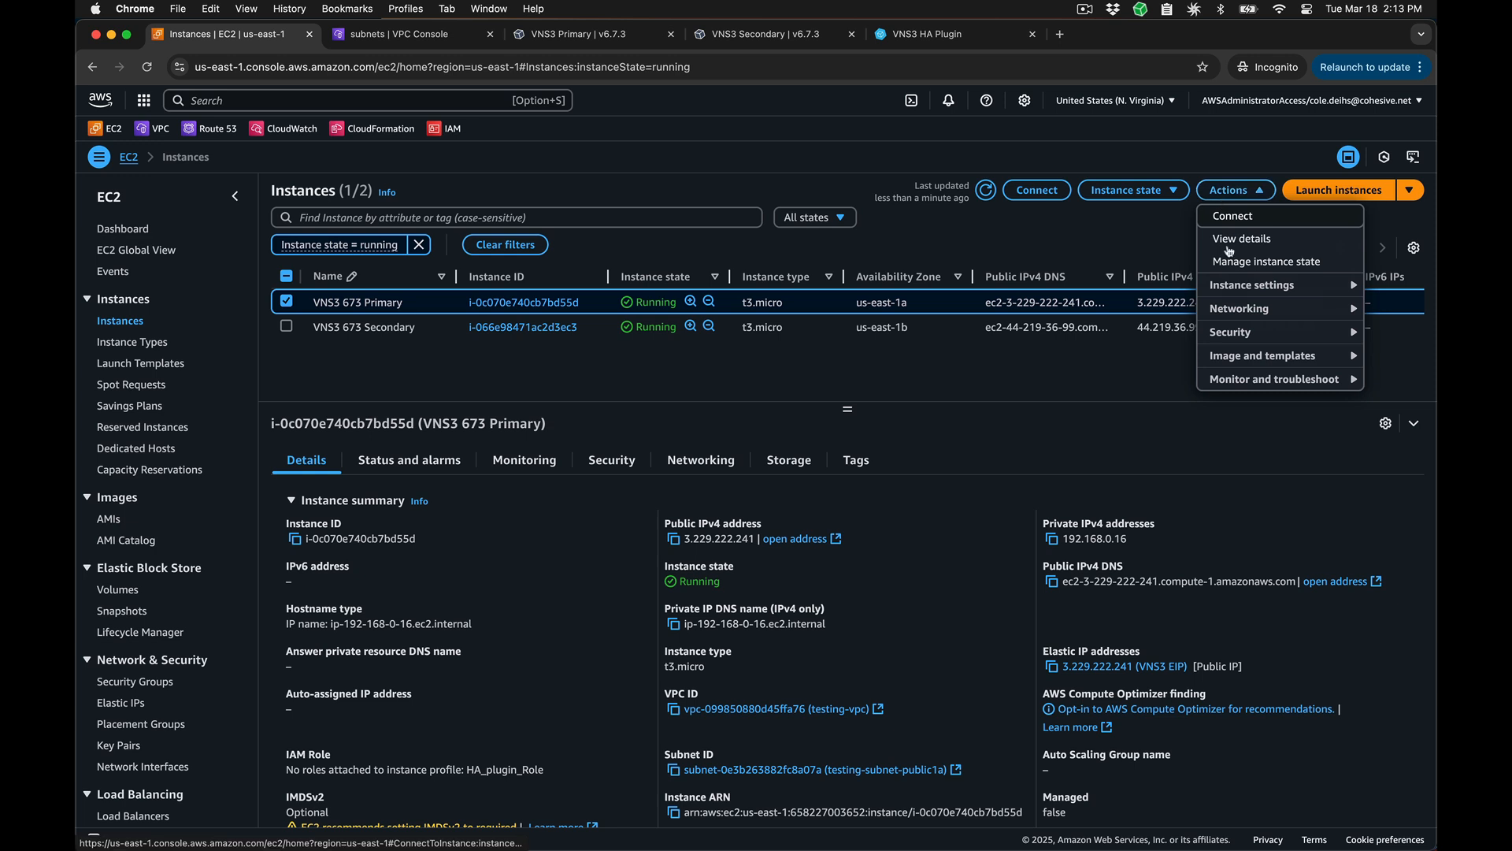
pyautogui.moveTo(1228, 331)
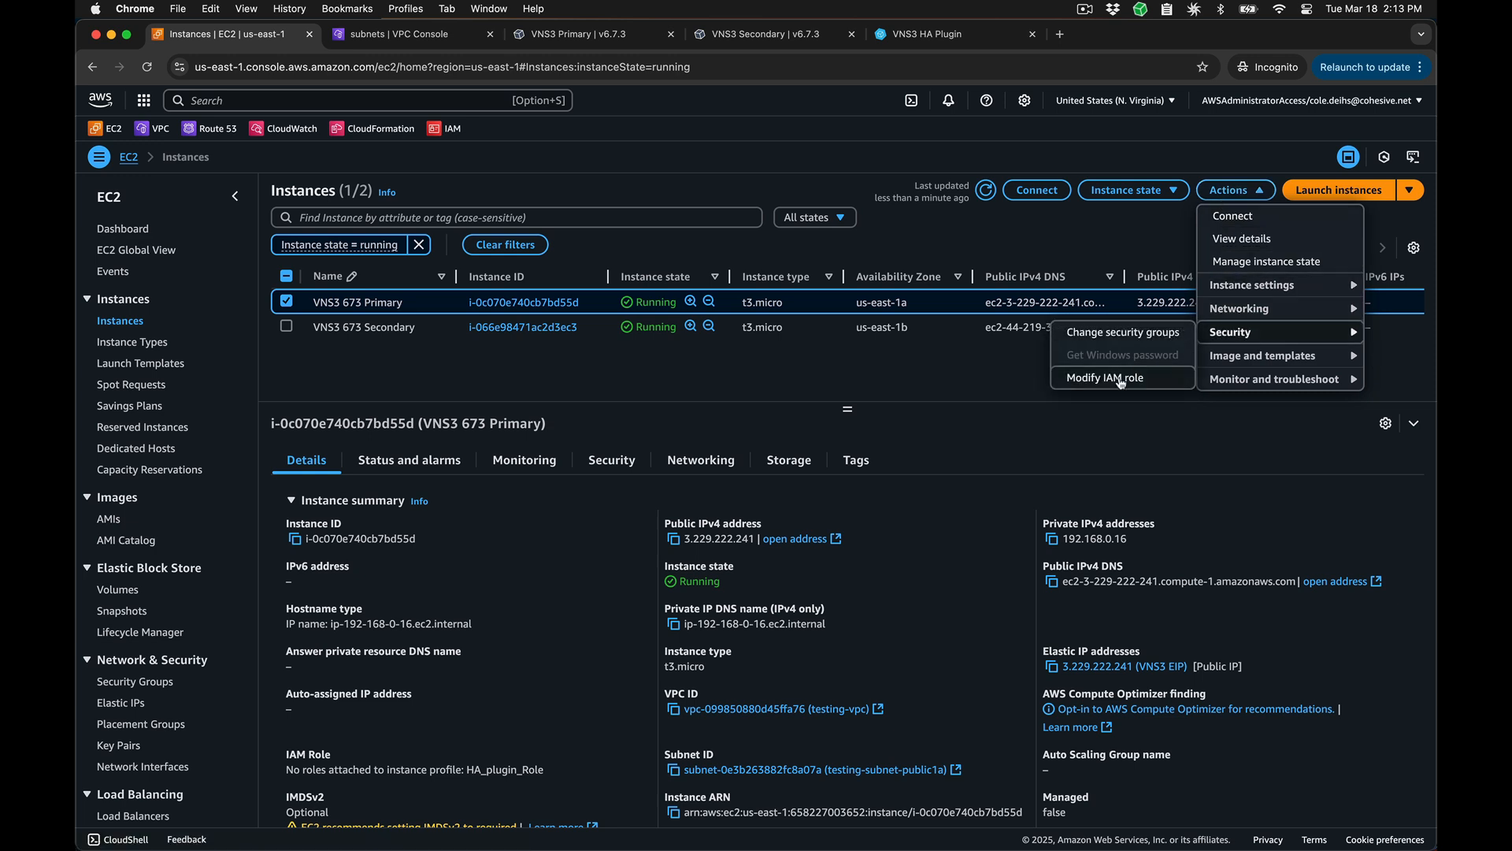
pyautogui.click(1119, 378)
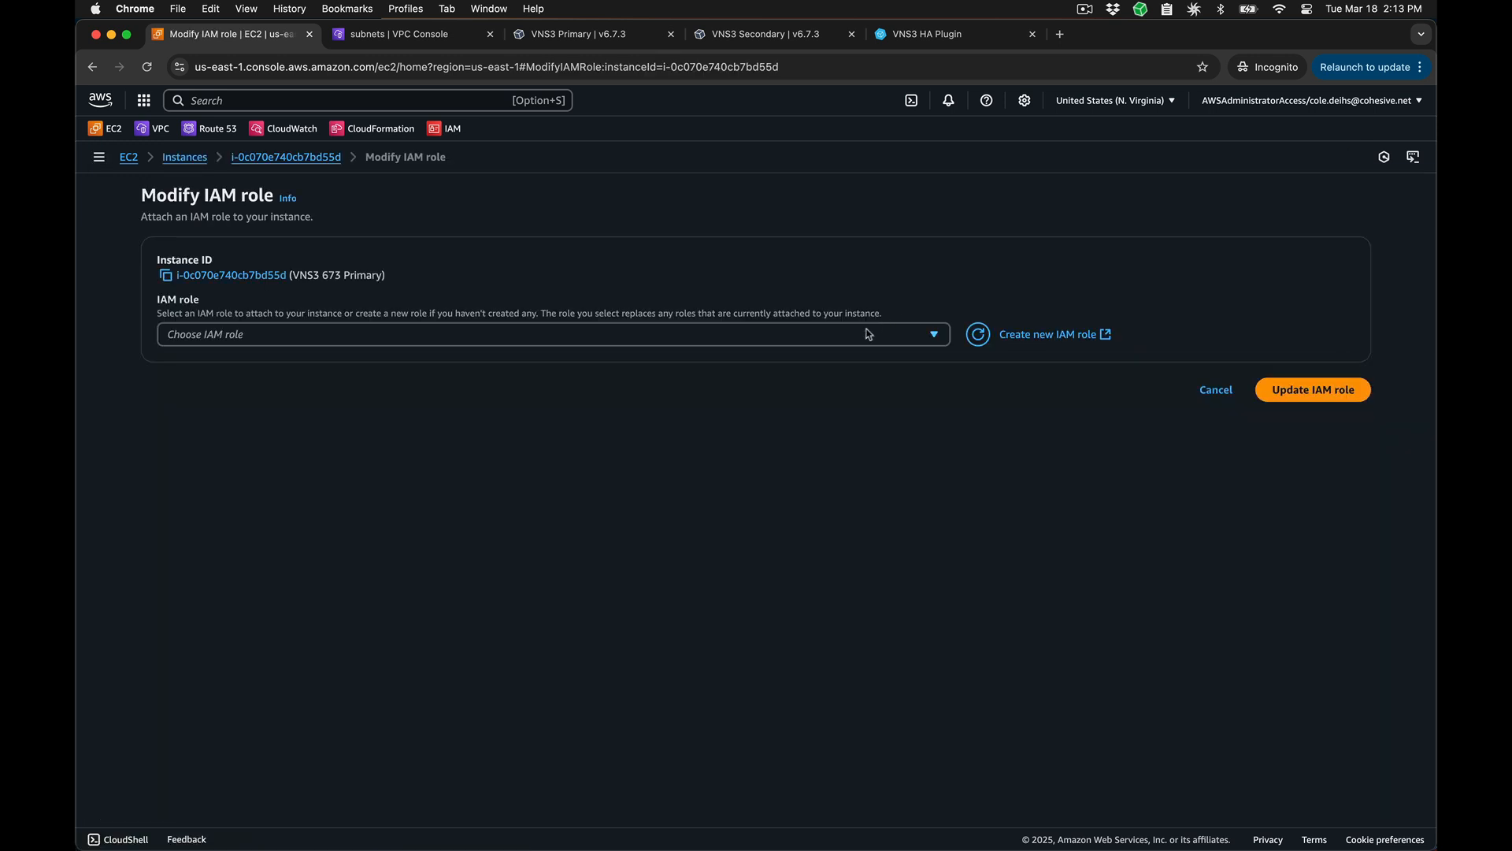
pyautogui.click(868, 334)
pyautogui.write('ha')
pyautogui.click(725, 387)
pyautogui.click(1339, 391)
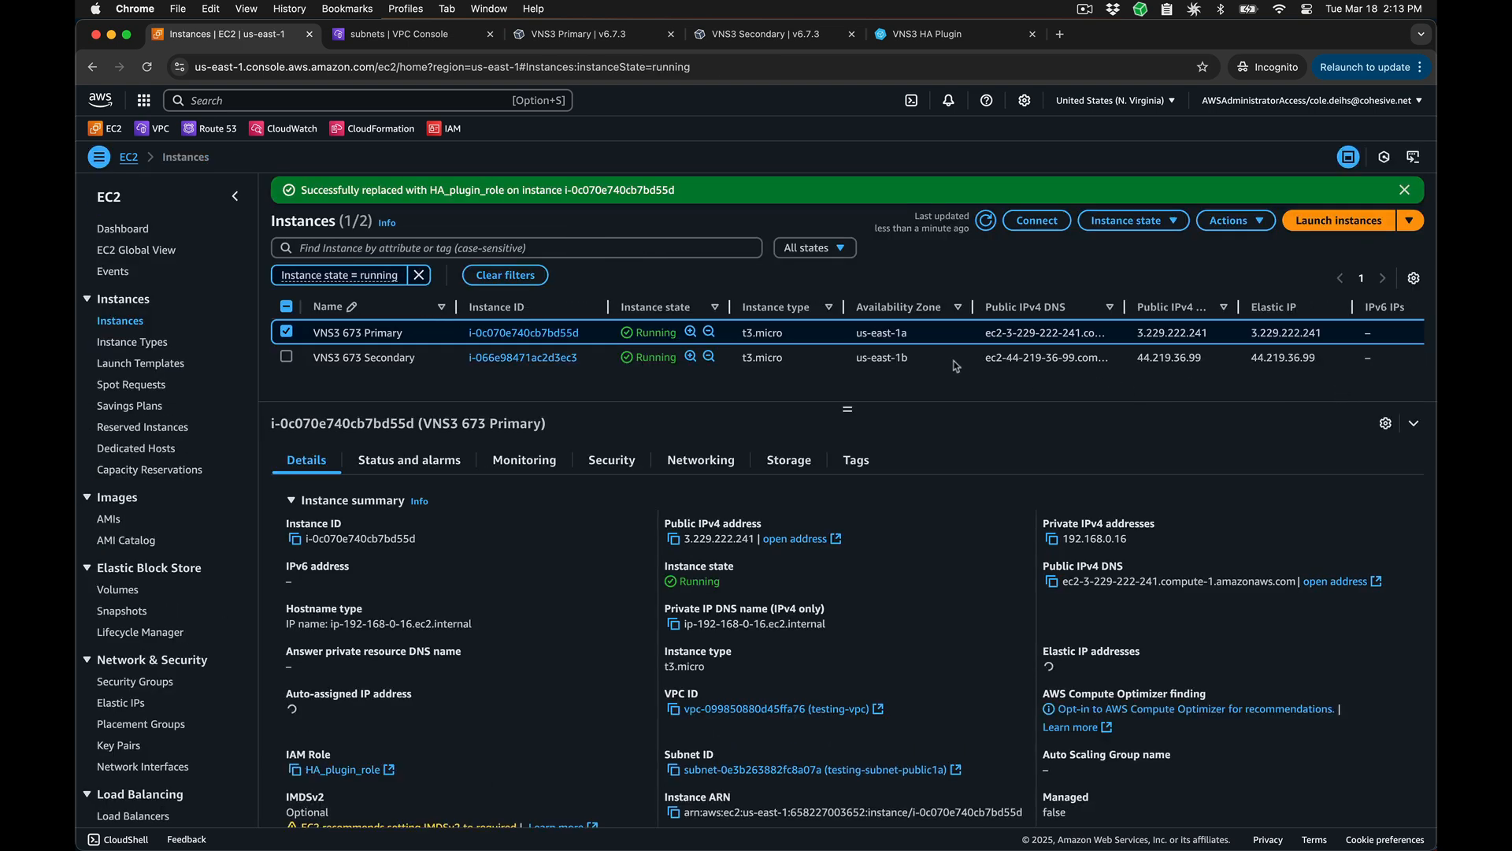
# Step: Attach the IAM role HA_plugin_role to the VNS3 673 Secondary instance
pyautogui.click(286, 357)
pyautogui.click(1231, 220)
pyautogui.click(1238, 363)
pyautogui.click(1110, 407)
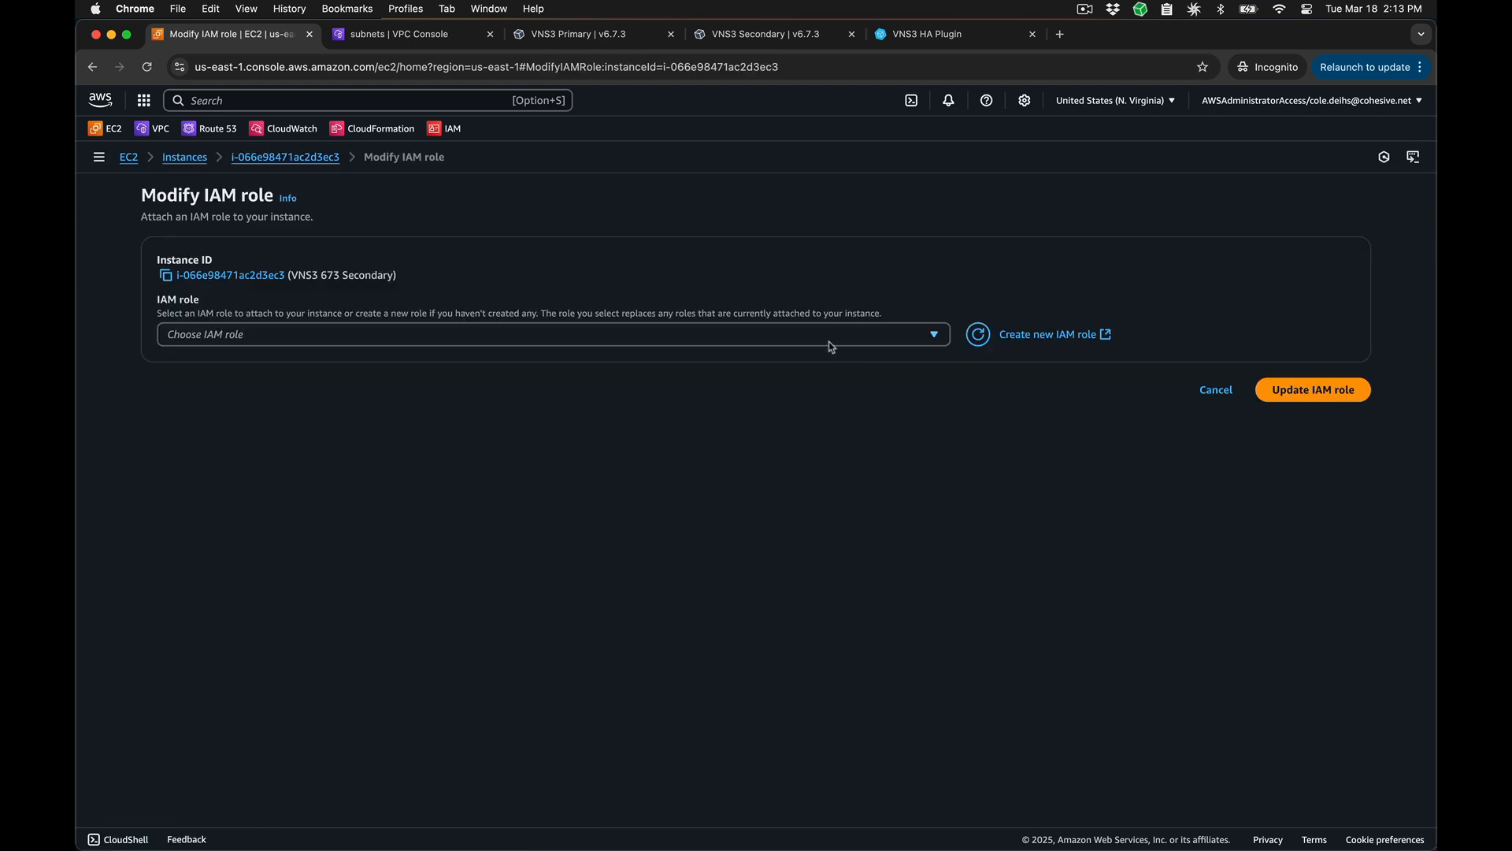
pyautogui.click(827, 337)
pyautogui.write('ha')
pyautogui.click(775, 391)
pyautogui.click(1292, 389)
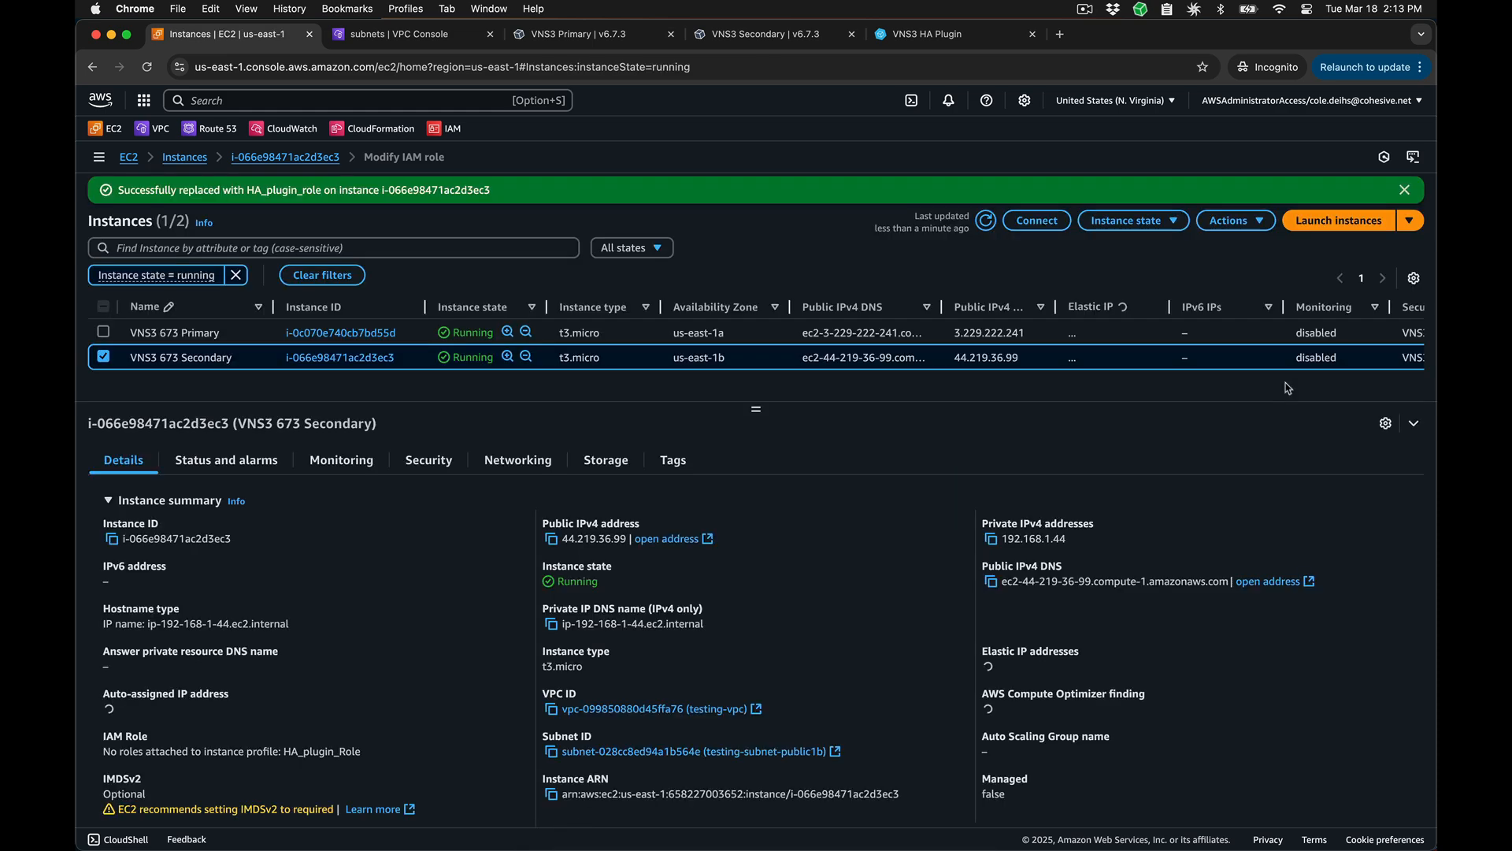
# Step: Switch to VNS3 Primary and start a VNS3 High Availability plugin instance named "ha plugin primary" with an auto-assigned IP address
pyautogui.click(597, 43)
pyautogui.scroll(12, 516, 144)
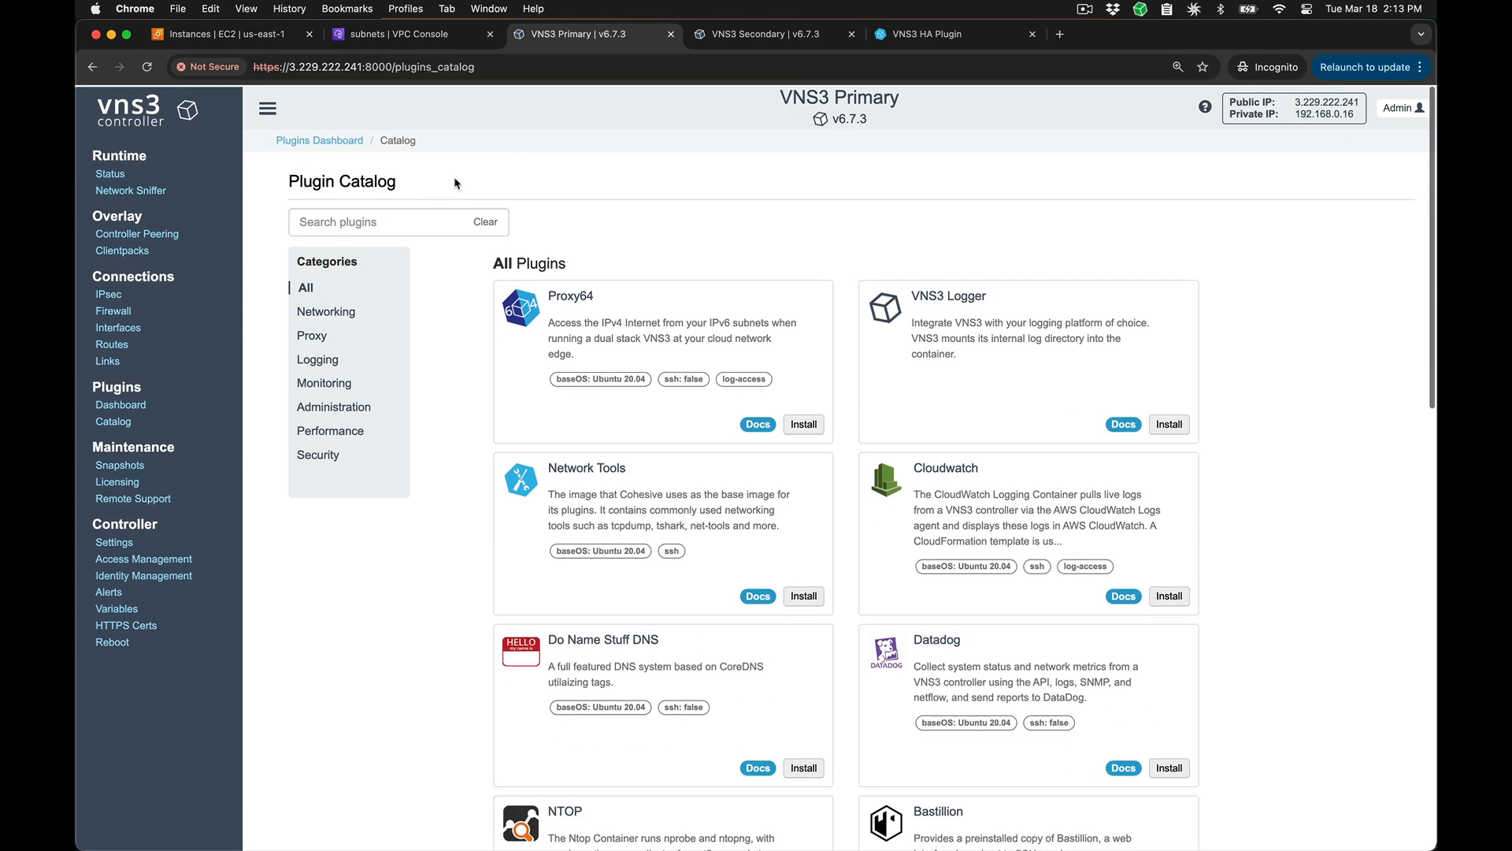
pyautogui.click(125, 407)
pyautogui.click(1065, 347)
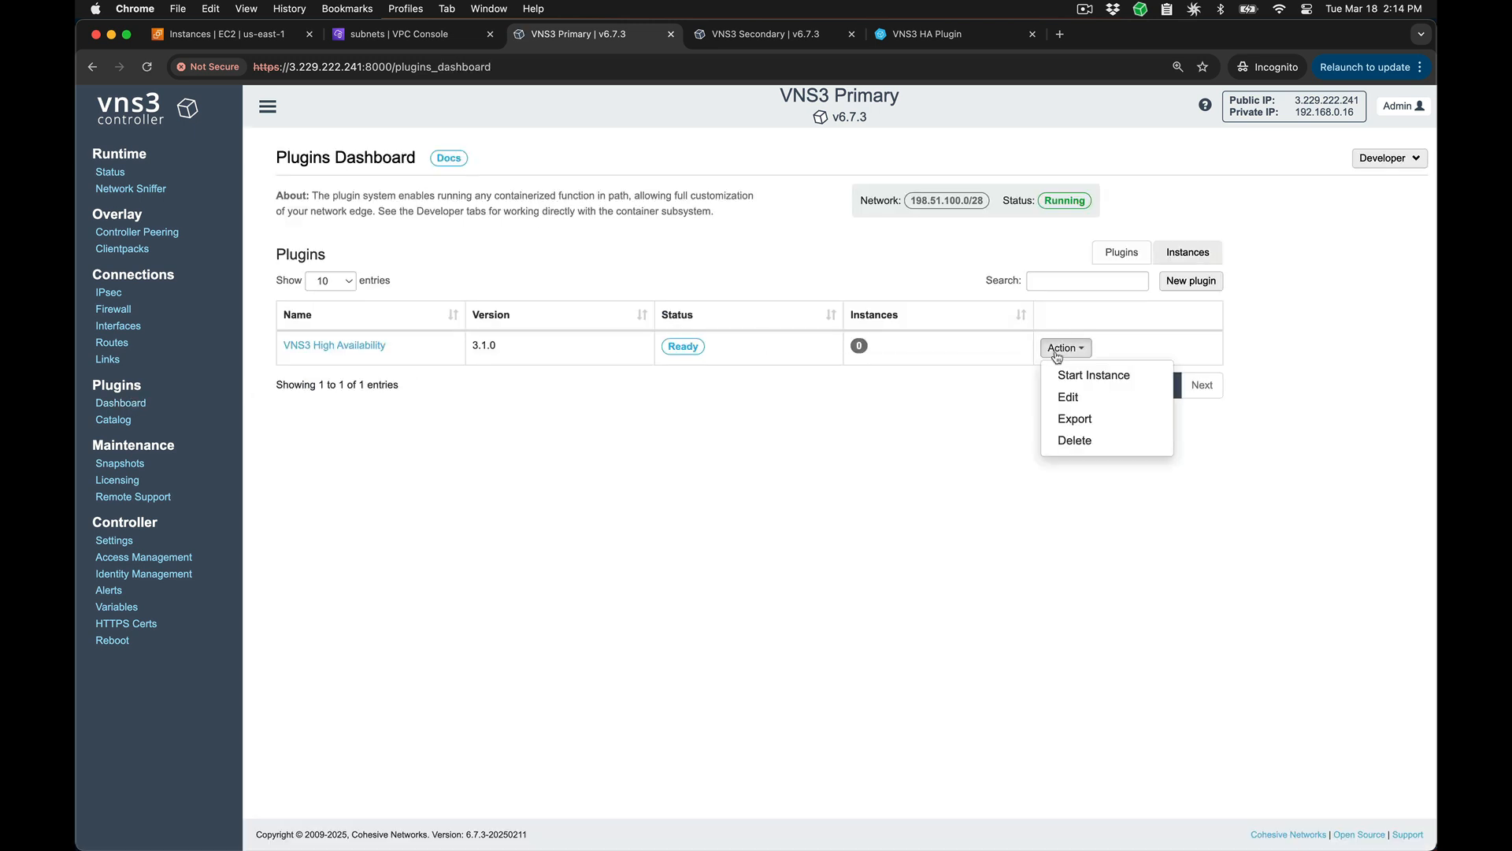
pyautogui.click(1079, 419)
pyautogui.click(818, 204)
pyautogui.write('ha plugin pri')
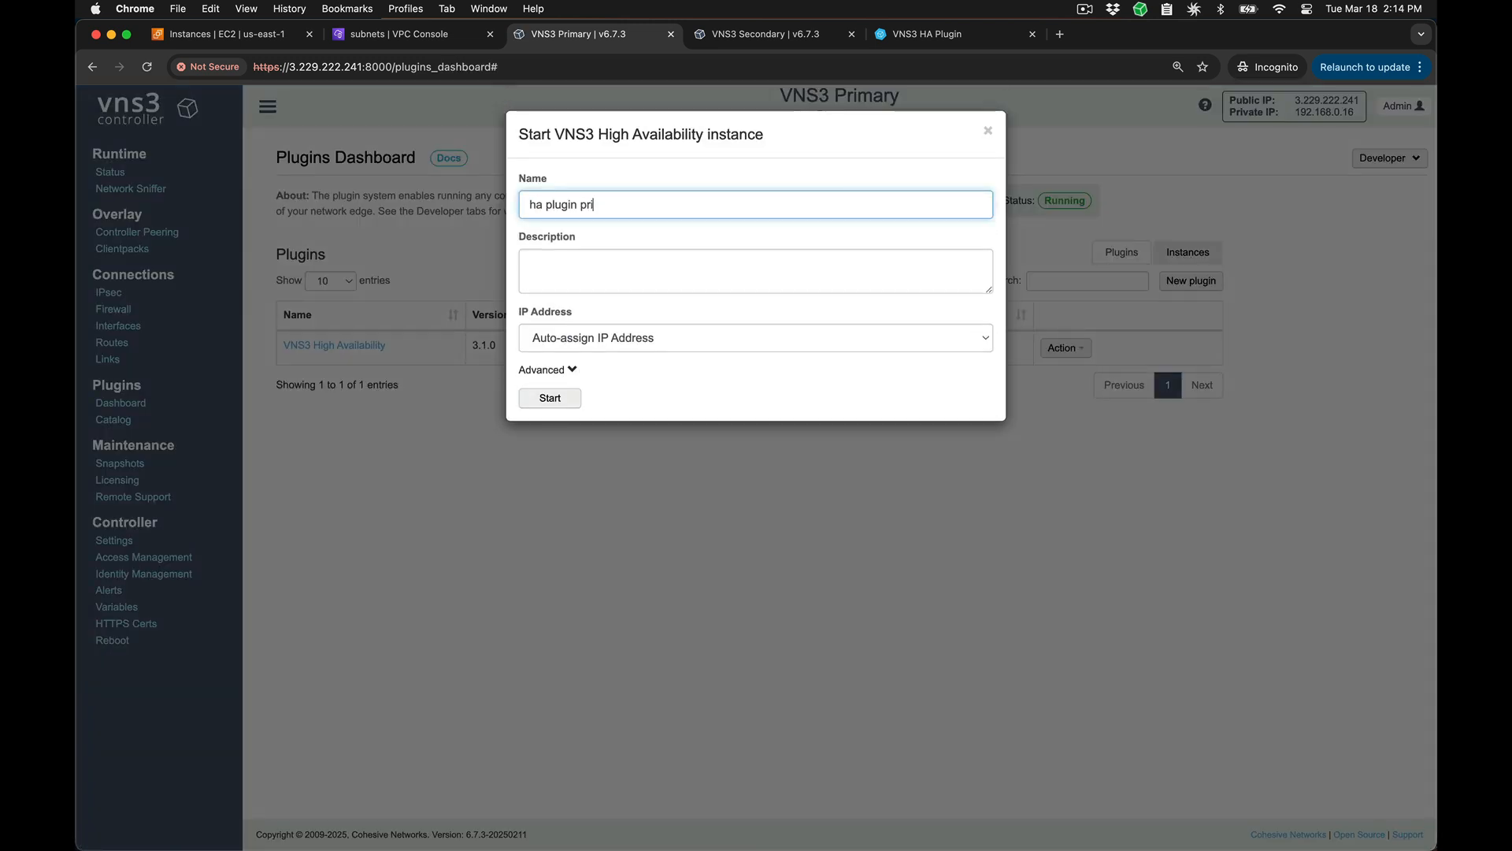
pyautogui.write('mary')
pyautogui.click(550, 398)
pyautogui.click(988, 132)
# Step: Check the IP address assigned to the new plugin instance on VNS3 Primary
pyautogui.click(1173, 252)
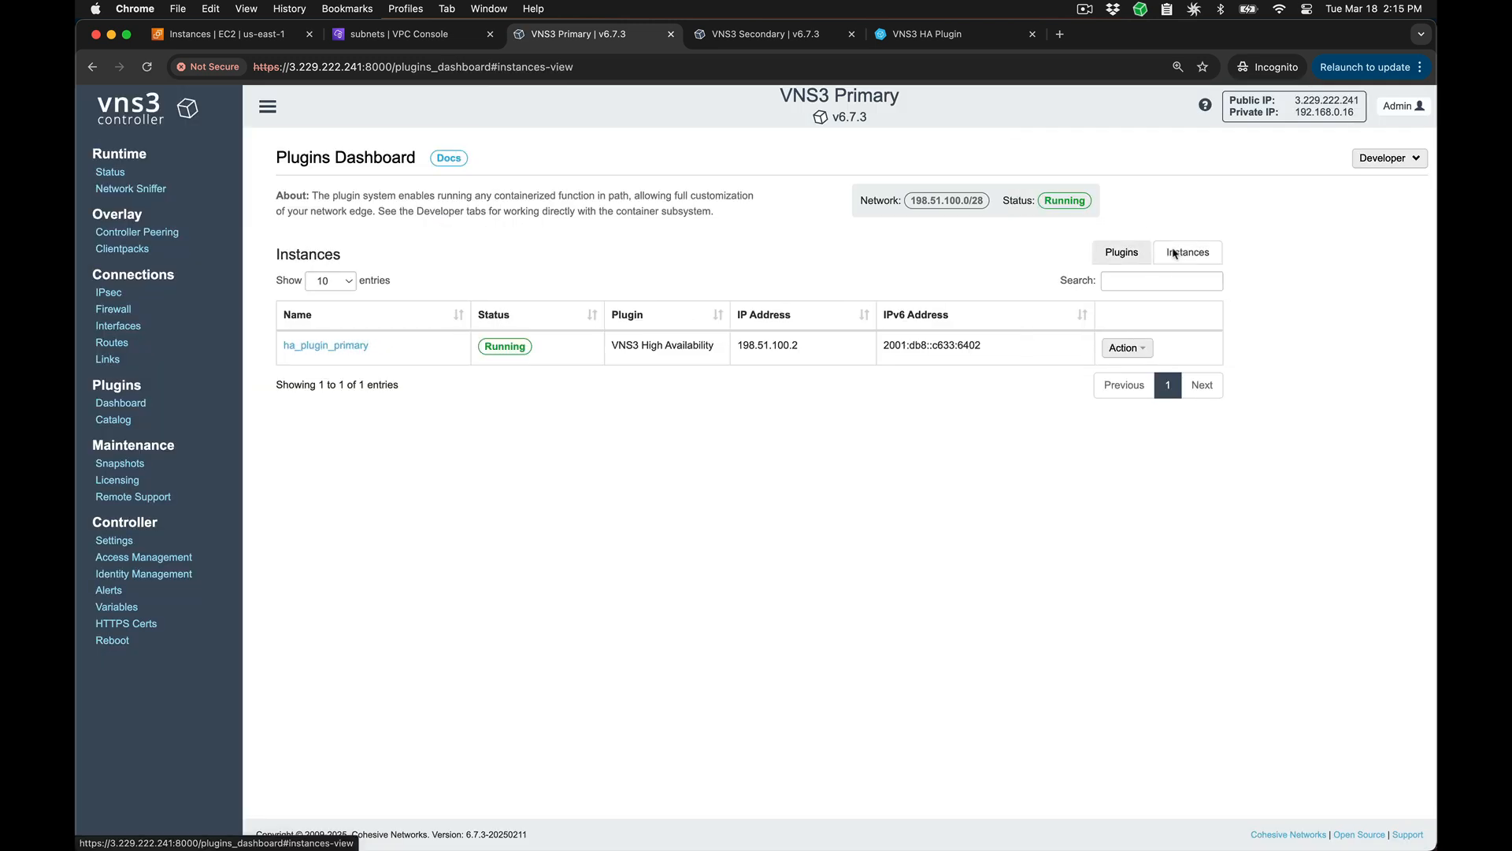
pyautogui.doubleClick(769, 345)
pyautogui.rightClick(771, 345)
pyautogui.click(787, 375)
pyautogui.click(789, 376)
# Step: Copy the five plugin firewall rules, from POSTROUTING to OUTPUT, from the HA plugin documentation
pyautogui.click(923, 34)
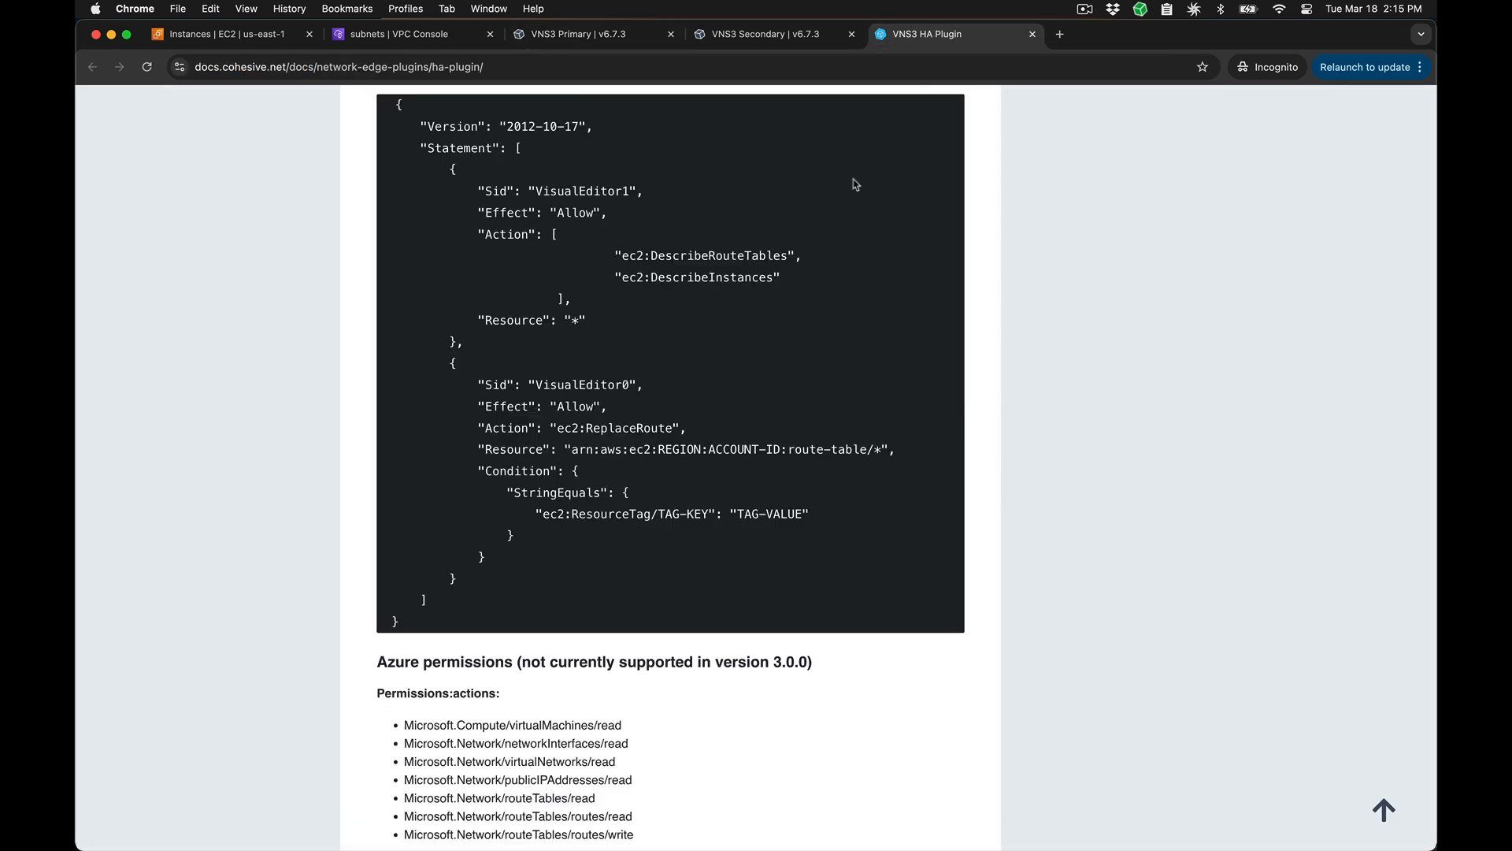
pyautogui.scroll(-12, 856, 184)
pyautogui.moveTo(721, 270); pyautogui.dragTo(361, 181)
pyautogui.rightClick(425, 194)
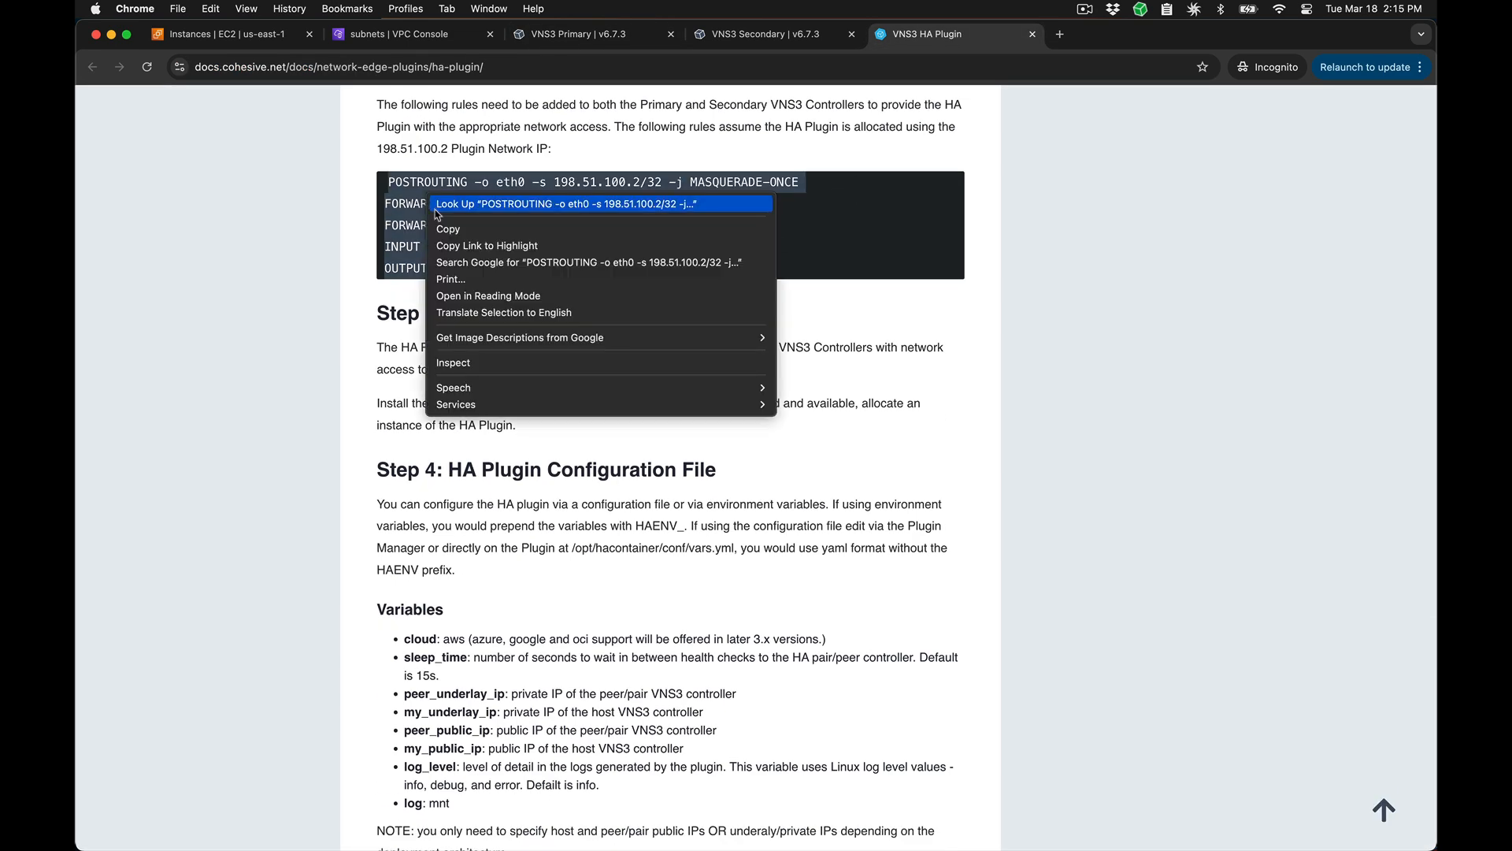
pyautogui.click(447, 228)
pyautogui.click(363, 219)
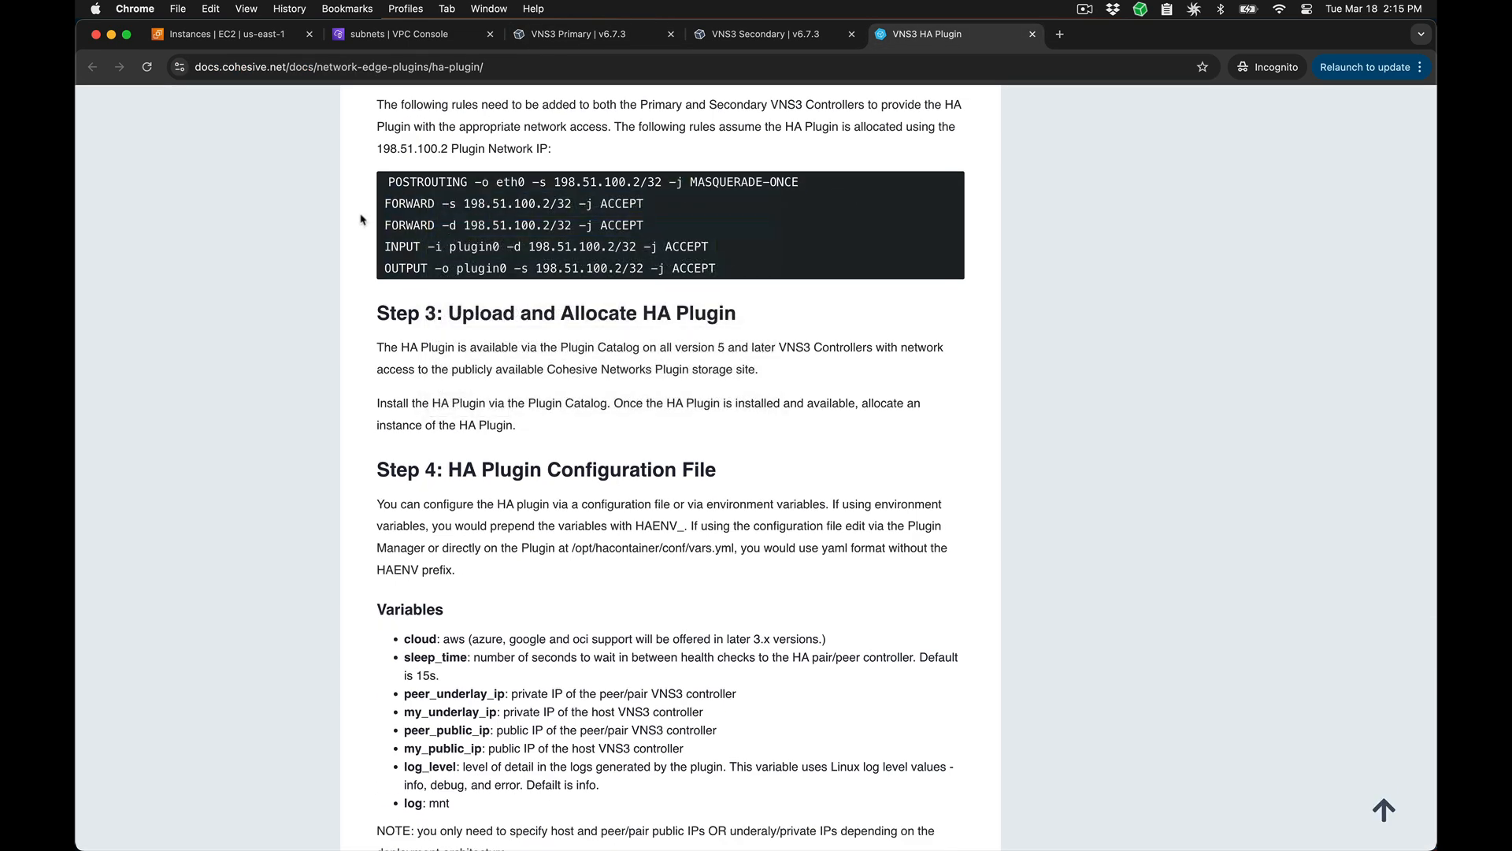
# Step: Paste the copied rules into the freeform input of VNS3 Primary's IPv4 firewall
pyautogui.click(564, 36)
pyautogui.click(127, 311)
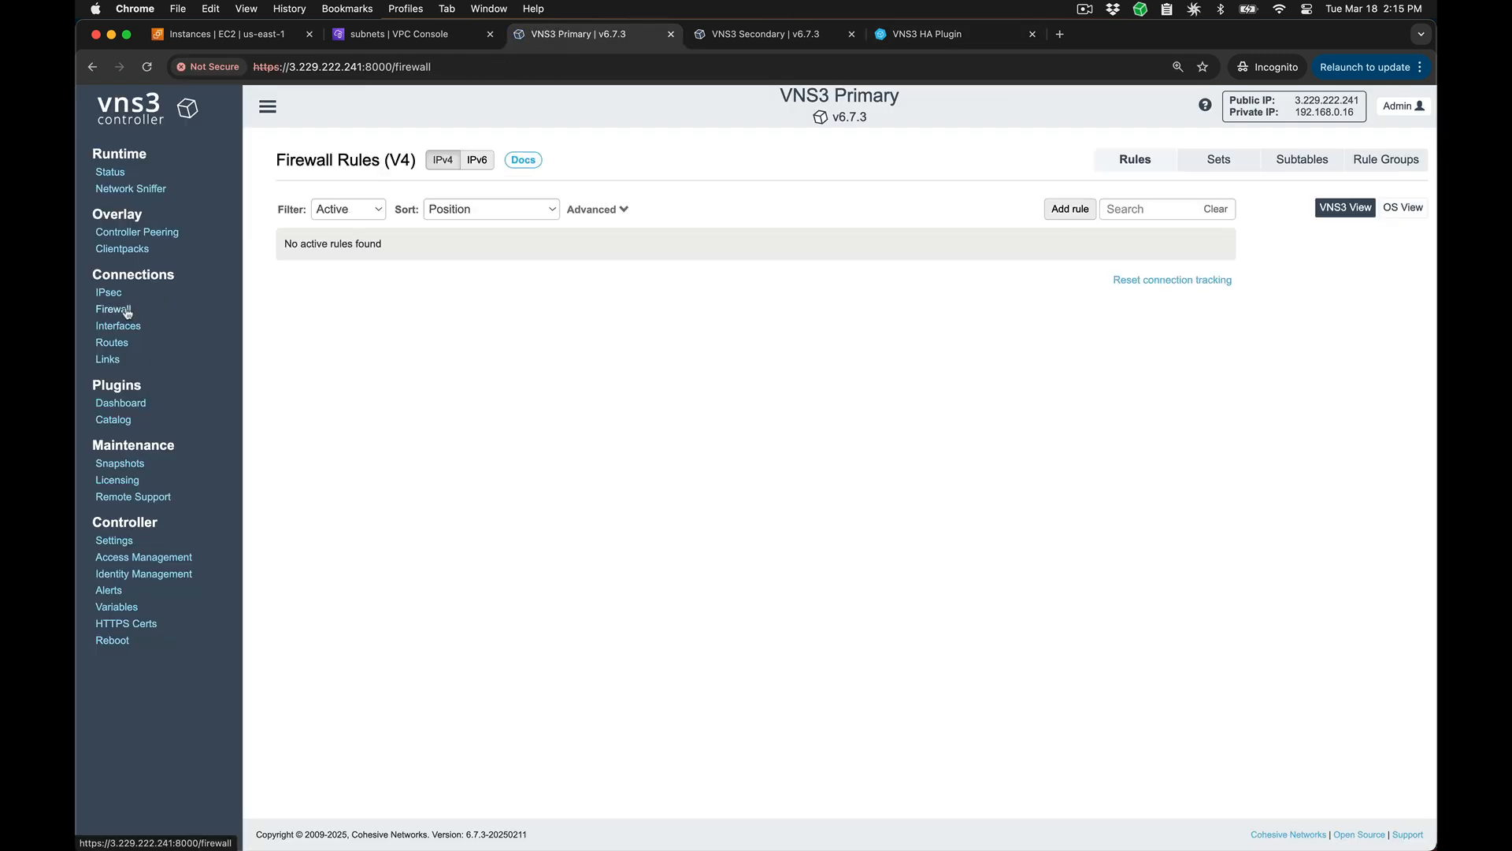
pyautogui.click(594, 209)
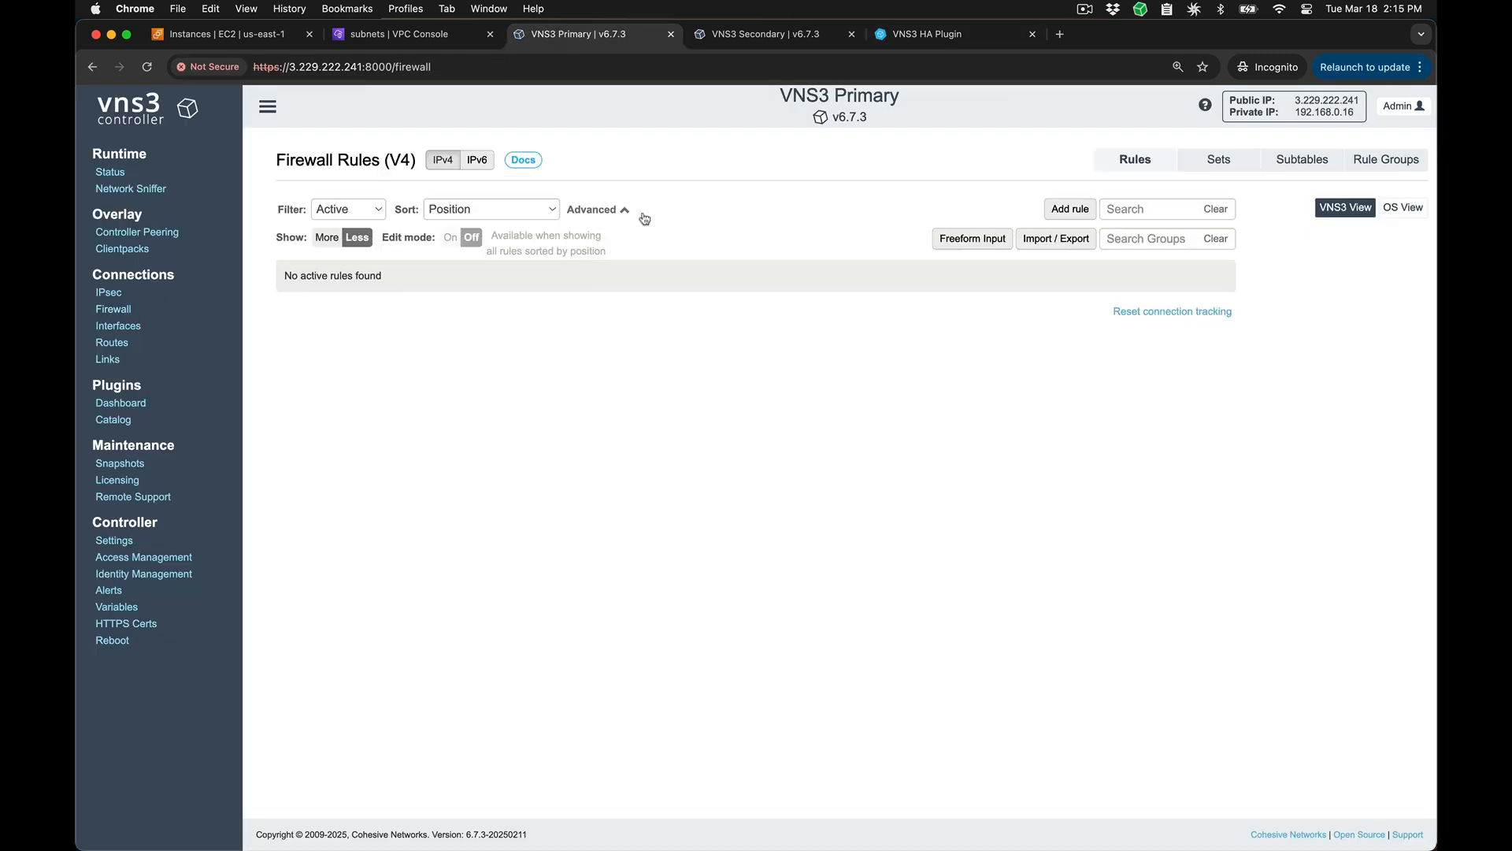
pyautogui.click(962, 249)
pyautogui.click(949, 241)
pyautogui.press('super+v')
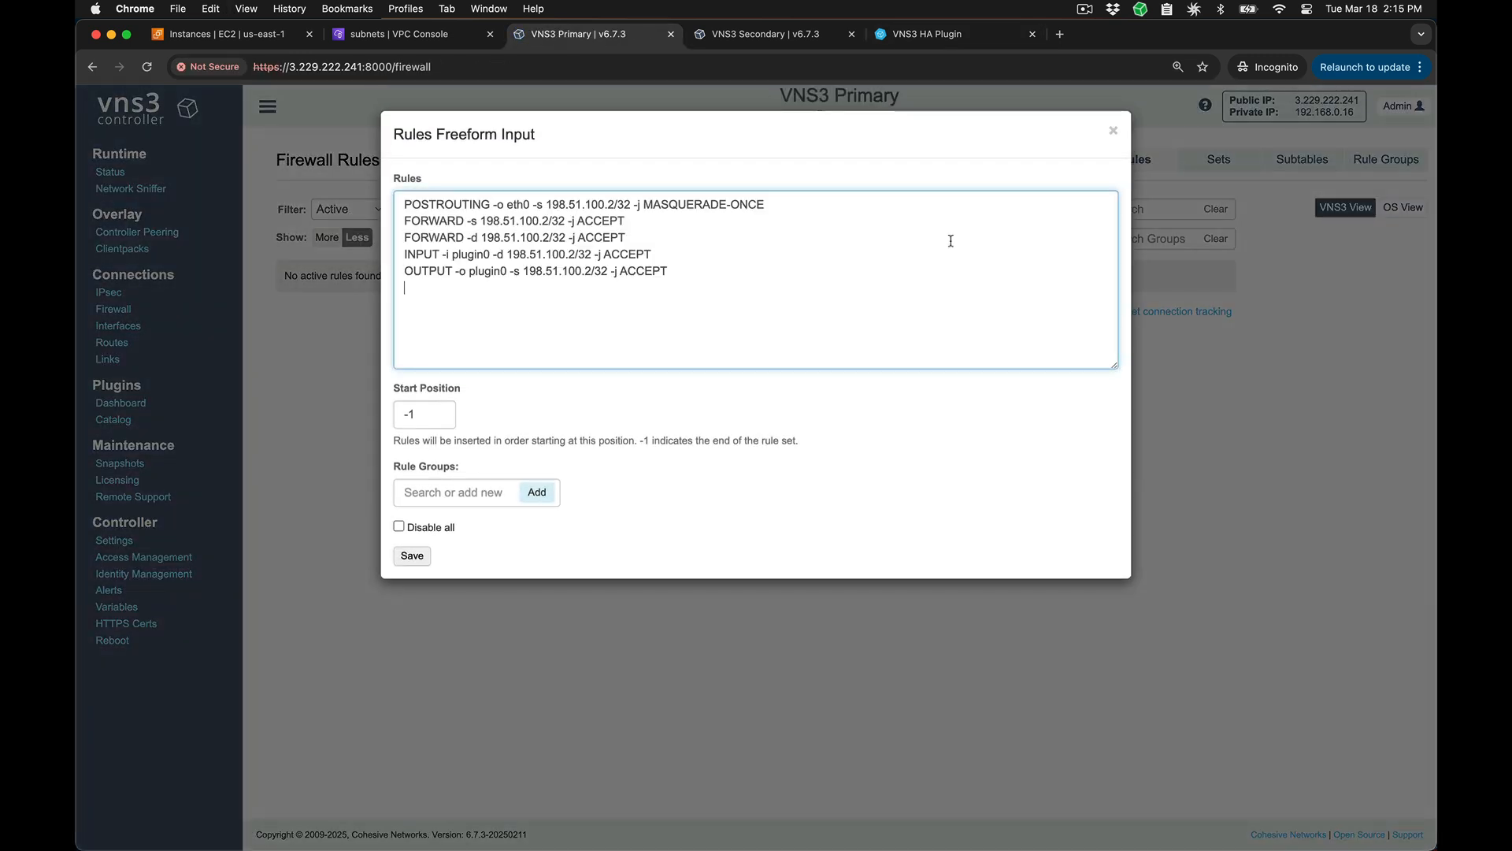
# Step: Check that each pasted firewall rule uses the plugin IP 198.51.100.2 and save the rules
pyautogui.doubleClick(605, 206)
pyautogui.doubleClick(533, 221)
pyautogui.doubleClick(535, 238)
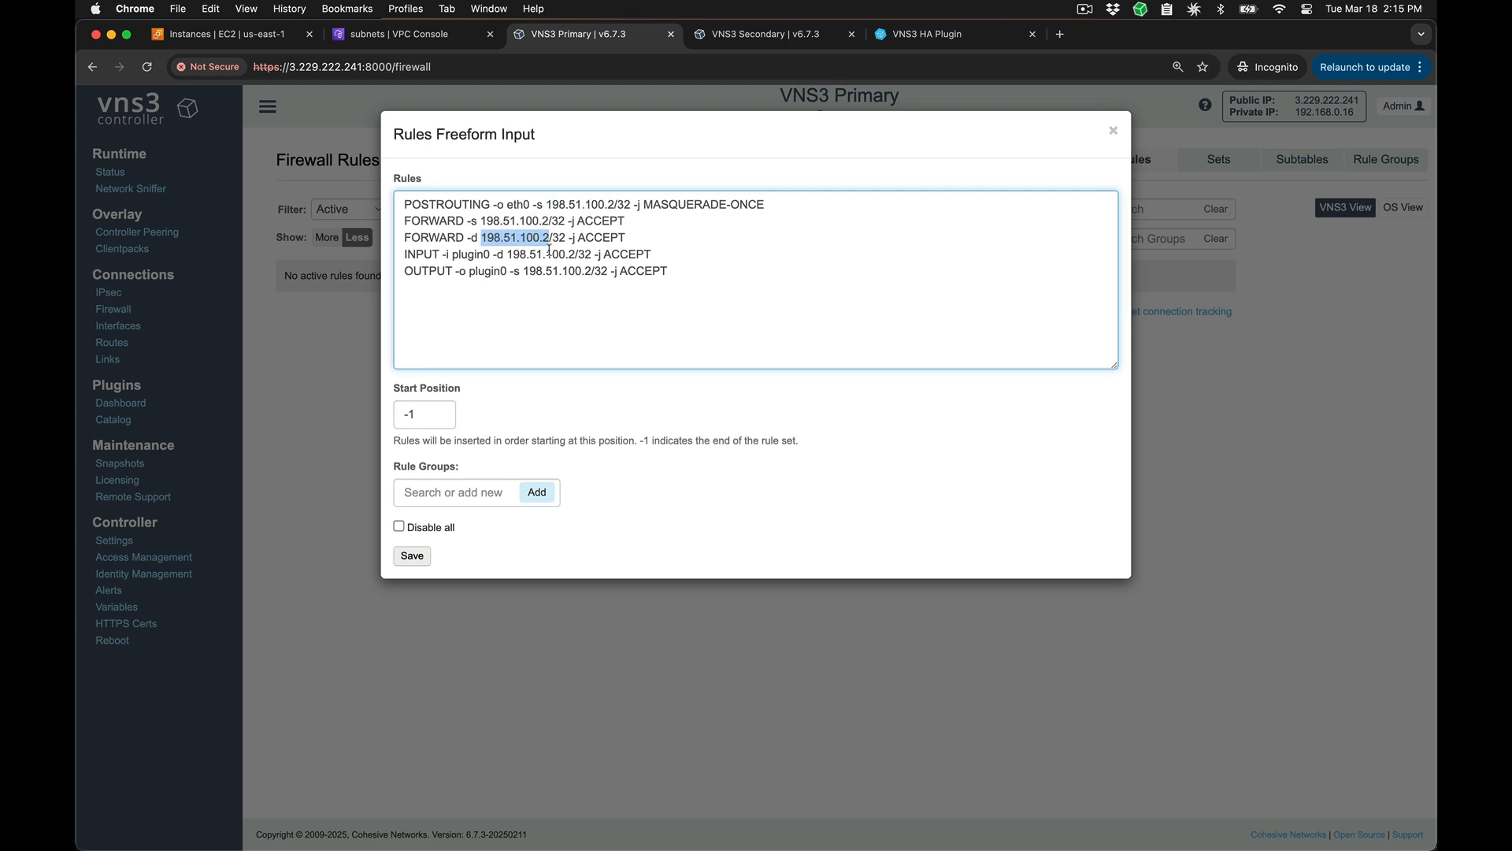
pyautogui.doubleClick(561, 254)
pyautogui.doubleClick(559, 271)
pyautogui.click(541, 301)
pyautogui.click(412, 556)
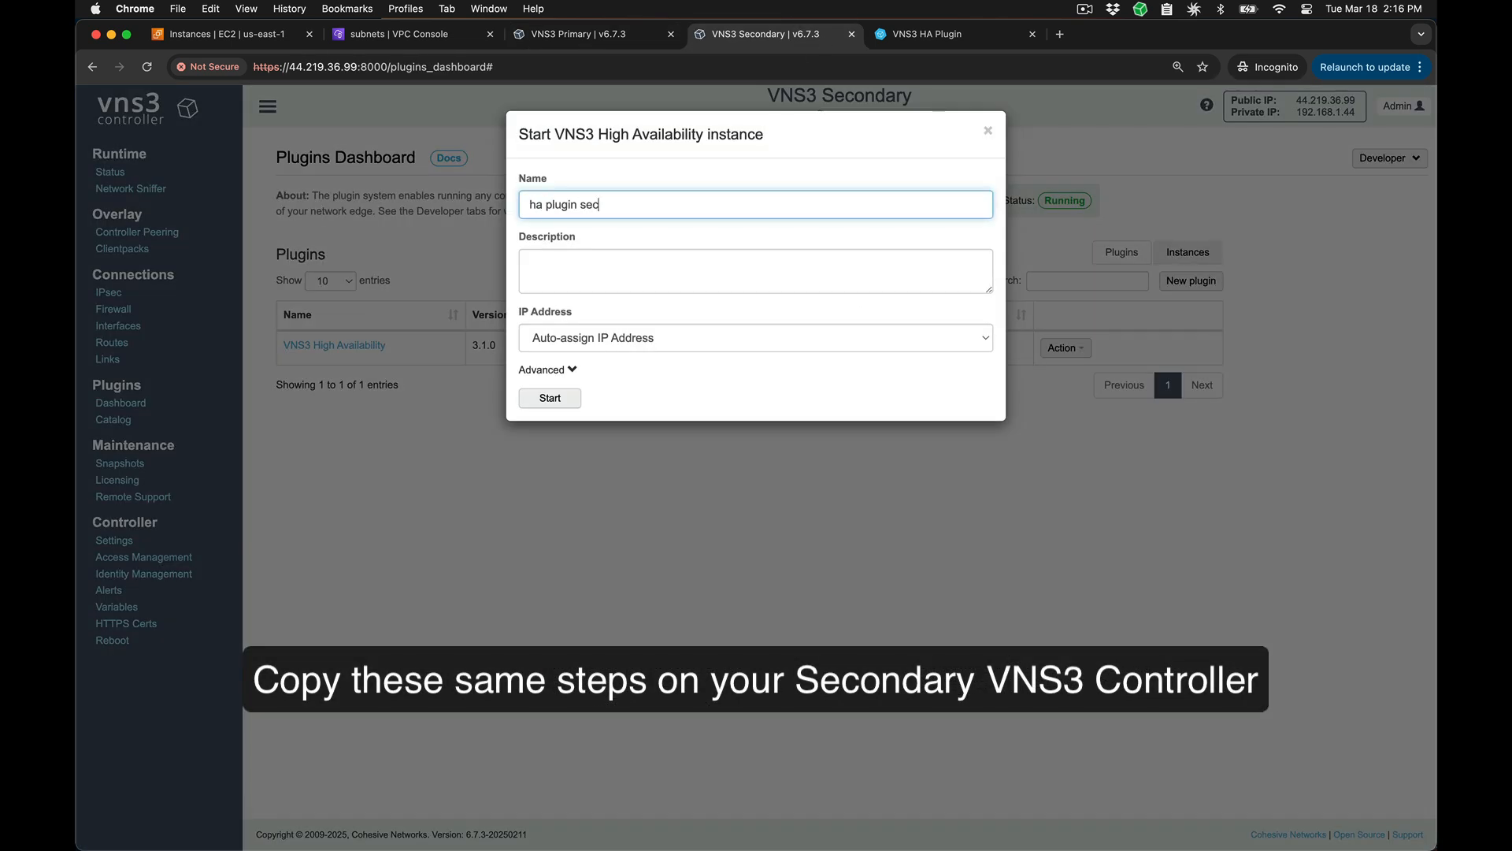
# Step: On VNS3 Secondary, start the High Availability plugin instance "ha plugin secondary" and save the same five firewall rules
pyautogui.write('ondary')
pyautogui.click(560, 398)
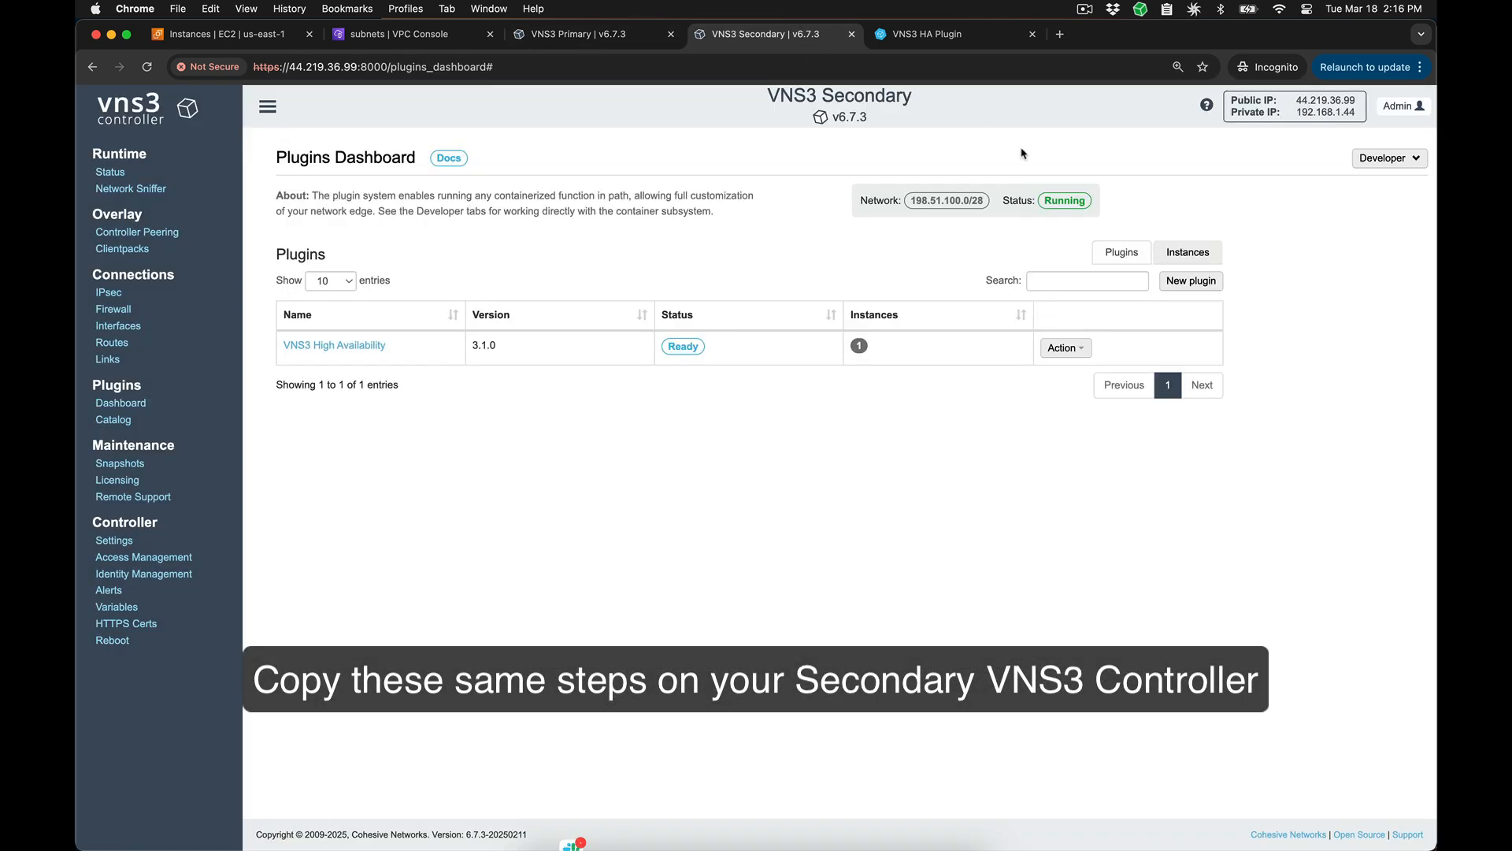
pyautogui.click(1188, 252)
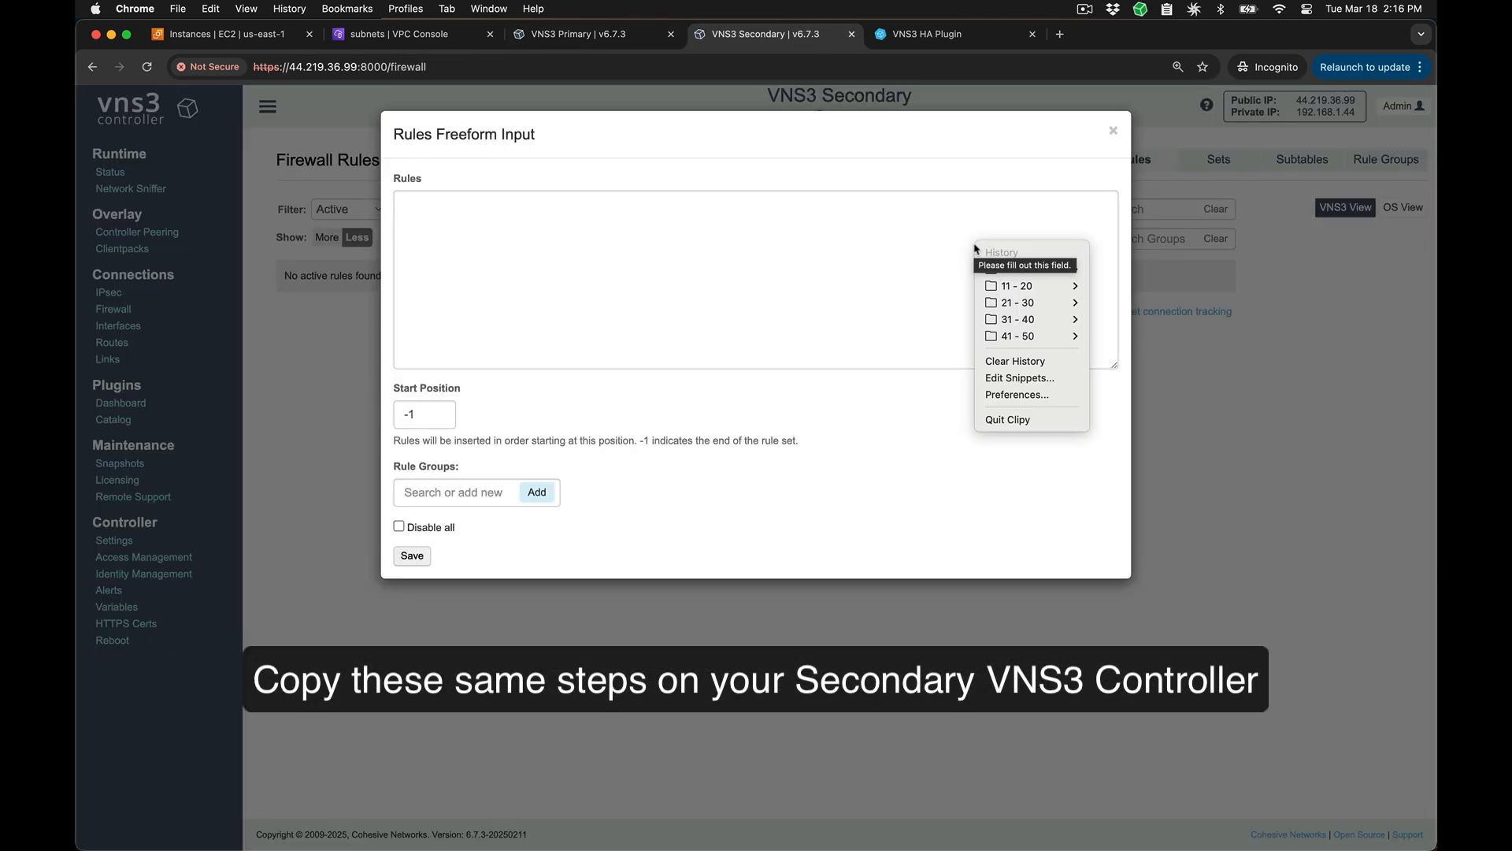
pyautogui.click(1012, 260)
pyautogui.click(415, 558)
# Step: Open the manager page of the ha_plugin_primary instance on VNS3 Primary
pyautogui.click(106, 406)
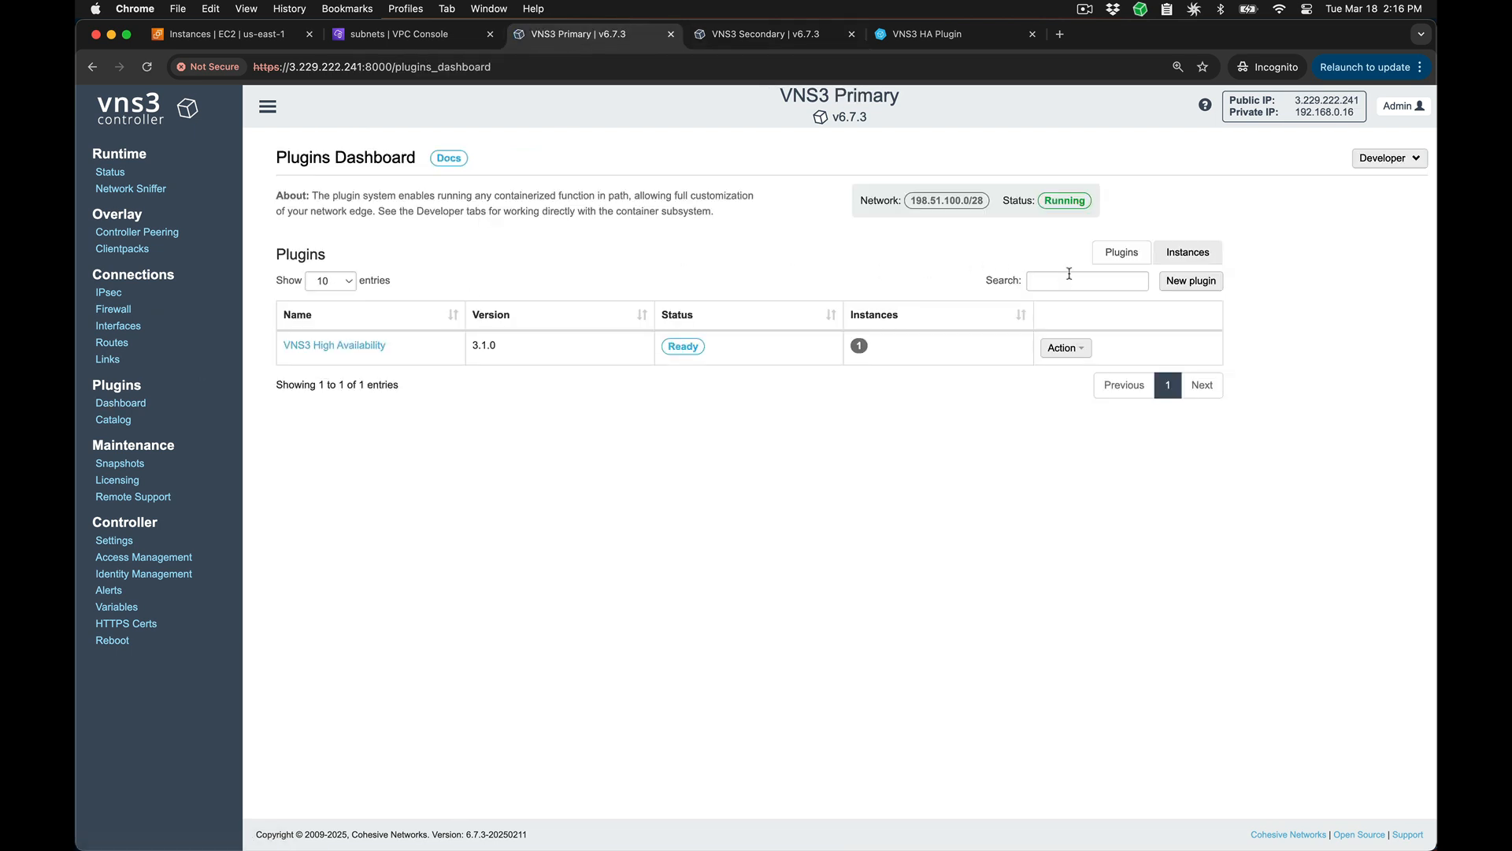
pyautogui.click(1171, 260)
pyautogui.click(1126, 347)
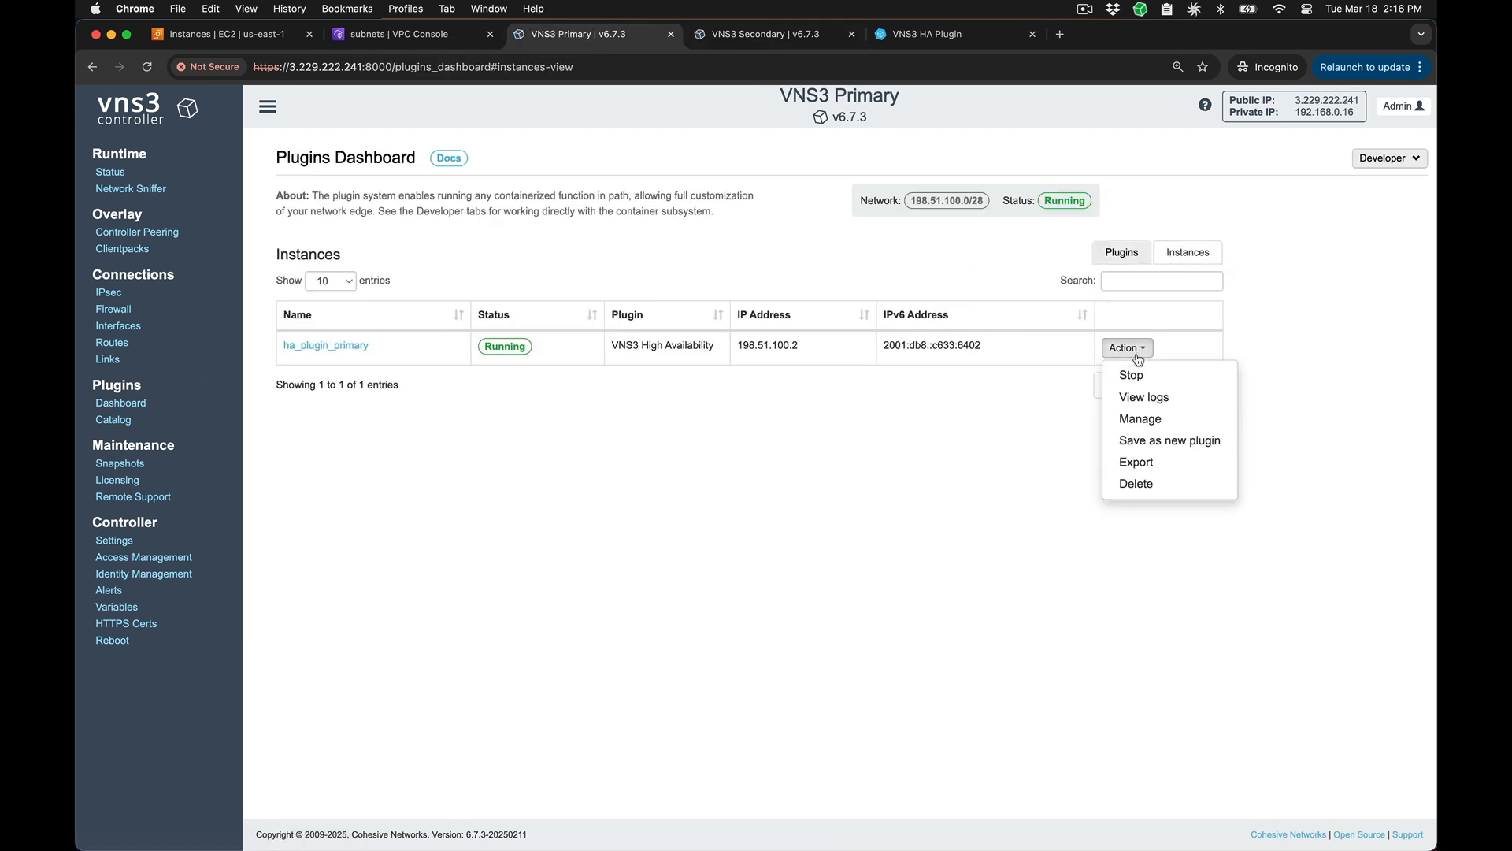
pyautogui.click(1134, 419)
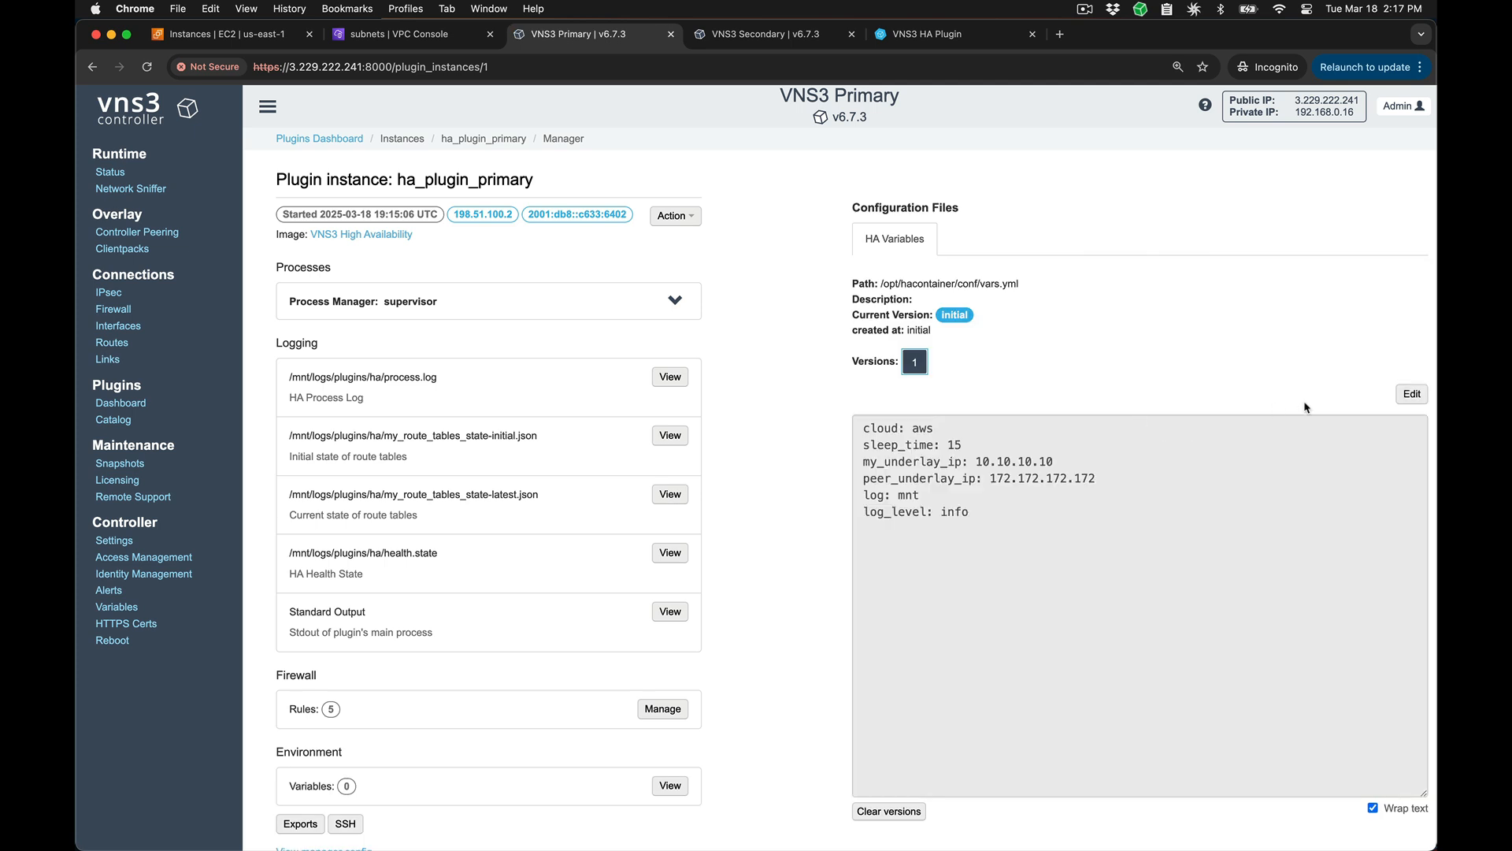
# Step: In the primary plugin's HA variables, set my_underlay_ip to 192.168.0.16 and peer_underlay_ip to 192.168.1.44, copying the peer address from VNS3 Secondary
pyautogui.click(1411, 394)
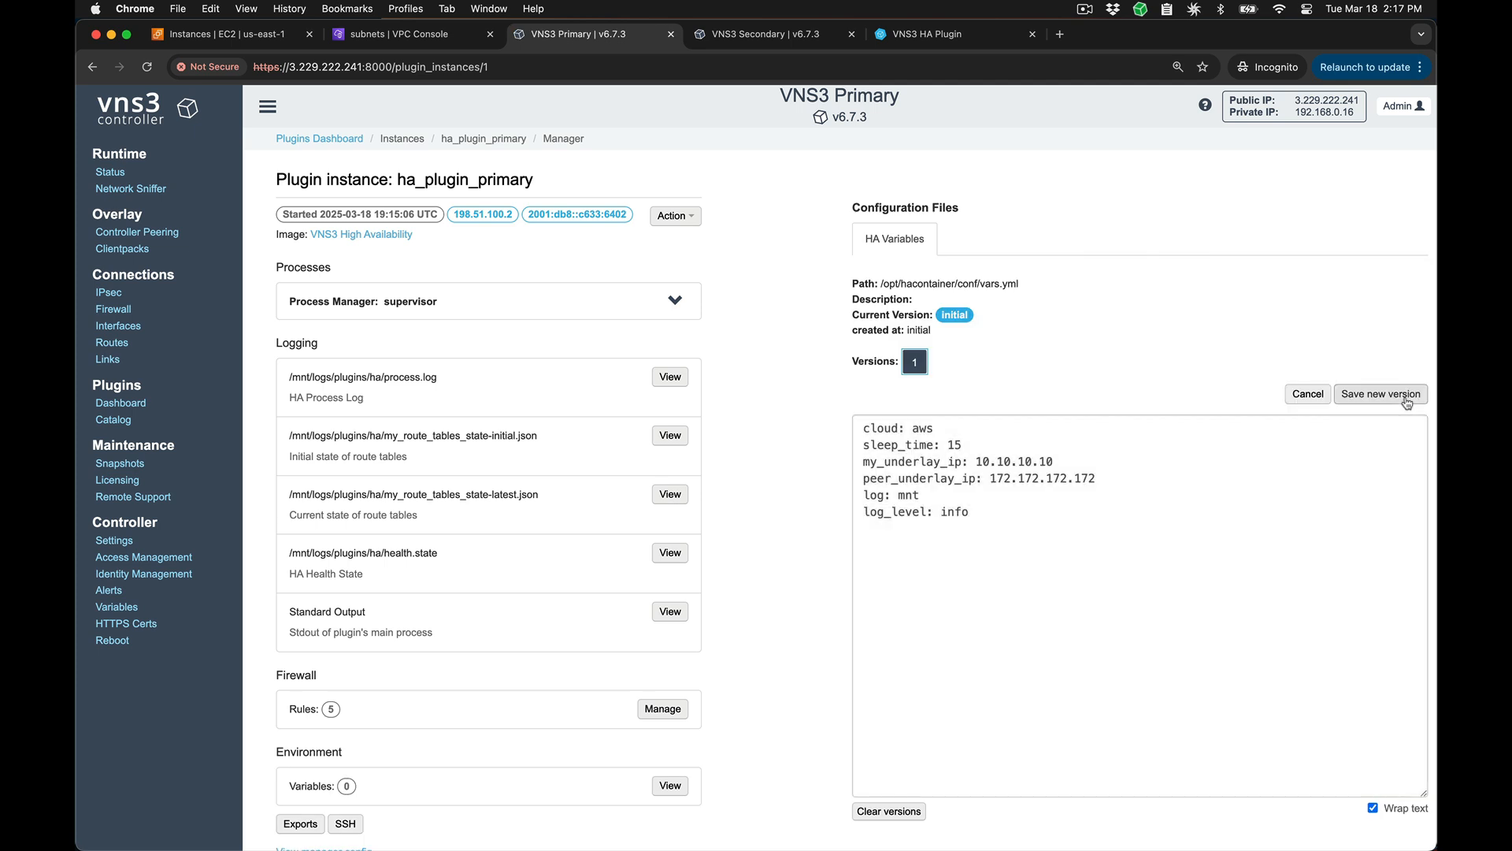
pyautogui.doubleClick(1002, 461)
pyautogui.write('192.168.0.16')
pyautogui.click(794, 35)
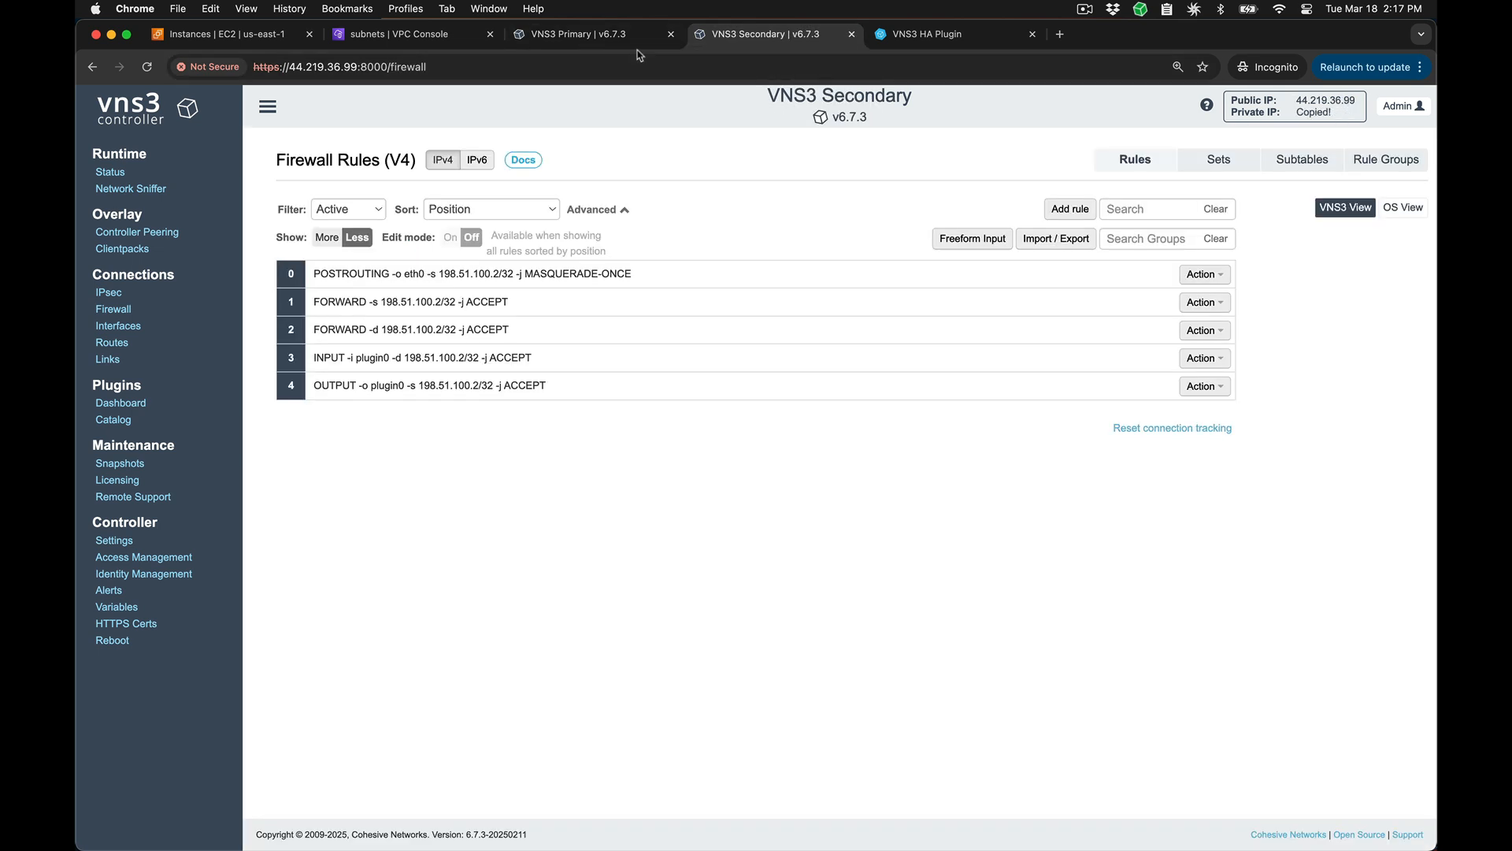
pyautogui.click(591, 34)
pyautogui.doubleClick(1041, 479)
pyautogui.write('192.168.1.44')
# Step: Add the line peer_public_ip: 44.219.36.99 below peer_underlay_ip and save the HA variables as a new version
pyautogui.press('Return')
pyautogui.write('peer_public_ip')
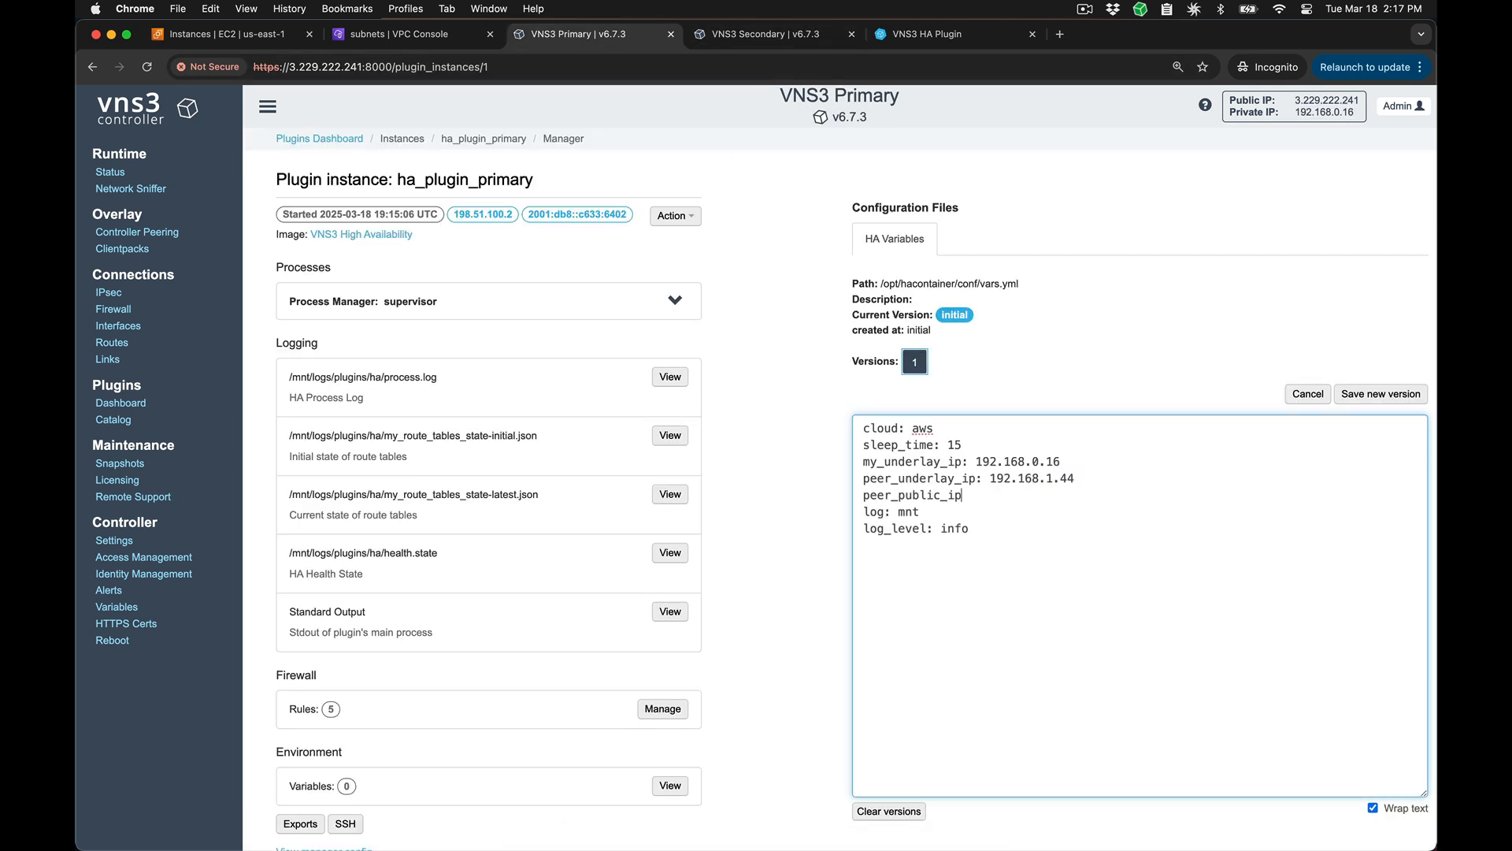
pyautogui.click(697, 33)
pyautogui.moveTo(969, 494); pyautogui.dragTo(801, 500)
pyautogui.click(801, 499)
pyautogui.click(1368, 397)
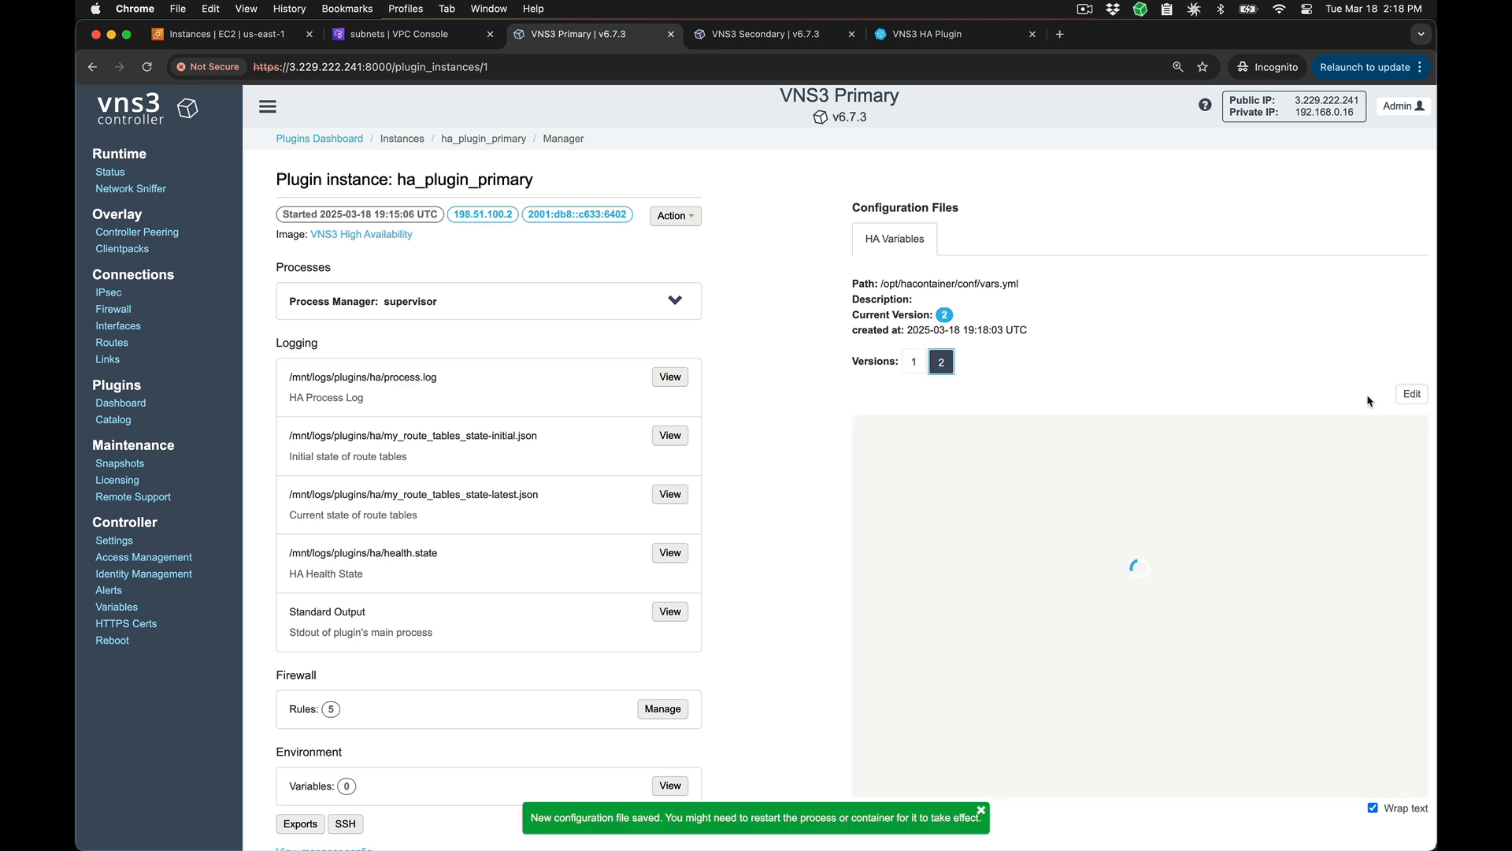
# Step: Restart the hacontainer process of ha_plugin_primary through its supervisor process manager
pyautogui.click(675, 302)
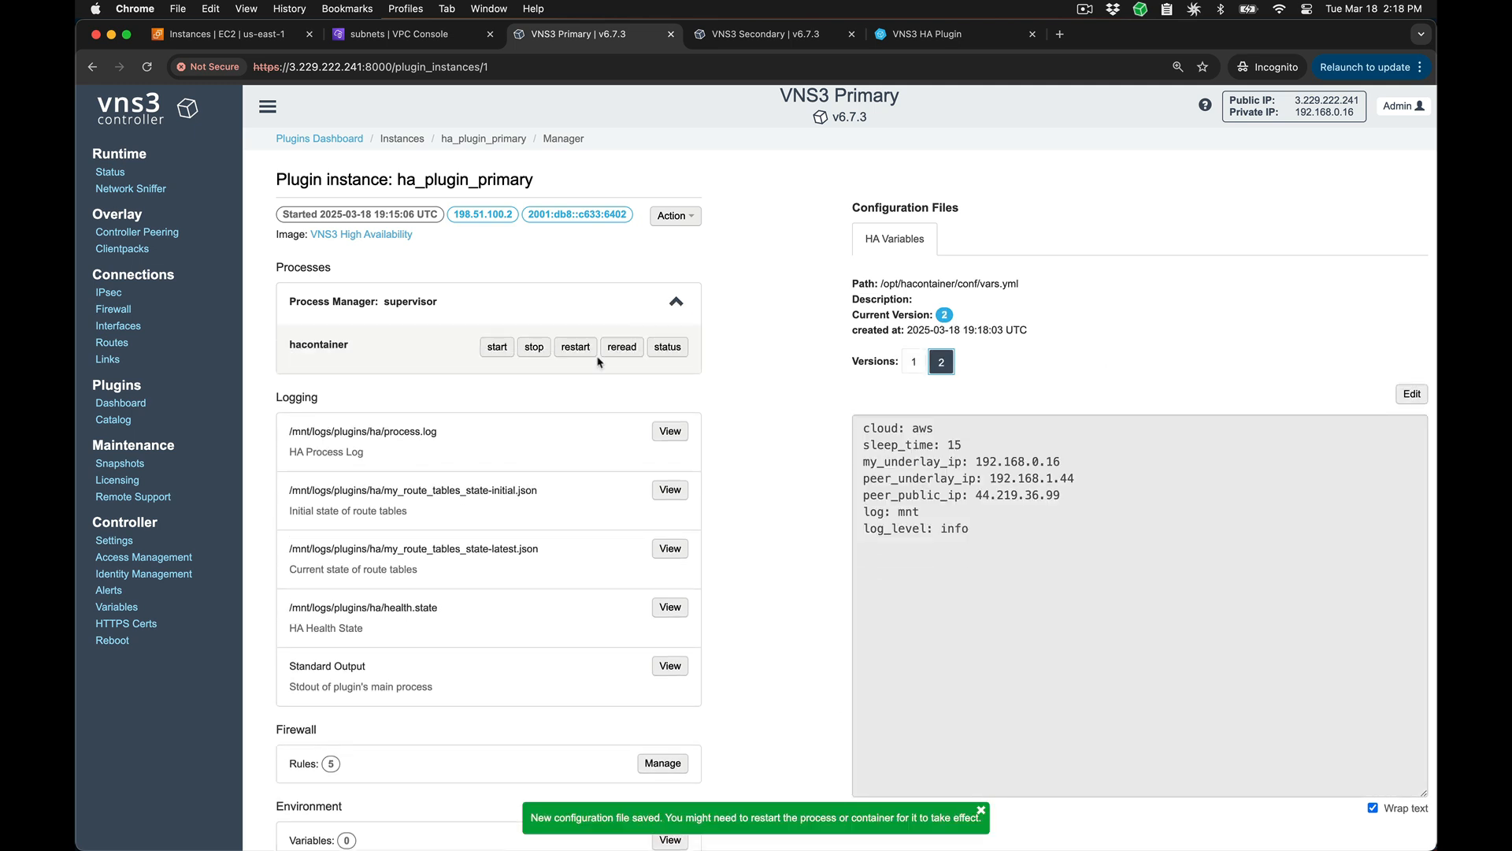
pyautogui.click(575, 346)
pyautogui.click(883, 194)
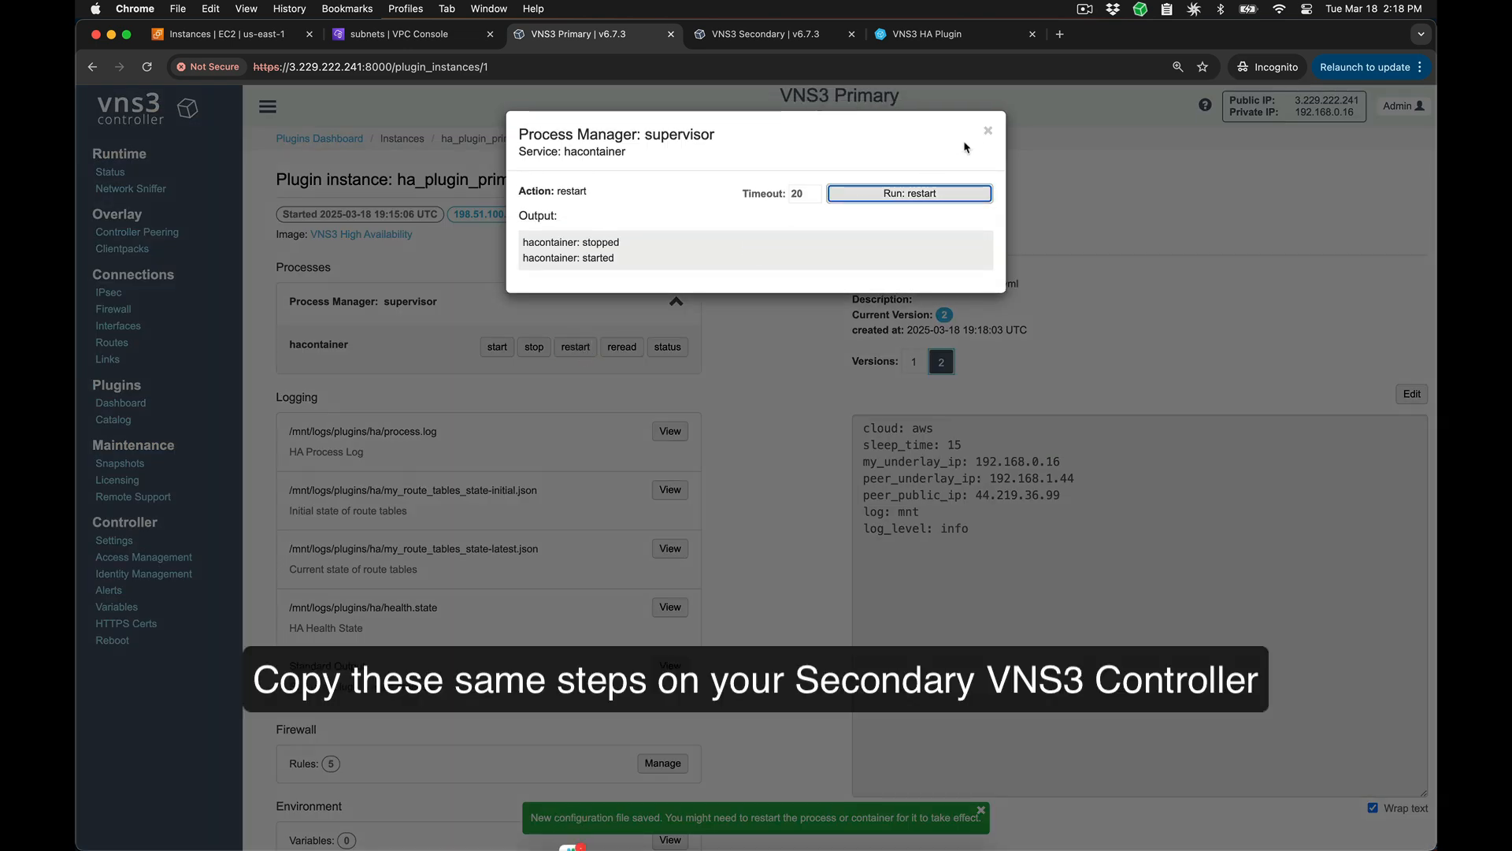
# Step: On VNS3 Secondary, save new HA variables for ha_plugin_secondary: my_underlay_ip 192.168.1.44, peer_underlay_ip 192.168.0.16 and peer_public_ip 3.229.222.241
pyautogui.click(118, 404)
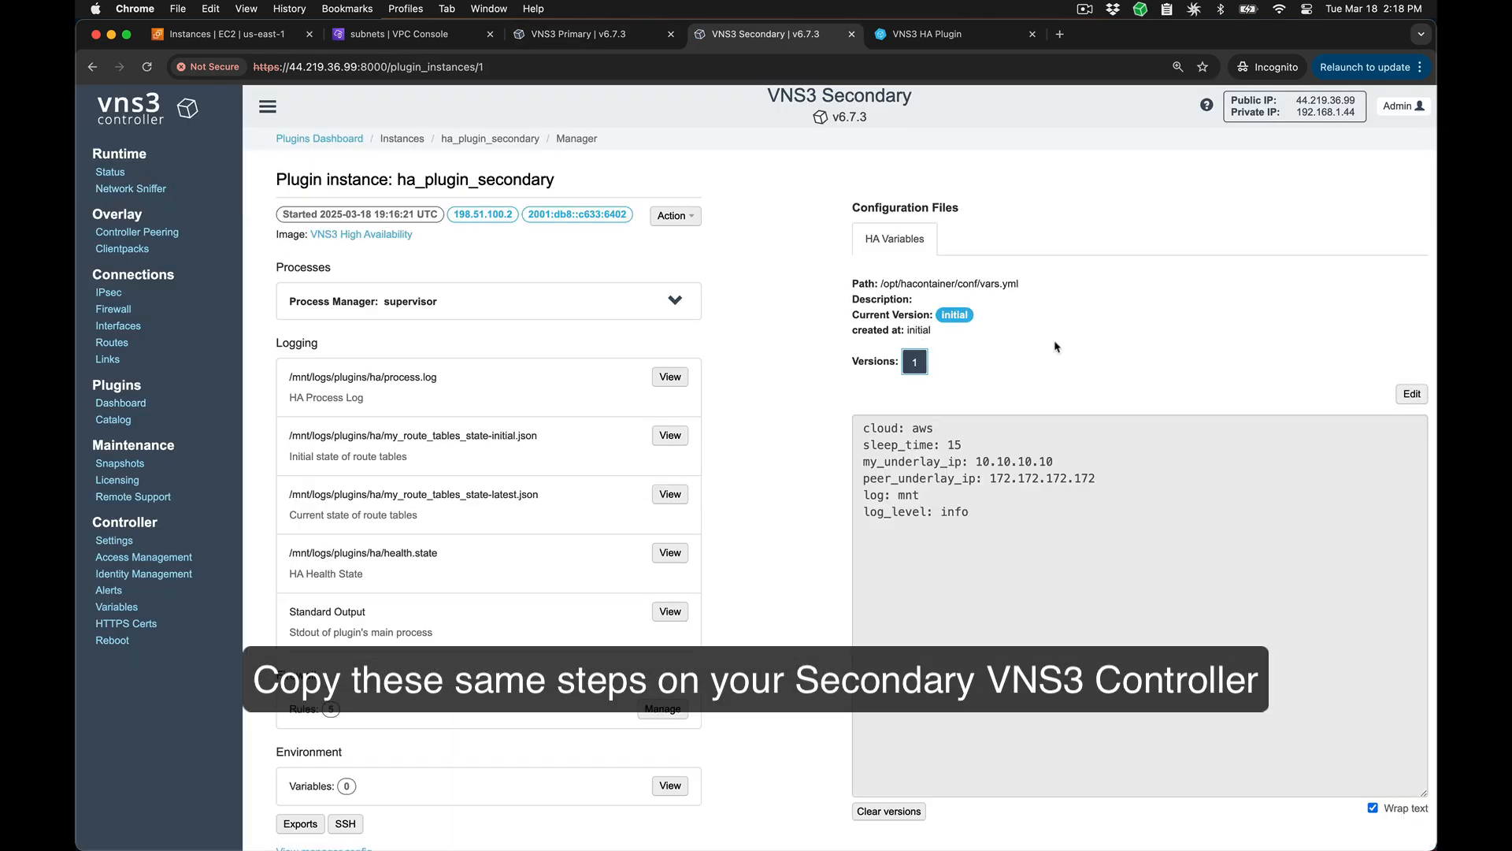
pyautogui.click(1414, 393)
pyautogui.doubleClick(1008, 462)
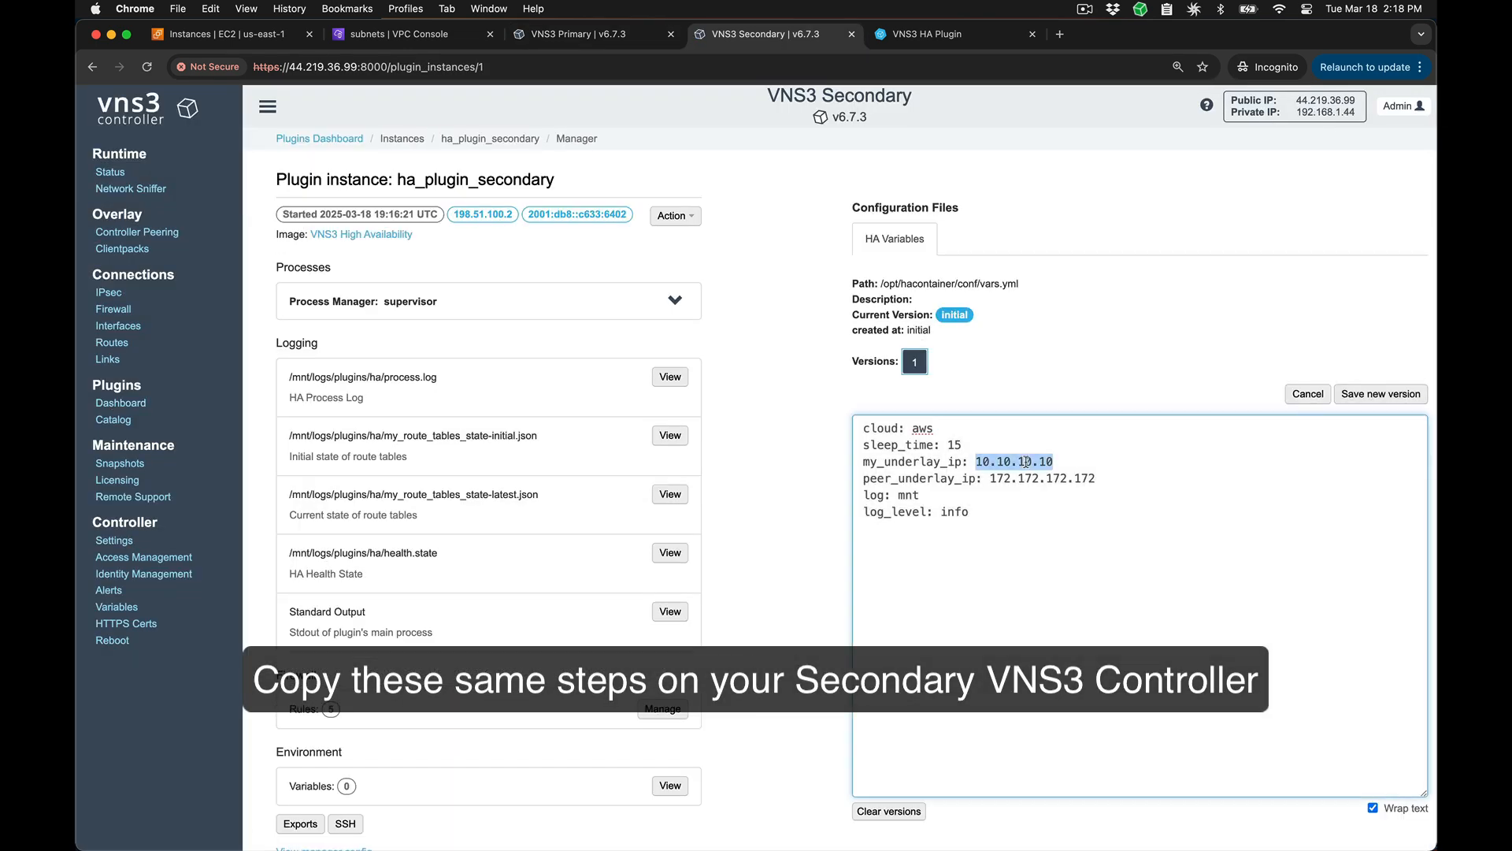
pyautogui.write('192.168.1.44')
pyautogui.doubleClick(1024, 478)
pyautogui.write('192.168.0.16')
pyautogui.press('Return')
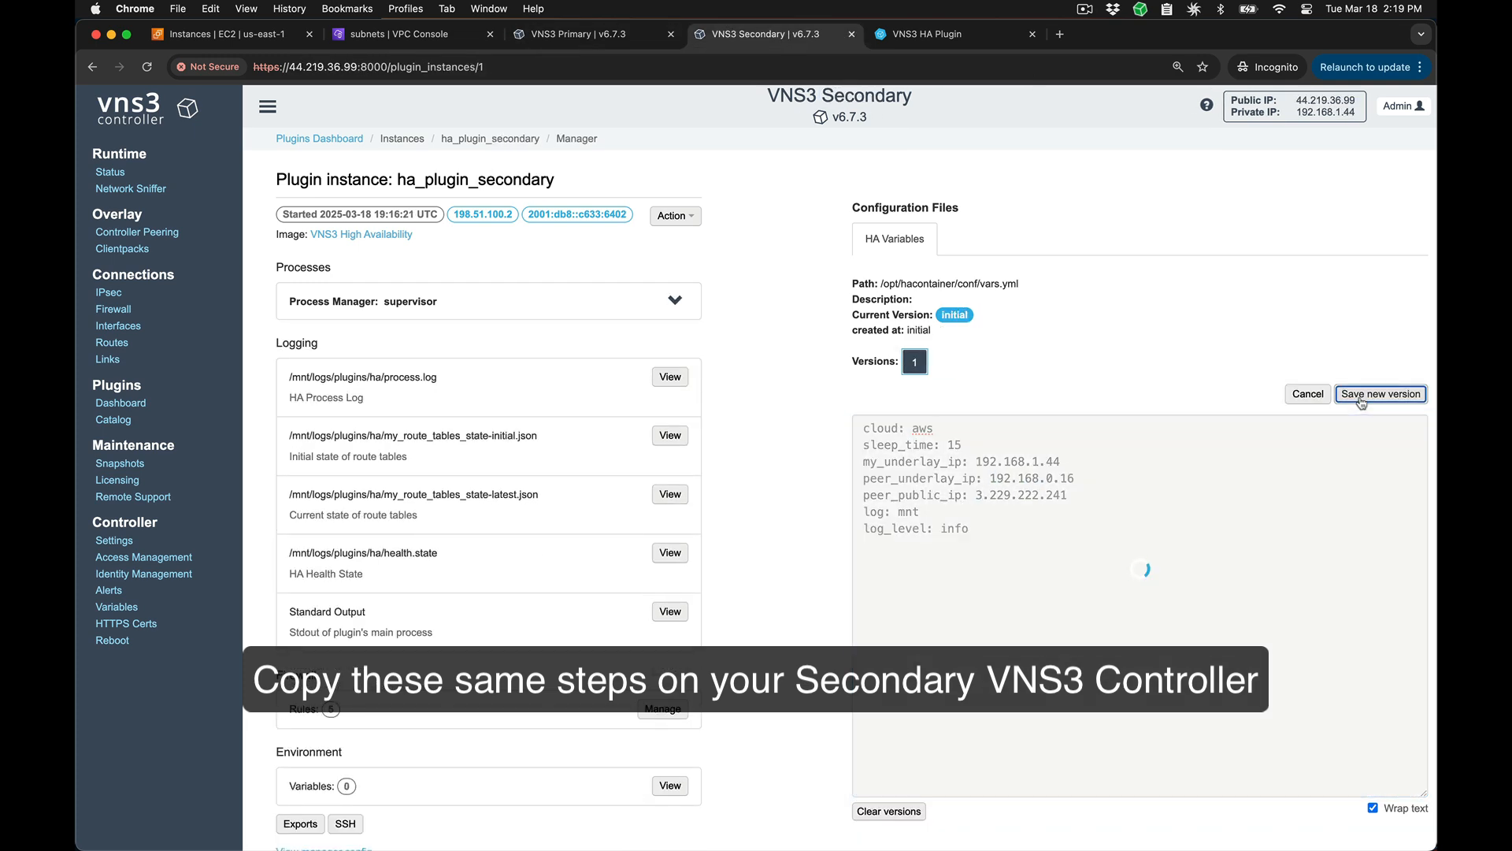
pyautogui.click(1380, 394)
# Step: Restart the hacontainer process of ha_plugin_secondary and close the process manager dialog
pyautogui.click(675, 300)
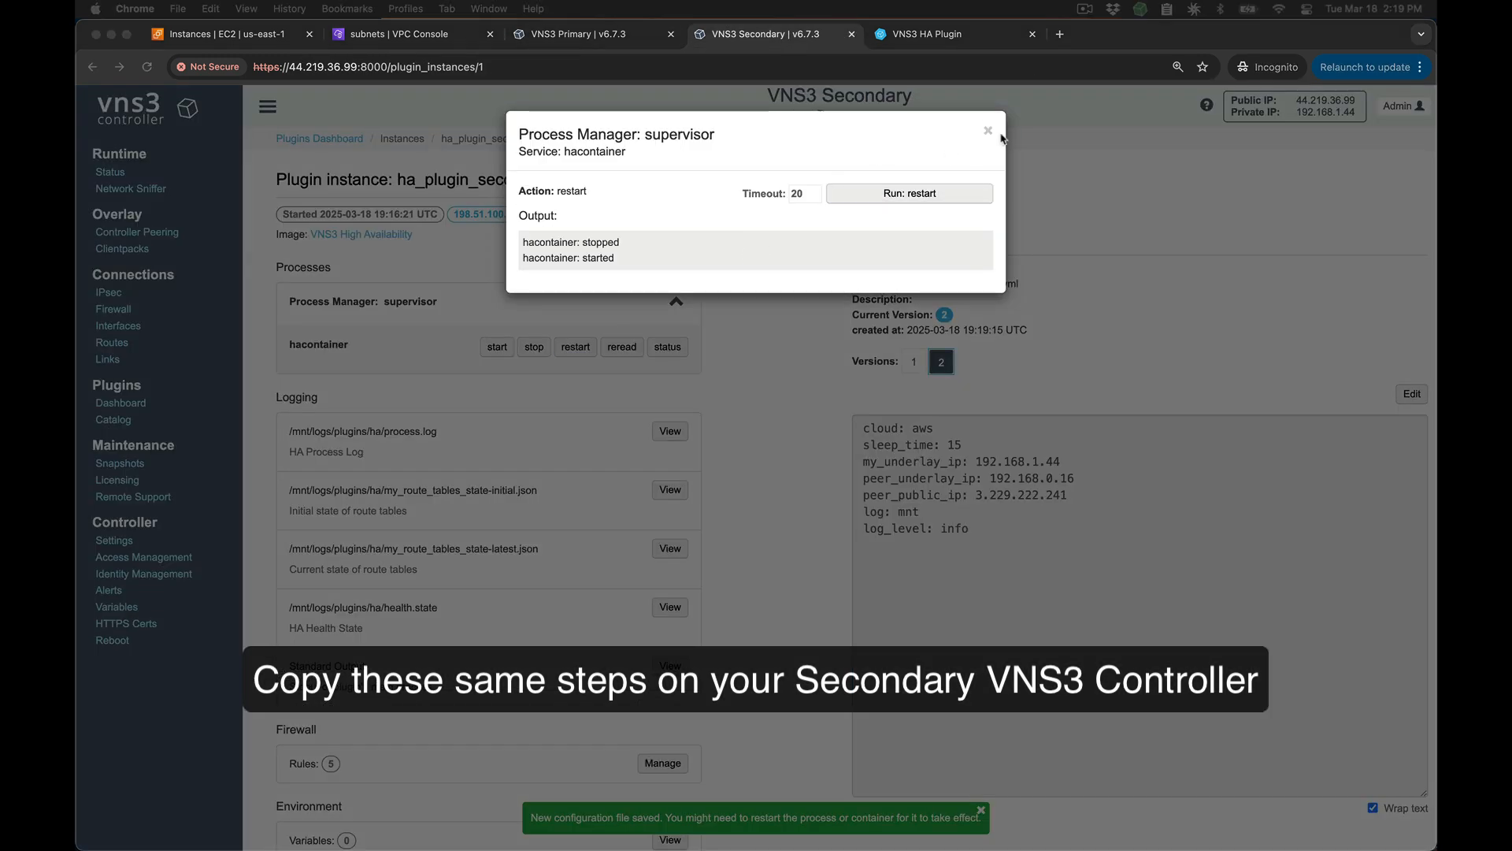
pyautogui.click(988, 135)
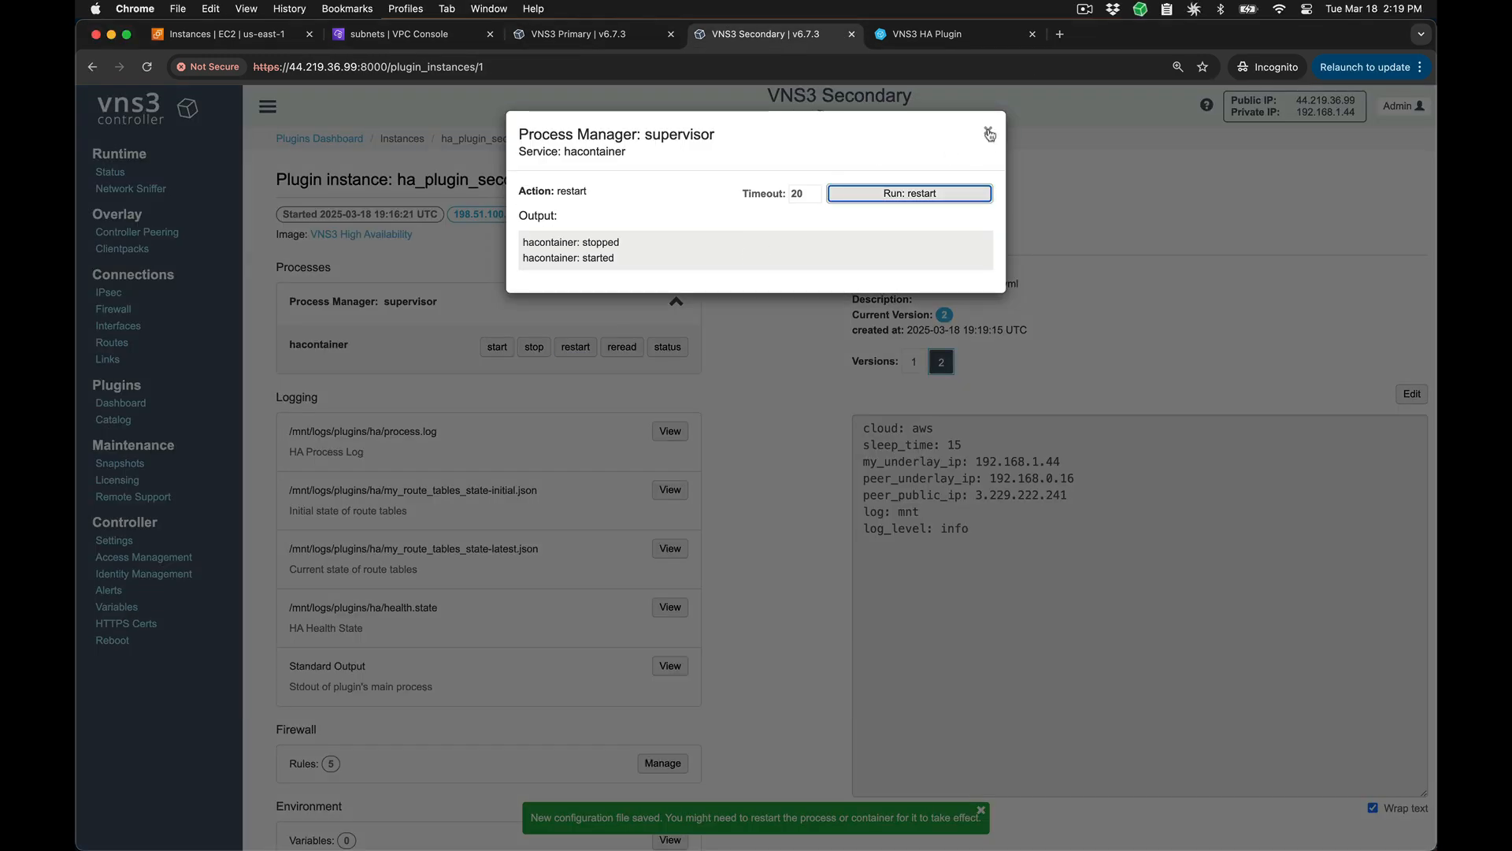
pyautogui.click(989, 133)
# Step: In the VPC console, examine the targets of the 10.0.0.0/24 and 10.0.1.0/24 routes in testing-subnet-public1a's route table
pyautogui.click(398, 34)
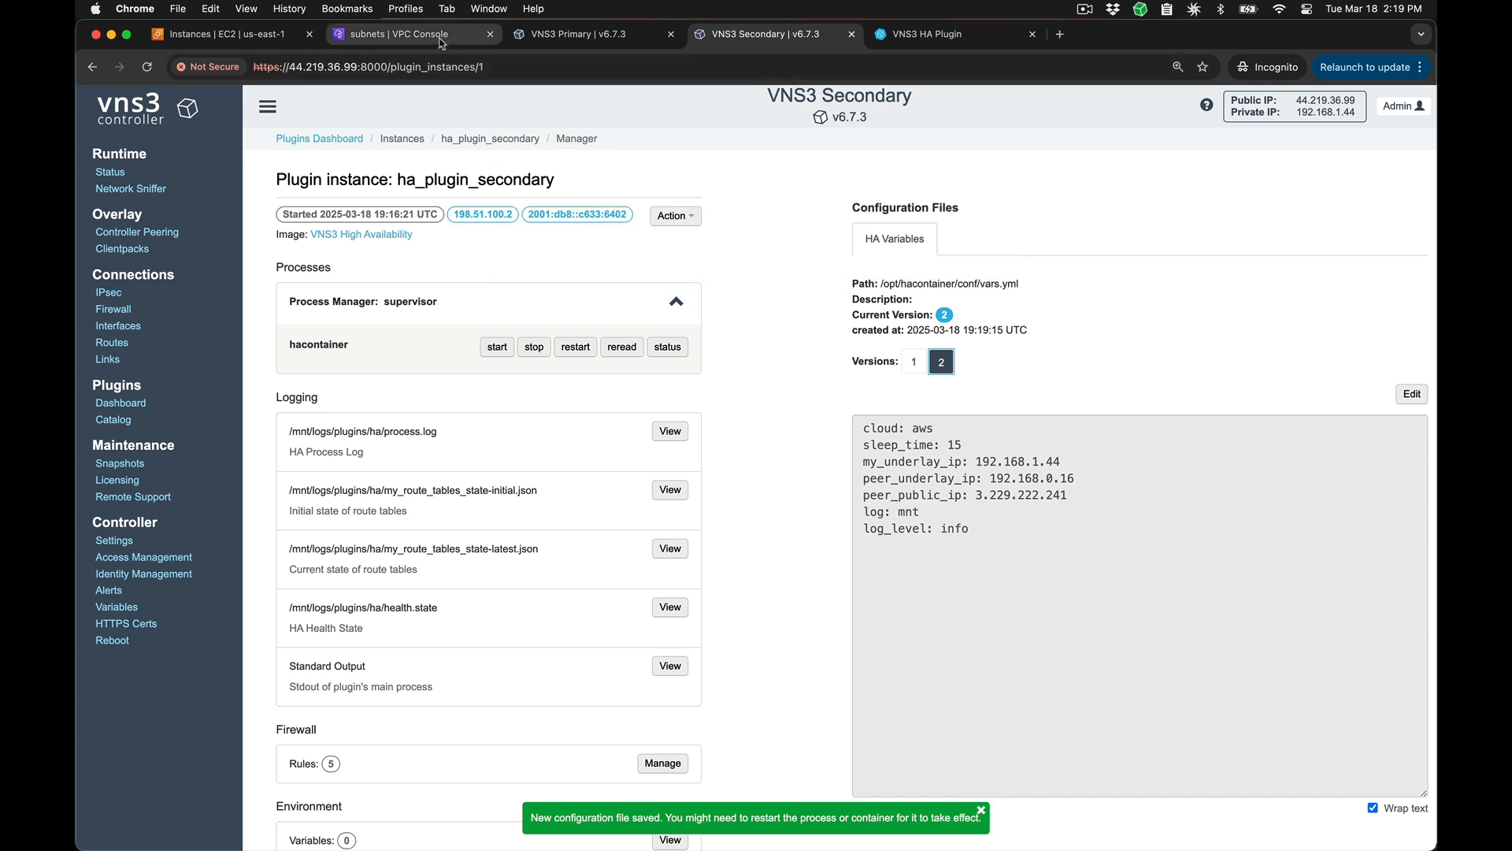
pyautogui.click(481, 453)
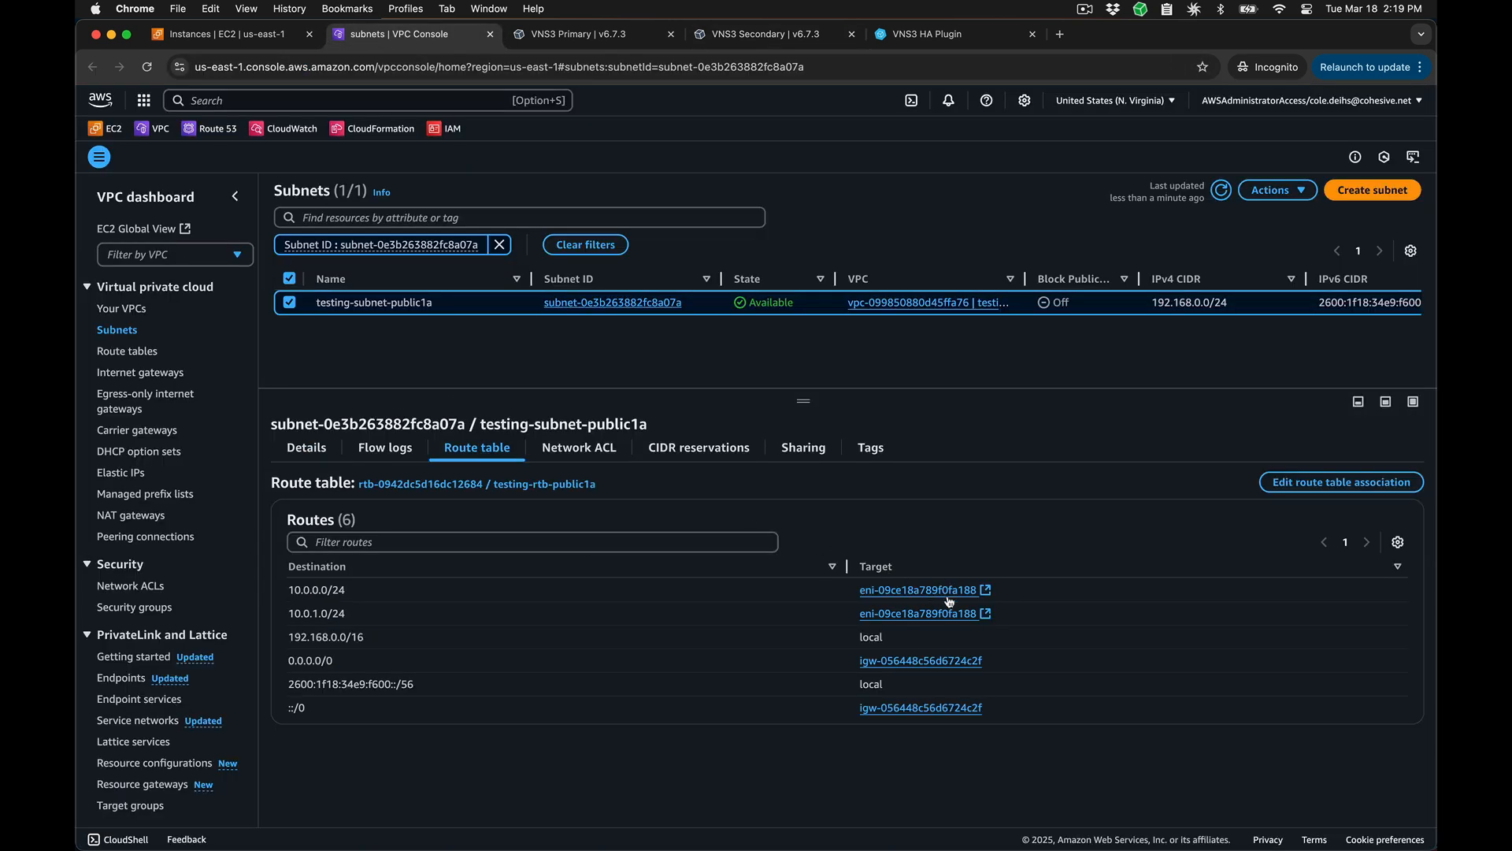
pyautogui.moveTo(997, 615); pyautogui.dragTo(284, 592)
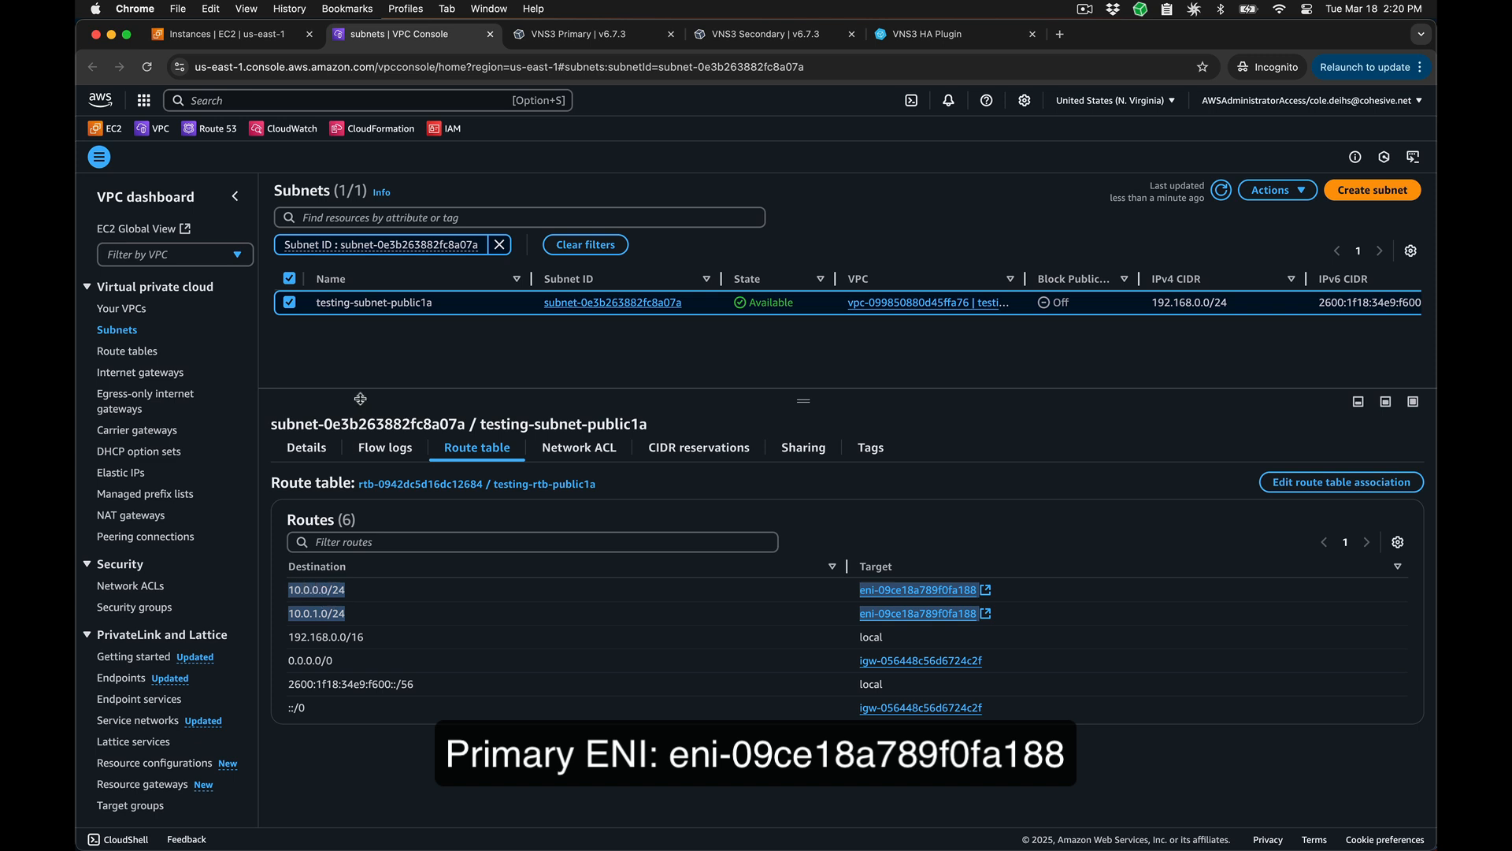
pyautogui.click(596, 375)
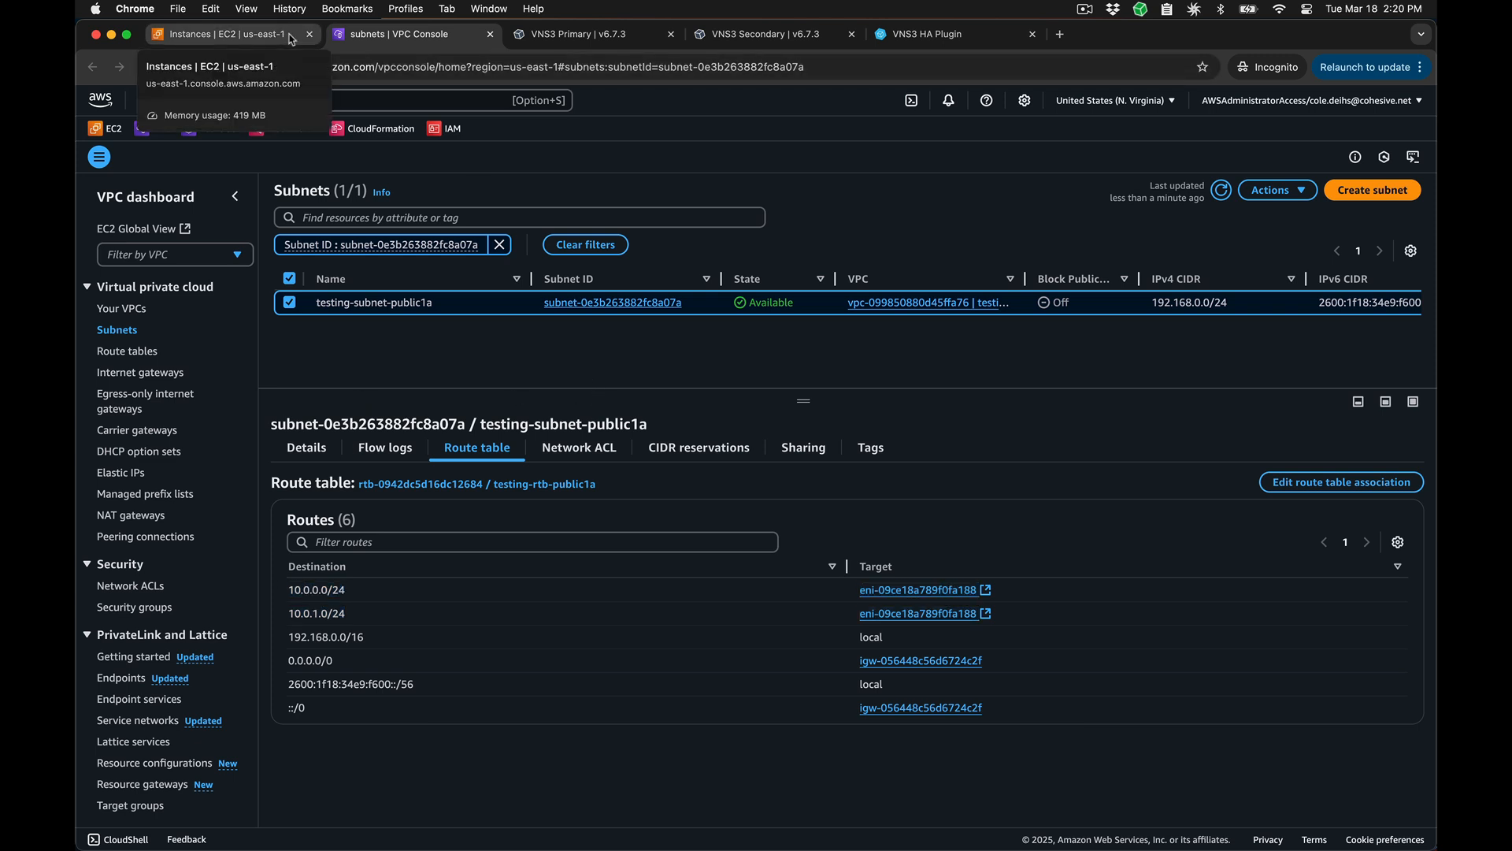
# Step: In the EC2 console, stop the VNS3 673 Primary instance to trigger a failover
pyautogui.click(292, 37)
pyautogui.click(350, 324)
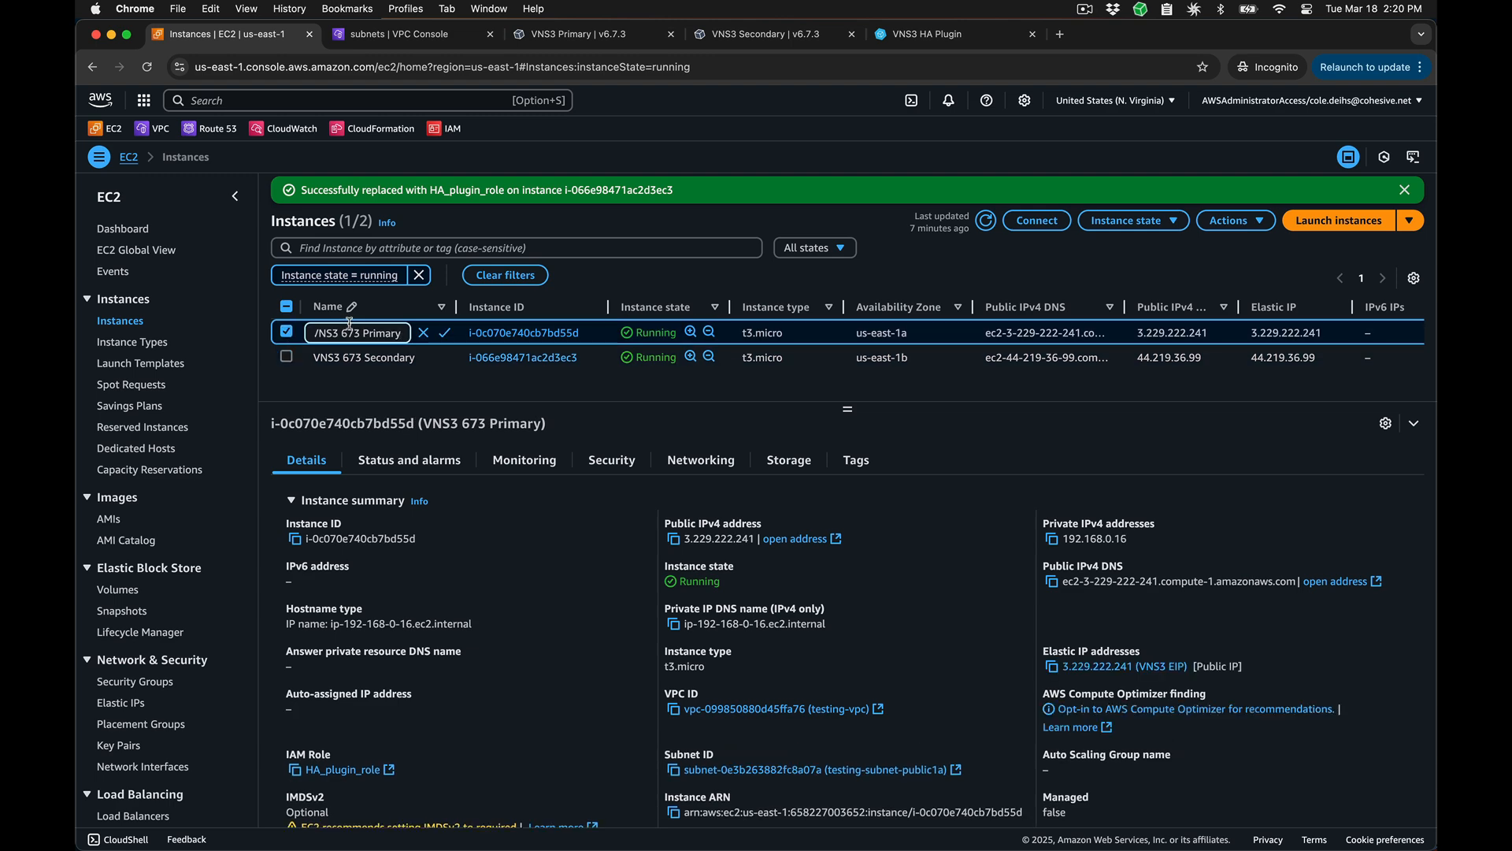
pyautogui.click(1128, 220)
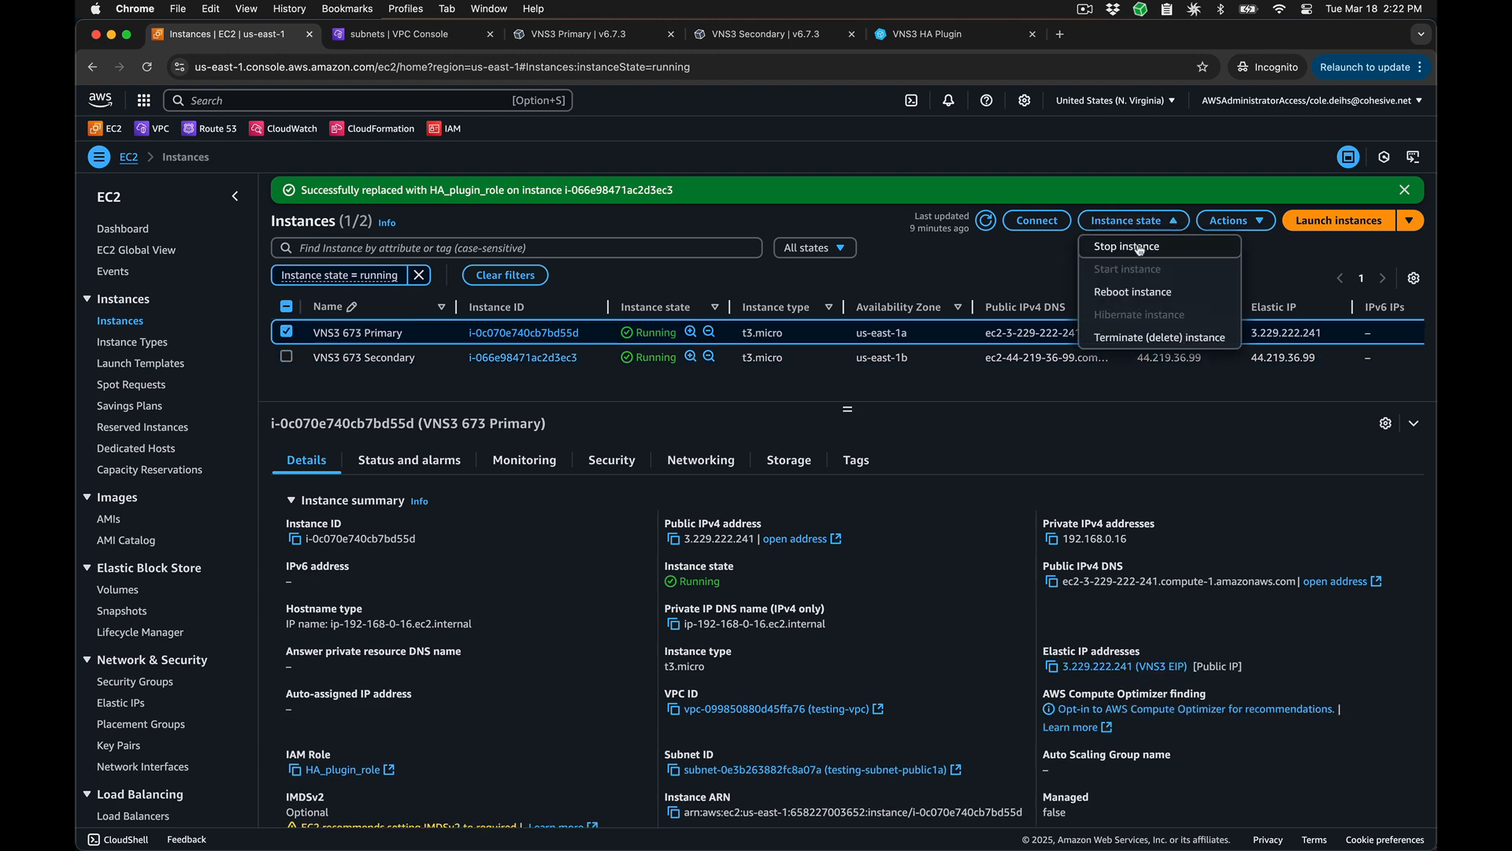
pyautogui.click(1138, 249)
pyautogui.click(1114, 613)
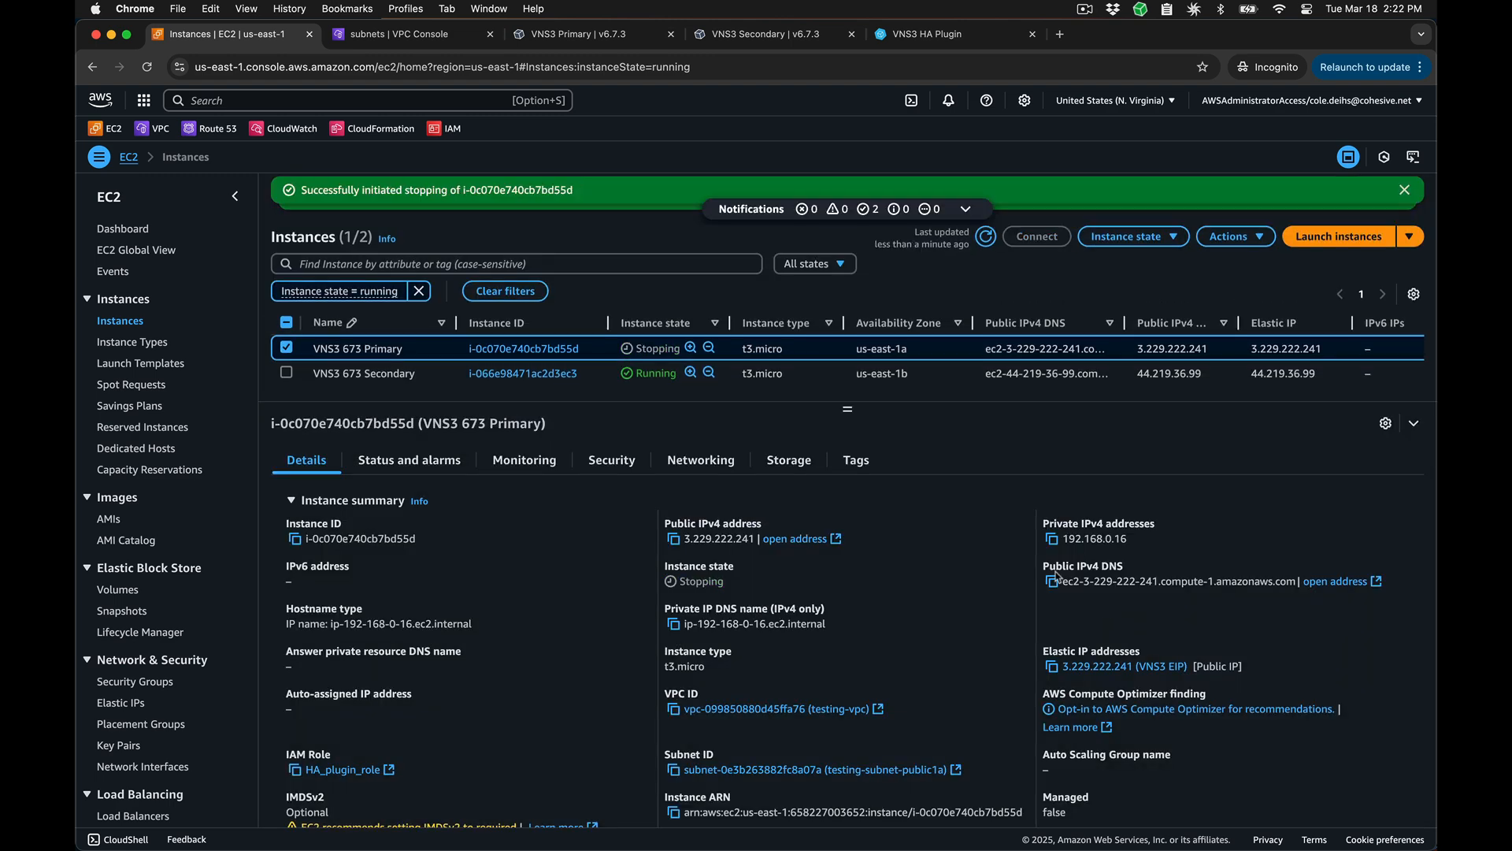
# Step: Reload the testing-subnet-public1a page and compare the targets of the 10.0.0.0/24 and 10.0.1.0/24 routes before and after the failover
pyautogui.click(446, 37)
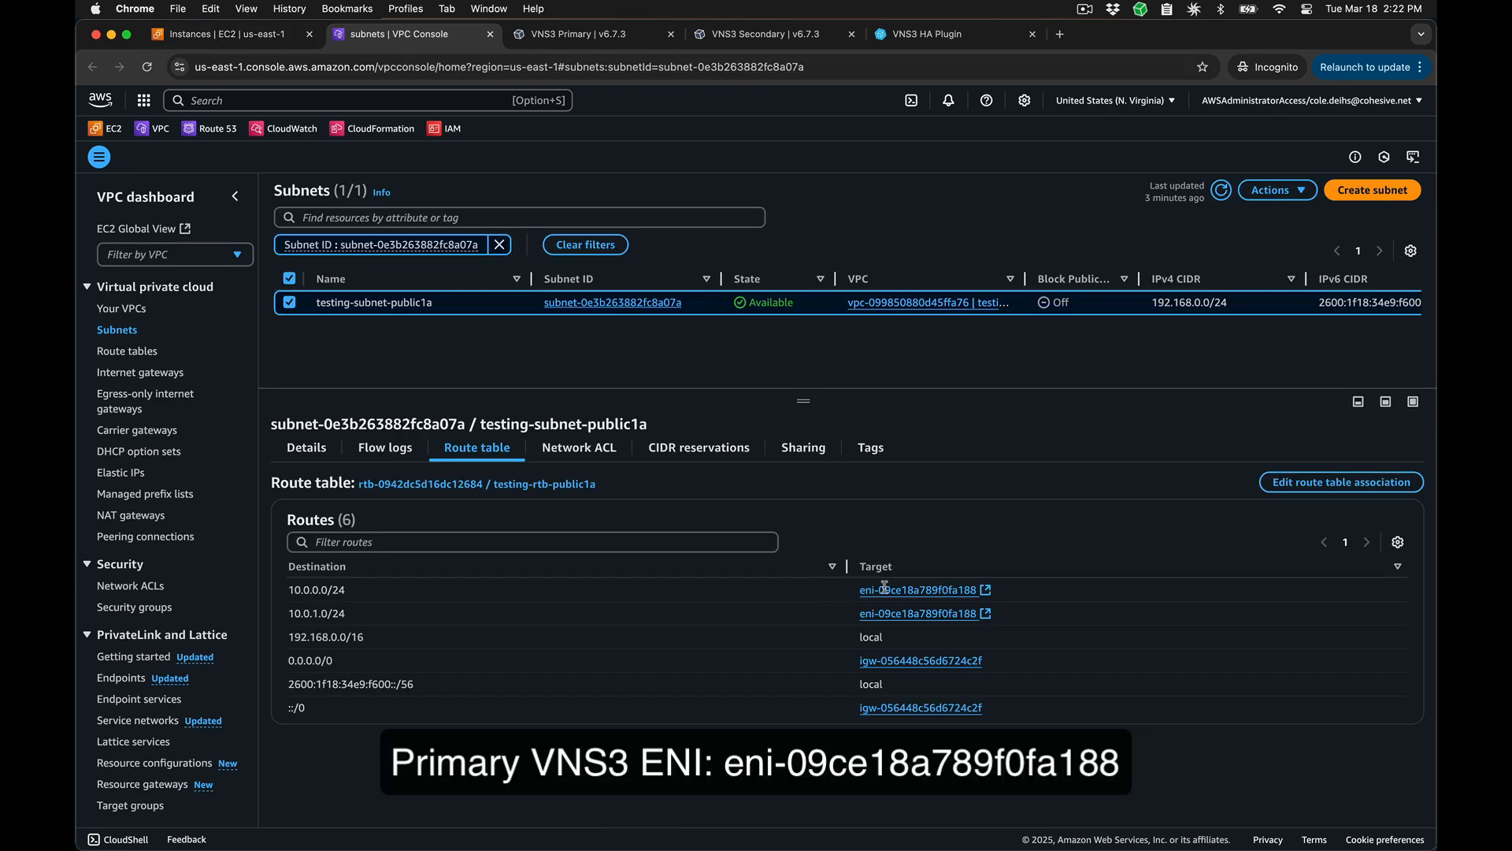
pyautogui.moveTo(859, 589); pyautogui.dragTo(999, 615)
pyautogui.click(148, 68)
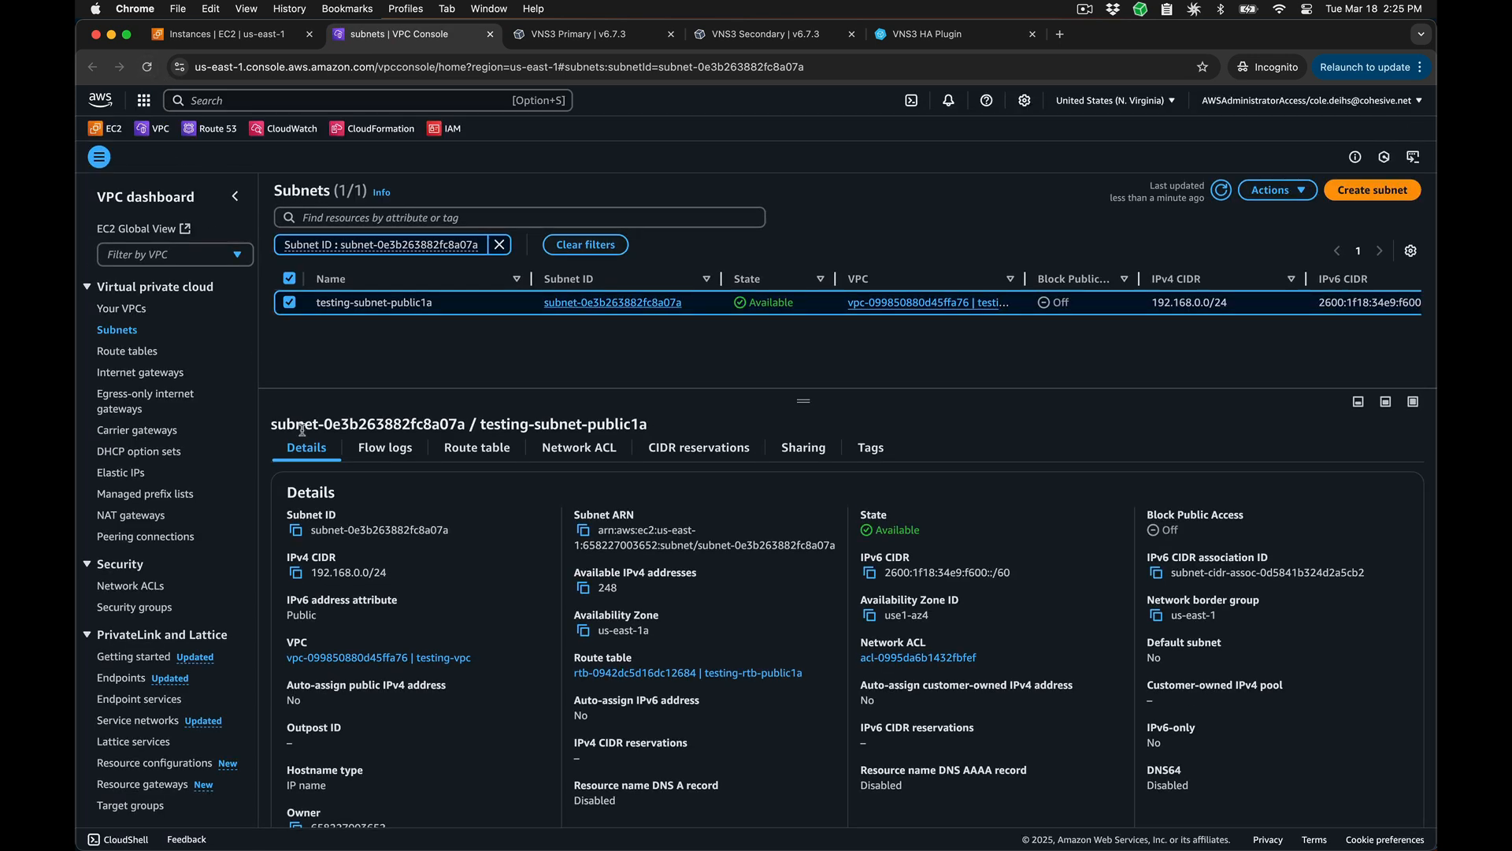
pyautogui.click(477, 448)
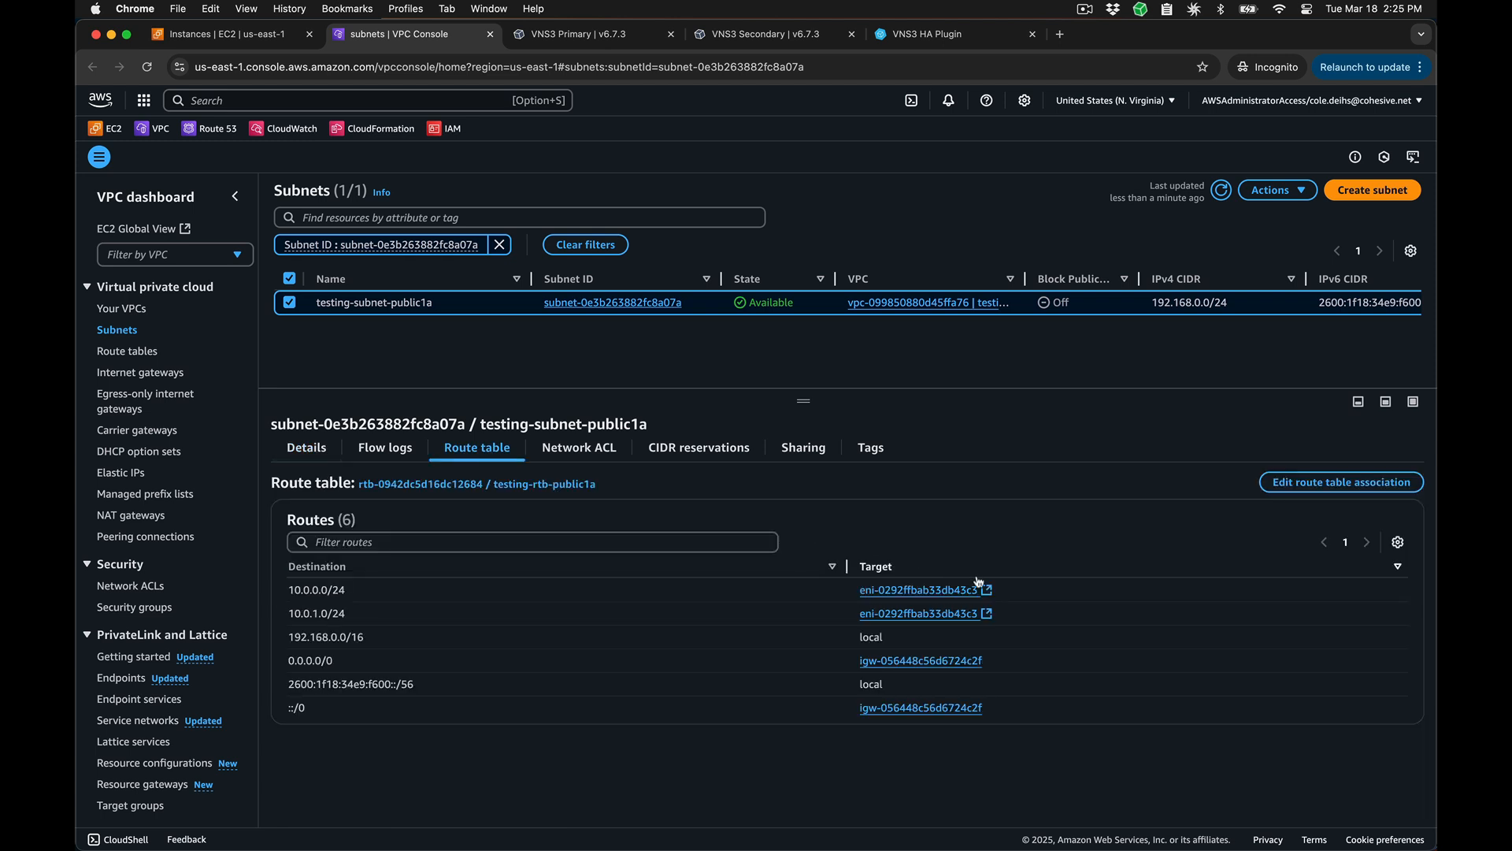
pyautogui.moveTo(1008, 619); pyautogui.dragTo(284, 596)
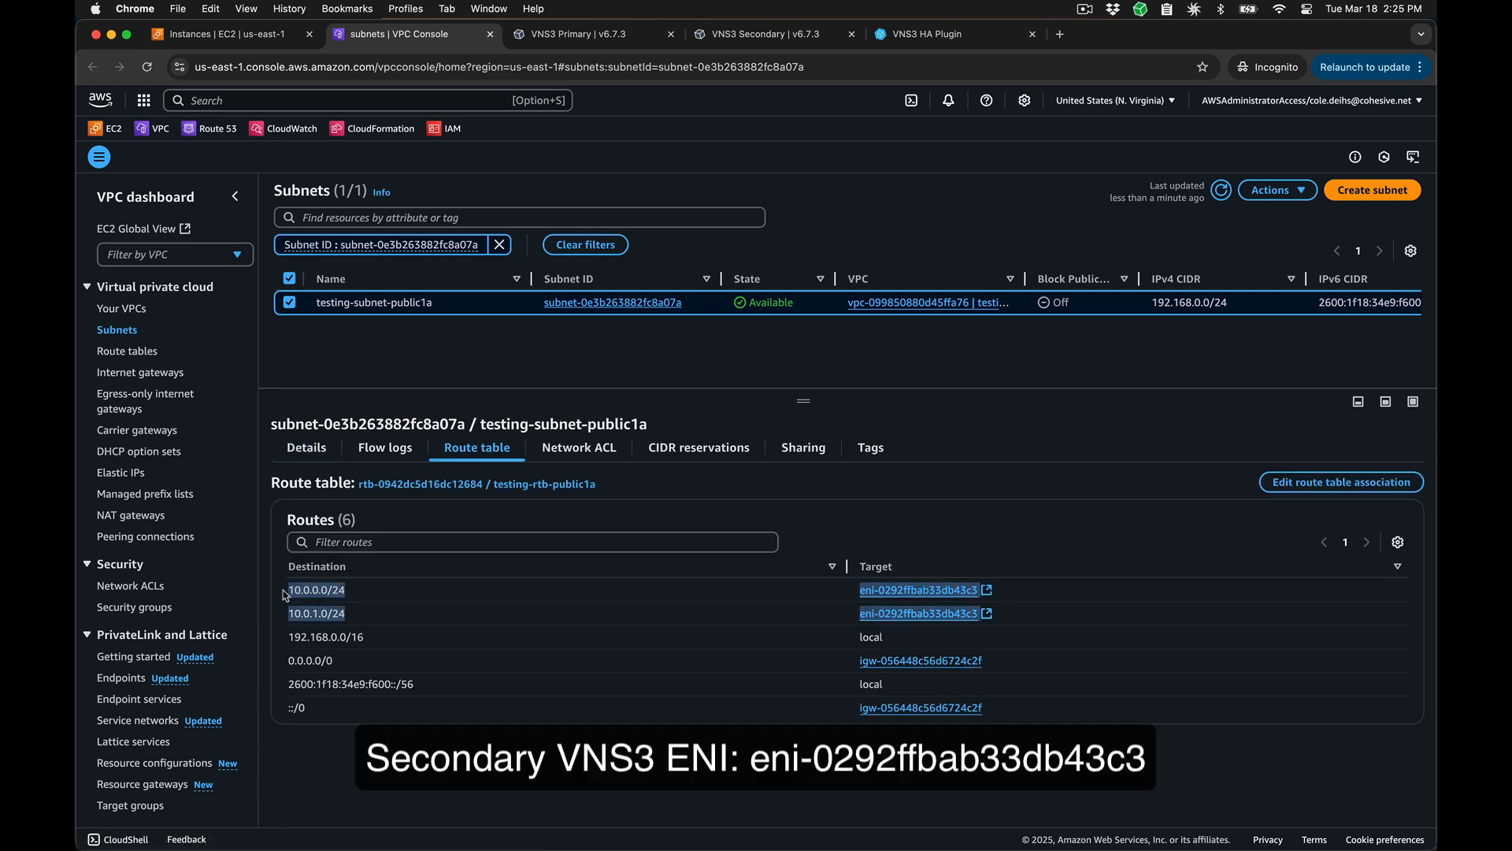
pyautogui.click(752, 502)
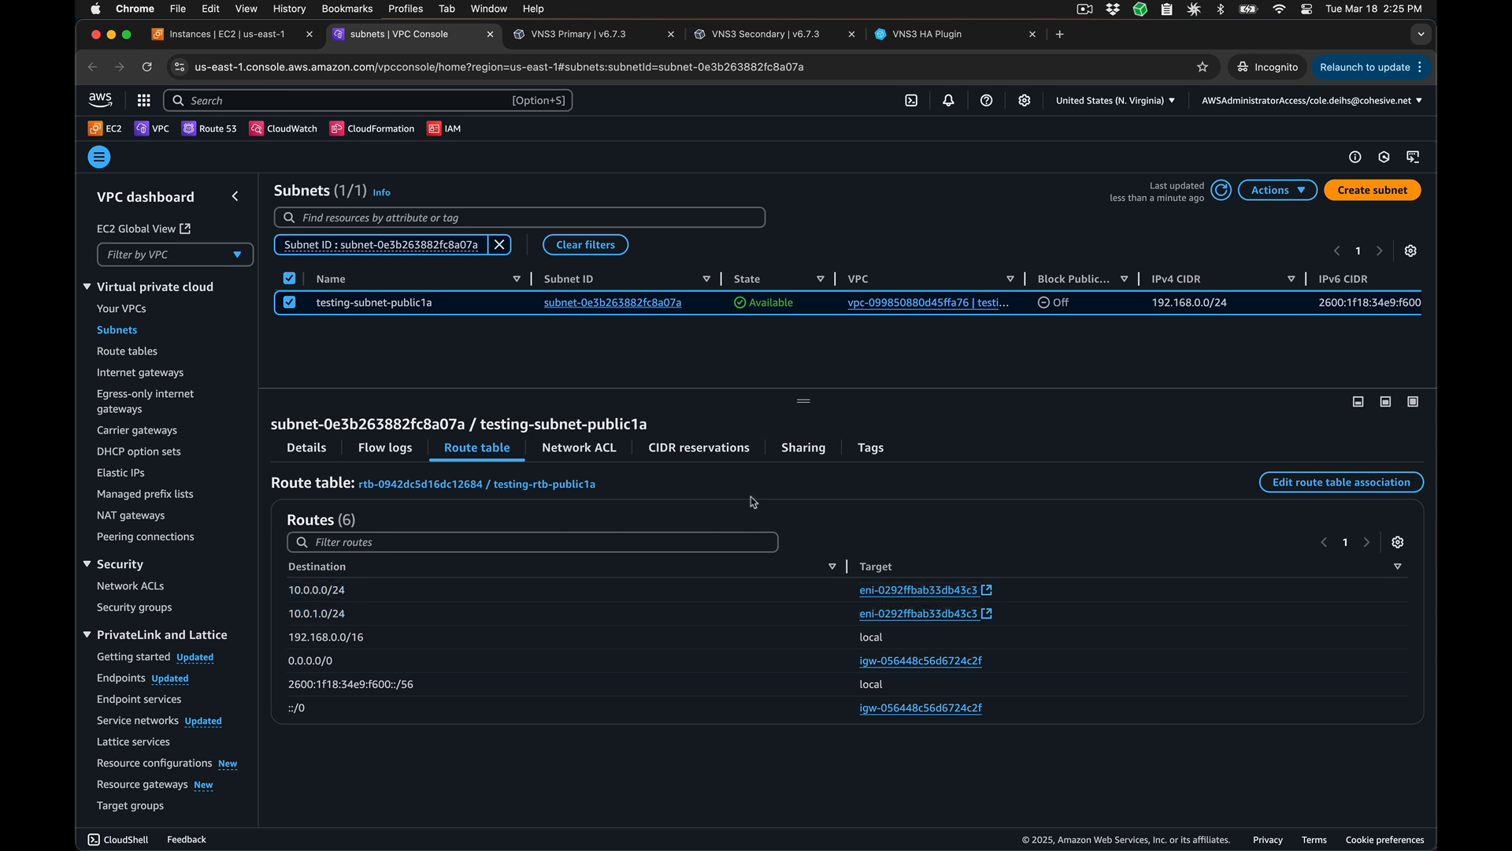
# Step: Return to the EC2 instances list and start the VNS3 673 Primary instance again
pyautogui.click(282, 35)
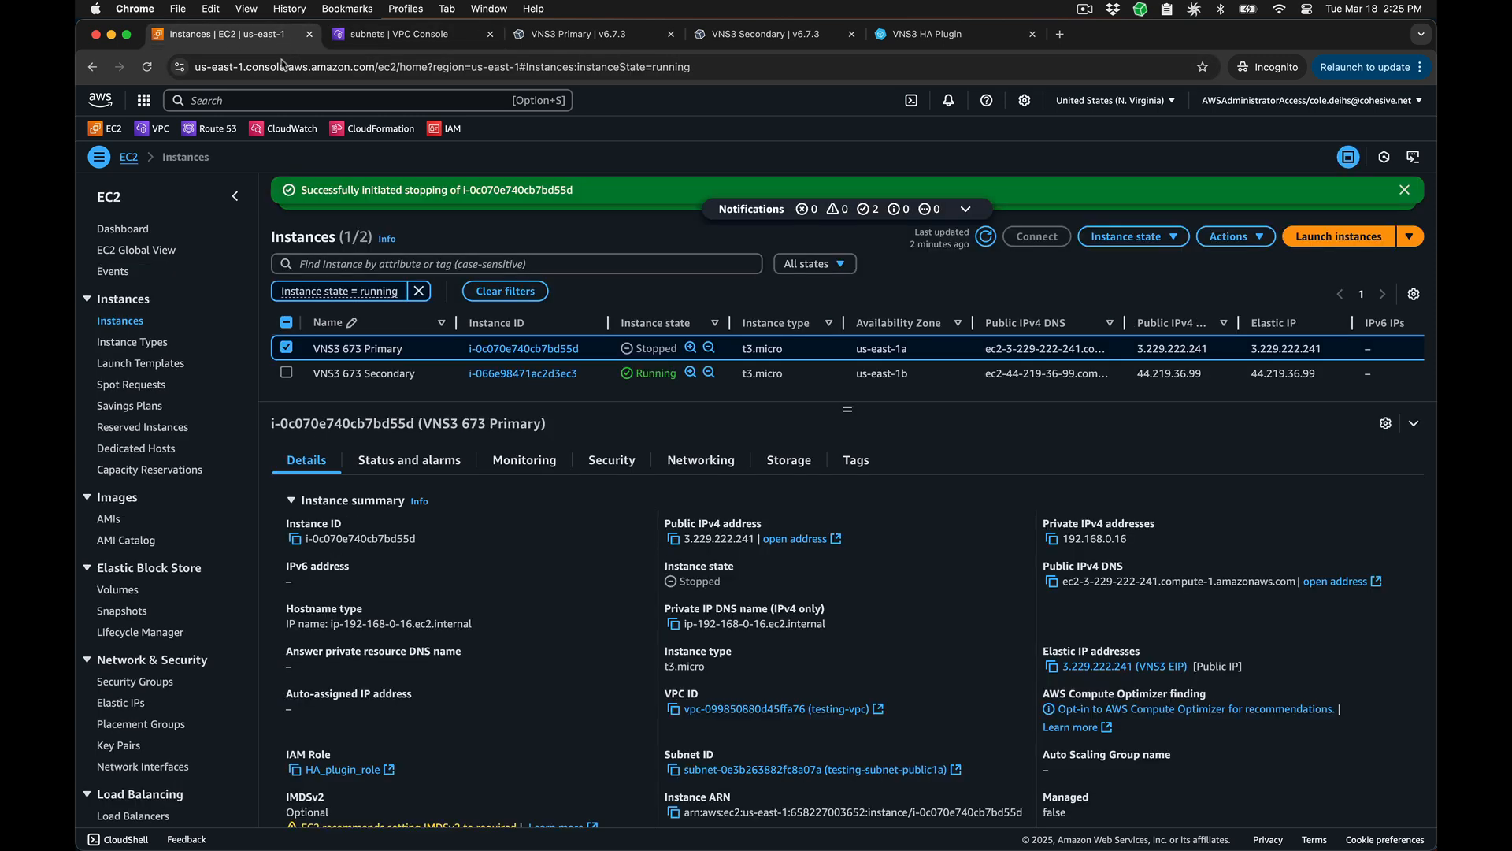
pyautogui.click(1126, 236)
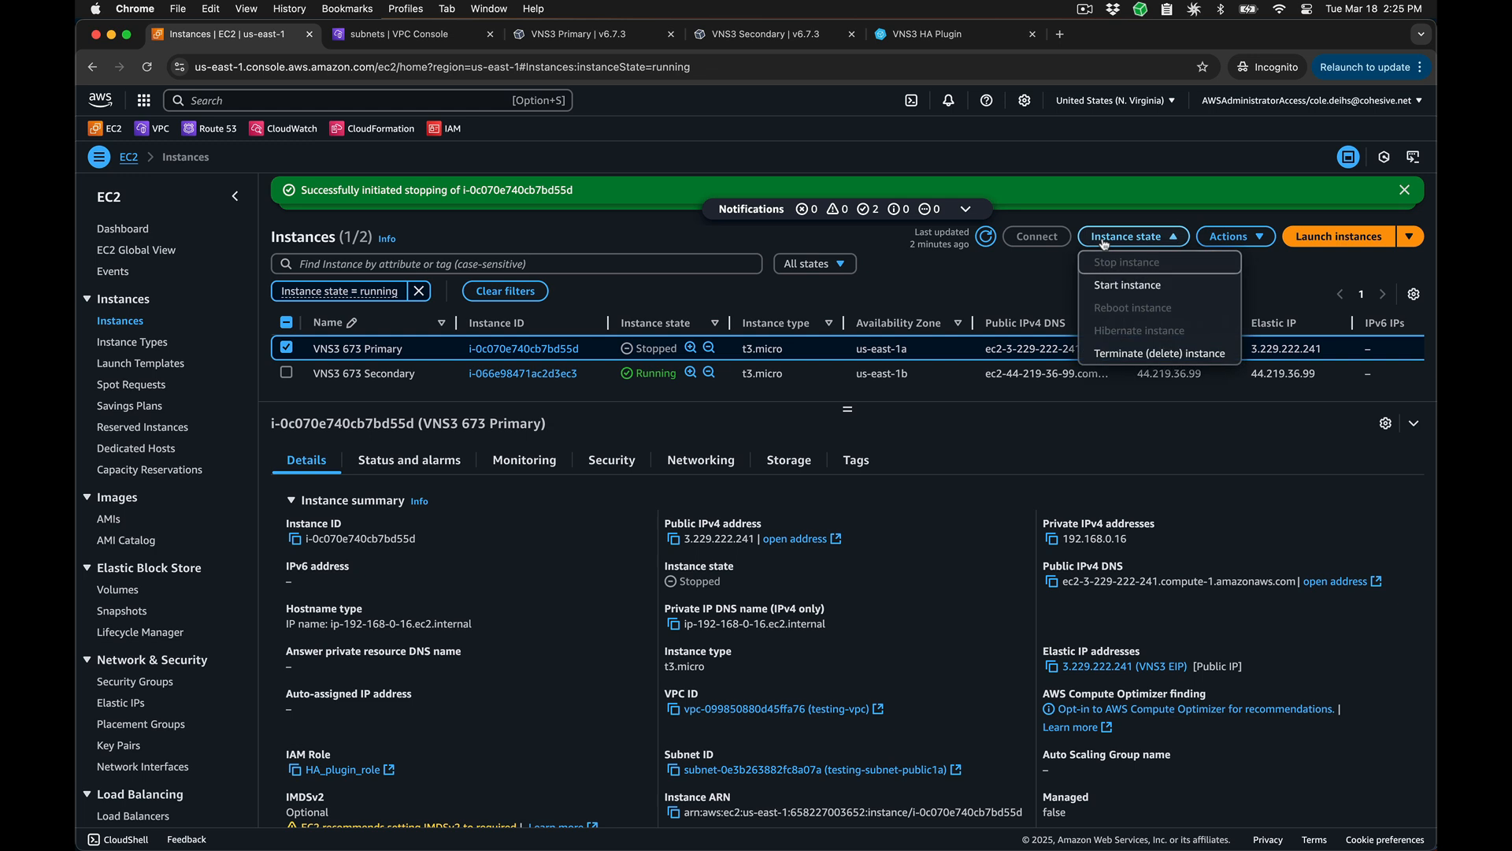
pyautogui.click(1118, 289)
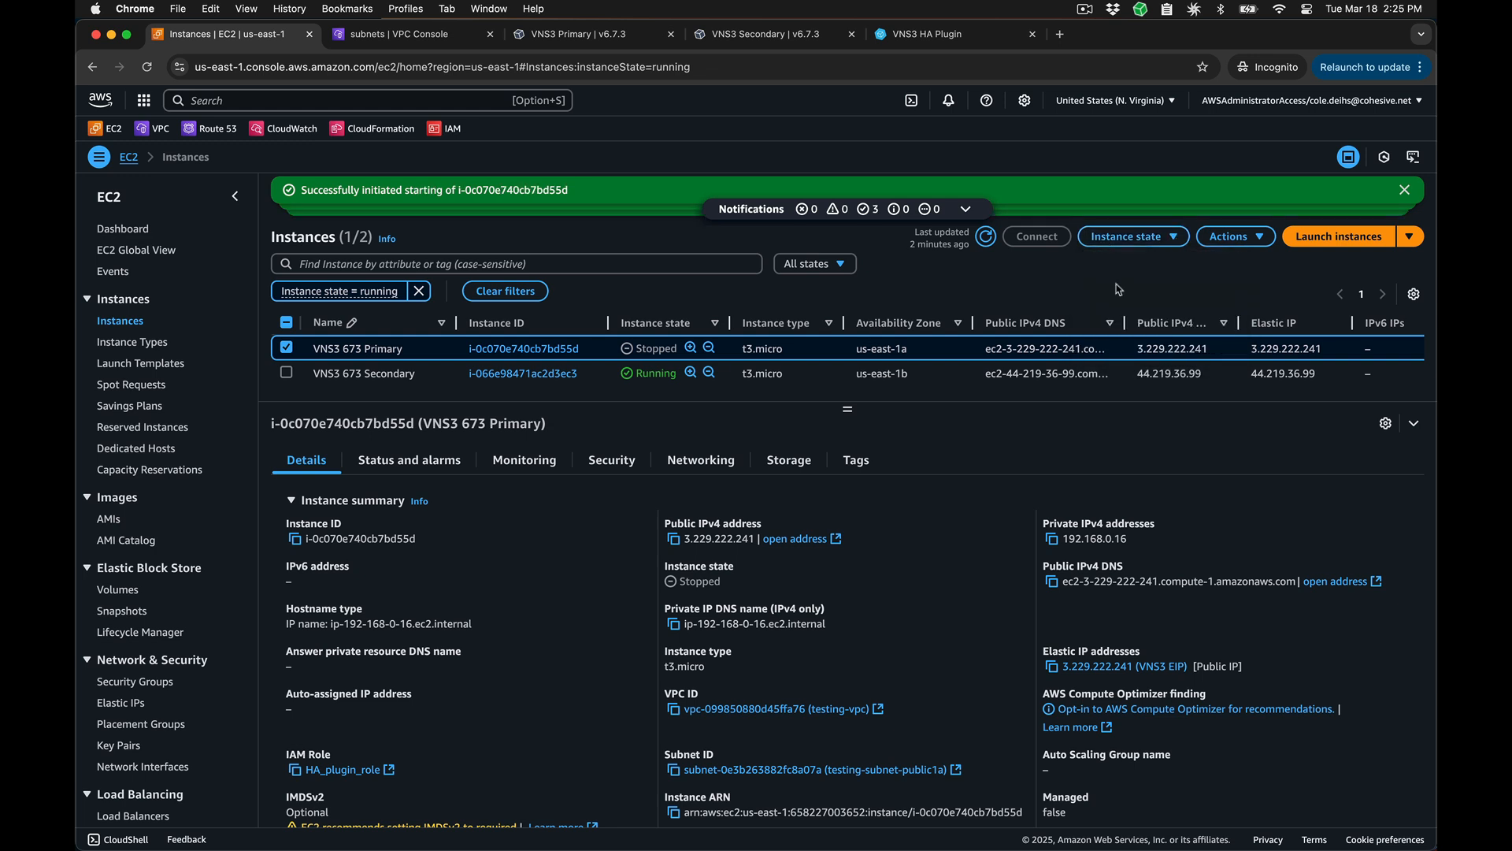